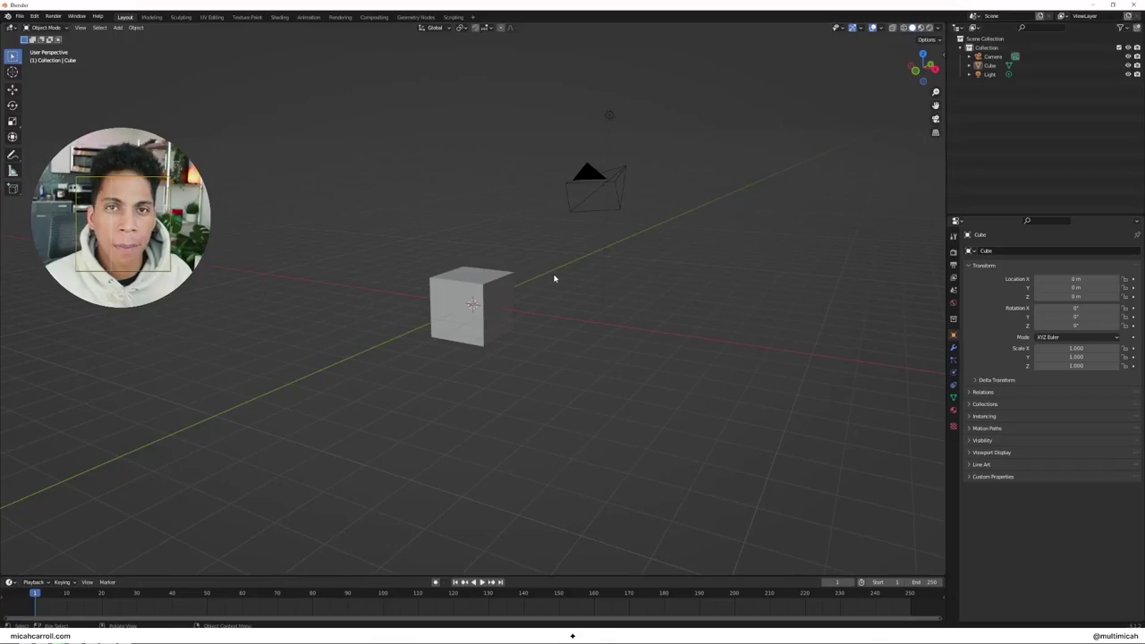
Delete the default camera, cube and light from the scene.
{"action": "key", "text": "a"}
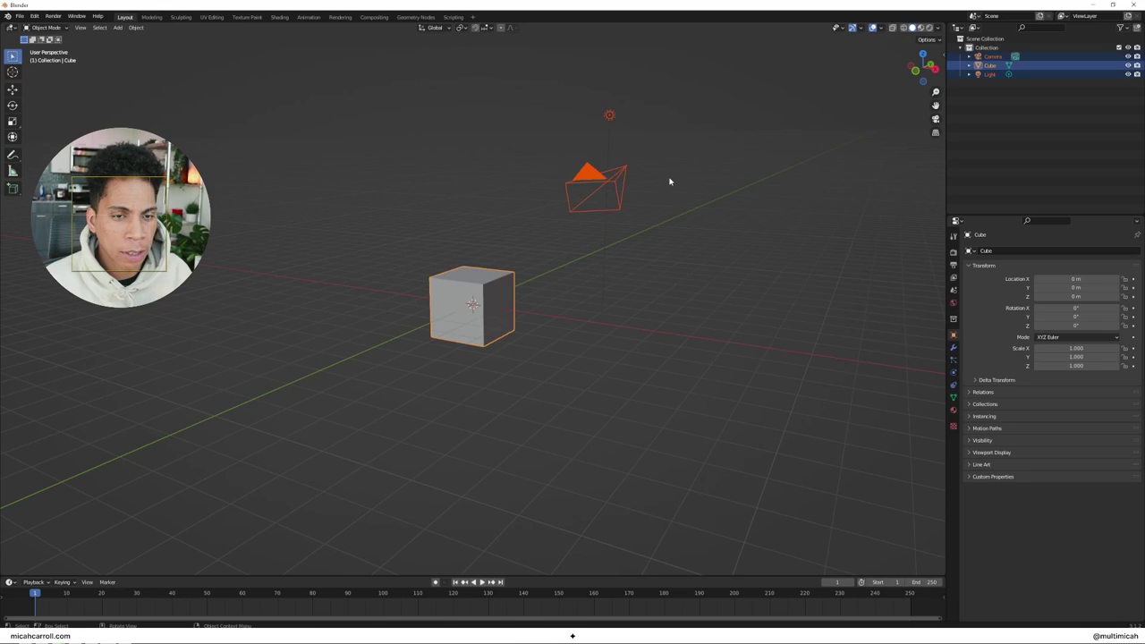
{"action": "key", "text": "x"}
{"action": "left_click", "coordinate": [673, 179]}
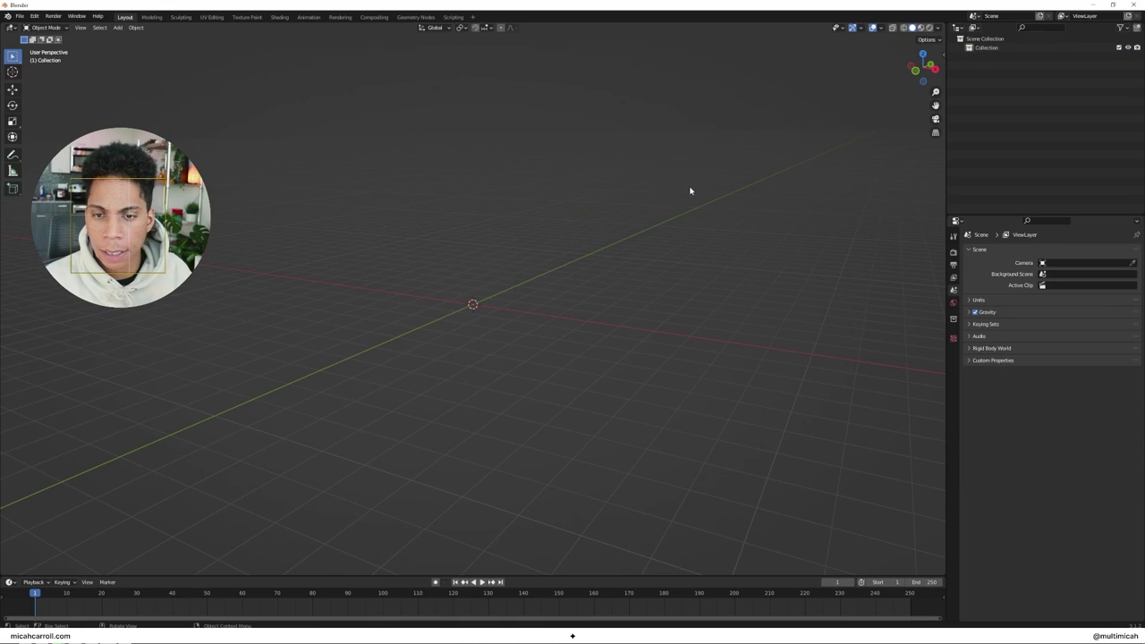
Enable Ambient Occlusion, Bloom and Screen Space Reflections in the Eevee render settings.
{"action": "left_click", "coordinate": [953, 253]}
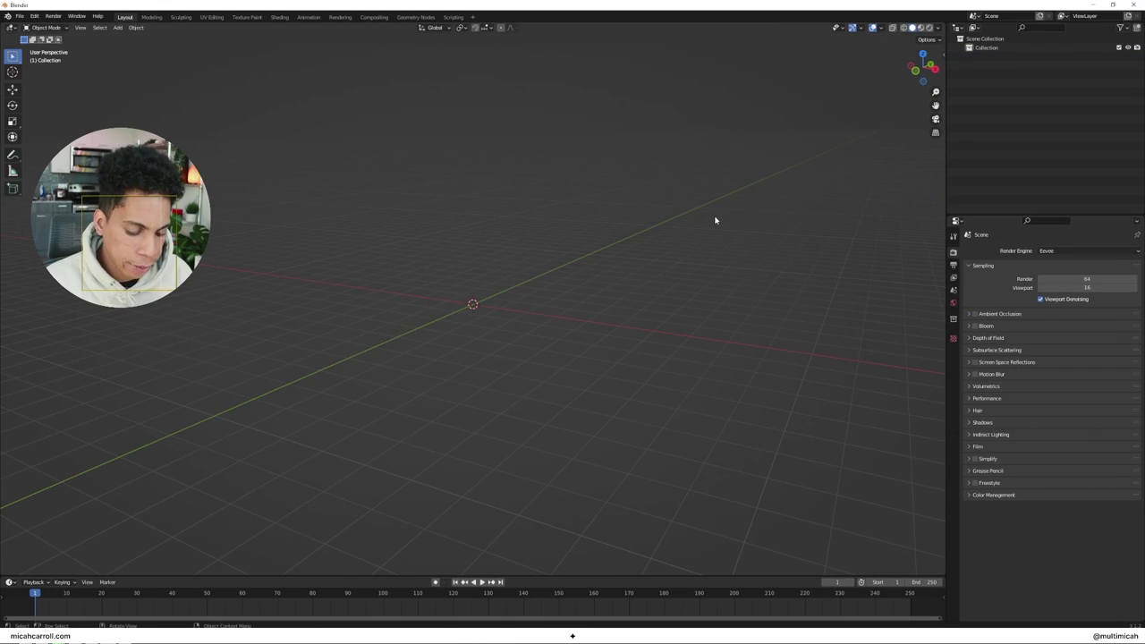
{"action": "left_click", "coordinate": [974, 314]}
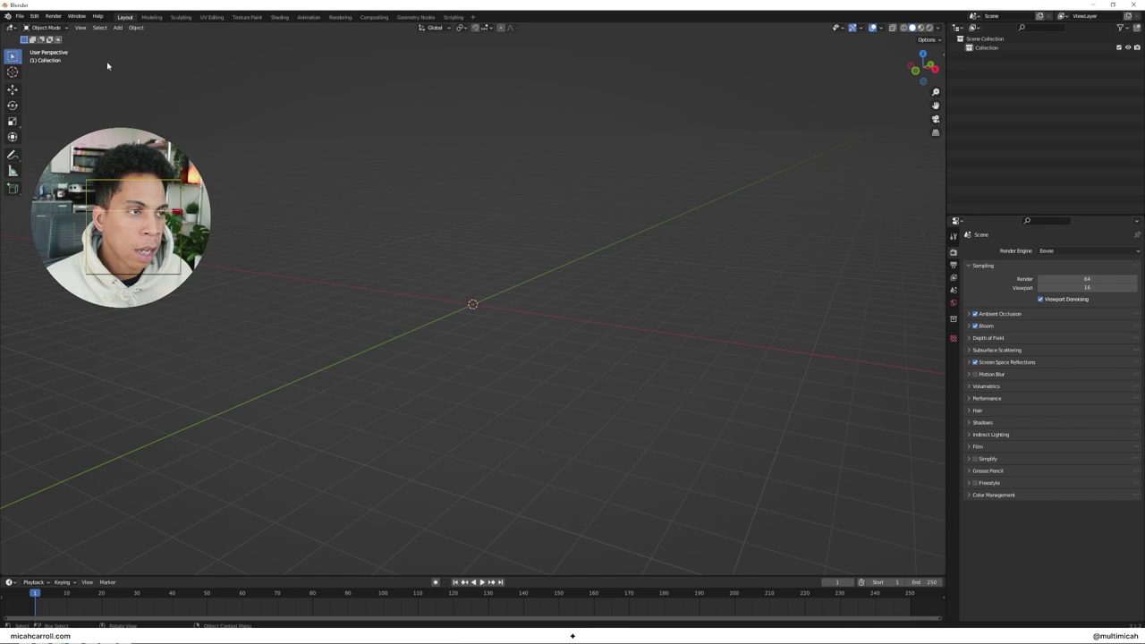
Check the default F-curve interpolation in the Animation preferences and close the preferences window.
{"action": "left_click", "coordinate": [34, 16]}
{"action": "left_click", "coordinate": [45, 144]}
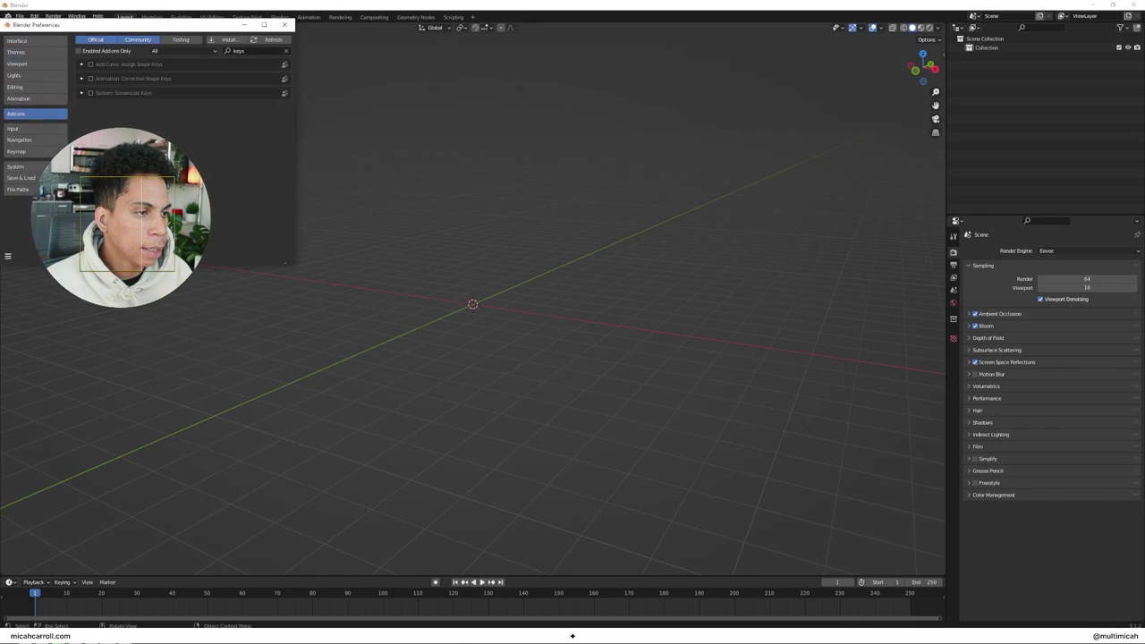
{"action": "left_click_drag", "start_coordinate": [139, 25], "coordinate": [686, 170]}
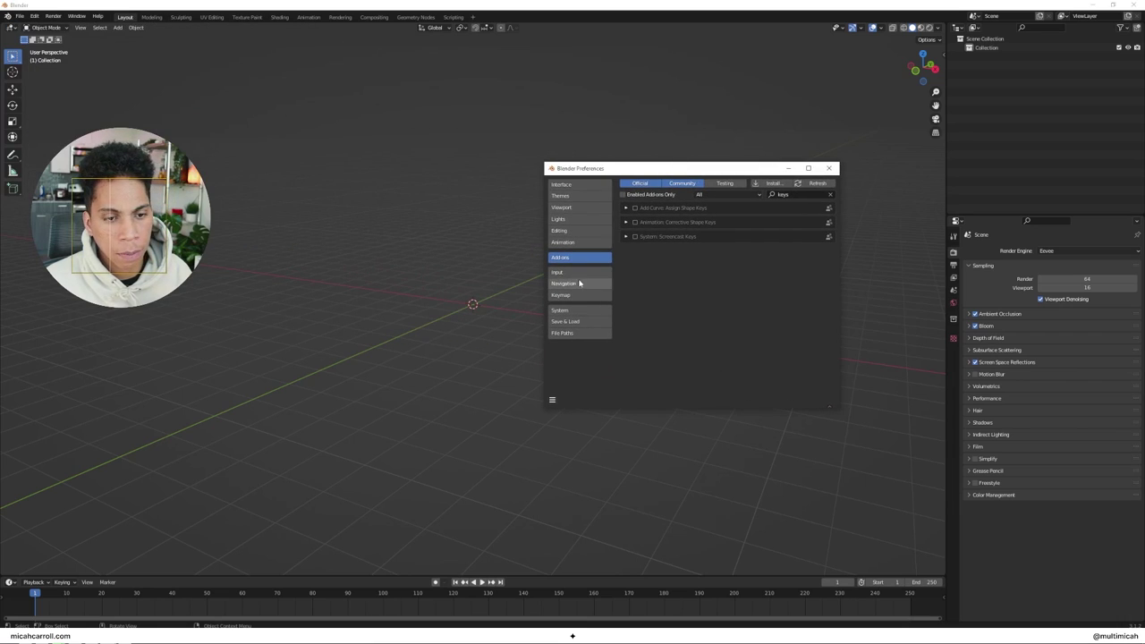
{"action": "left_click", "coordinate": [582, 243]}
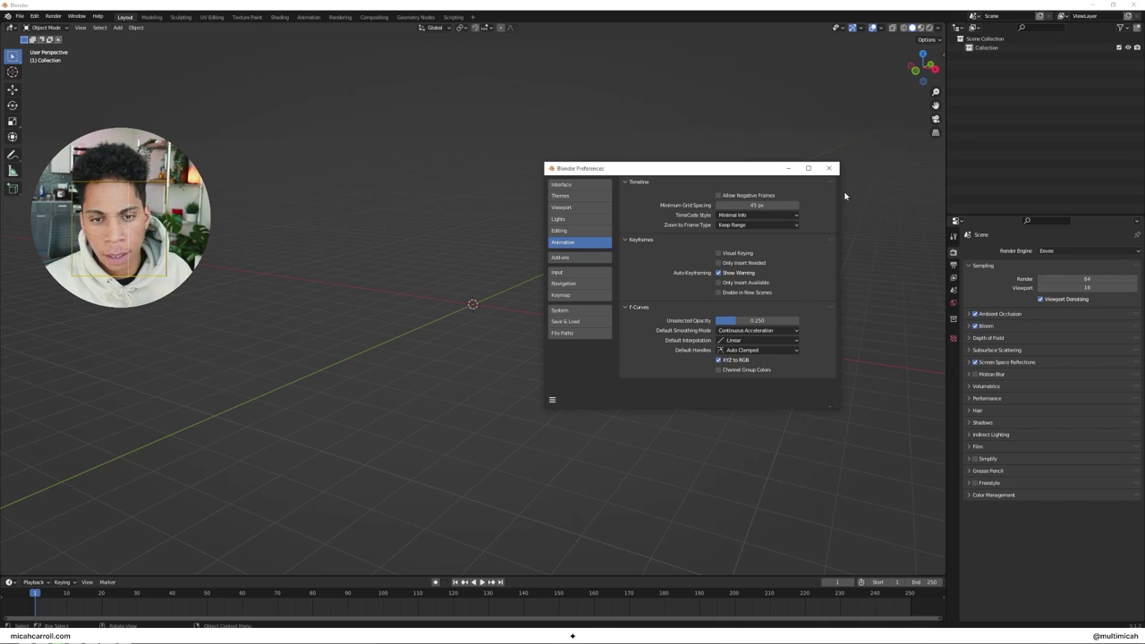
{"action": "left_click", "coordinate": [830, 169]}
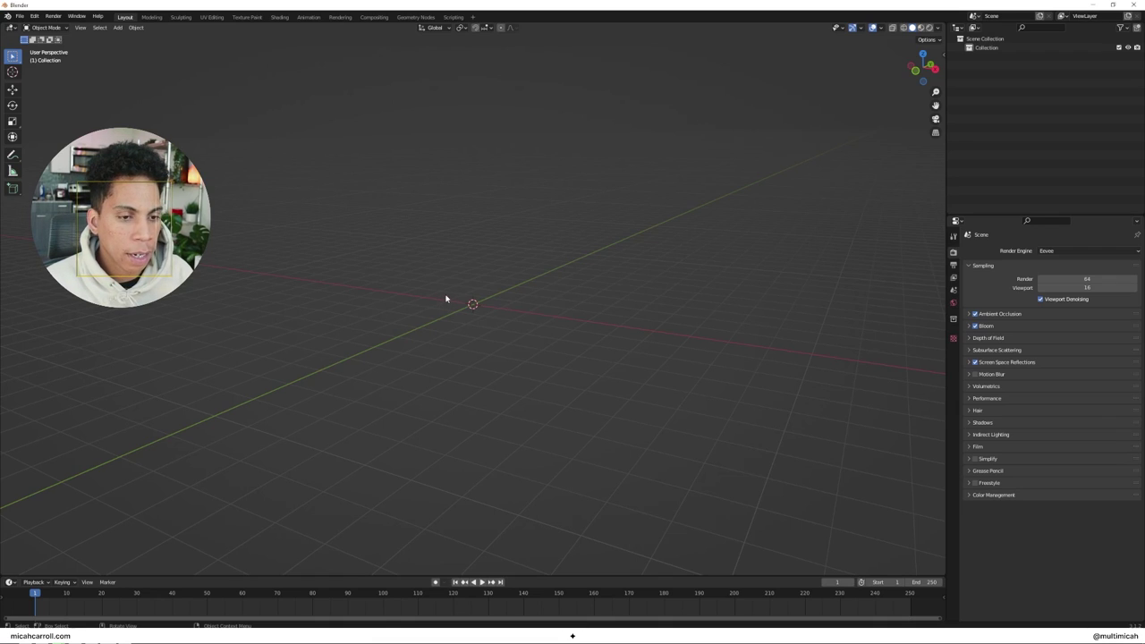
Add a mesh plane at the world origin.
{"action": "key", "text": "shift+a"}
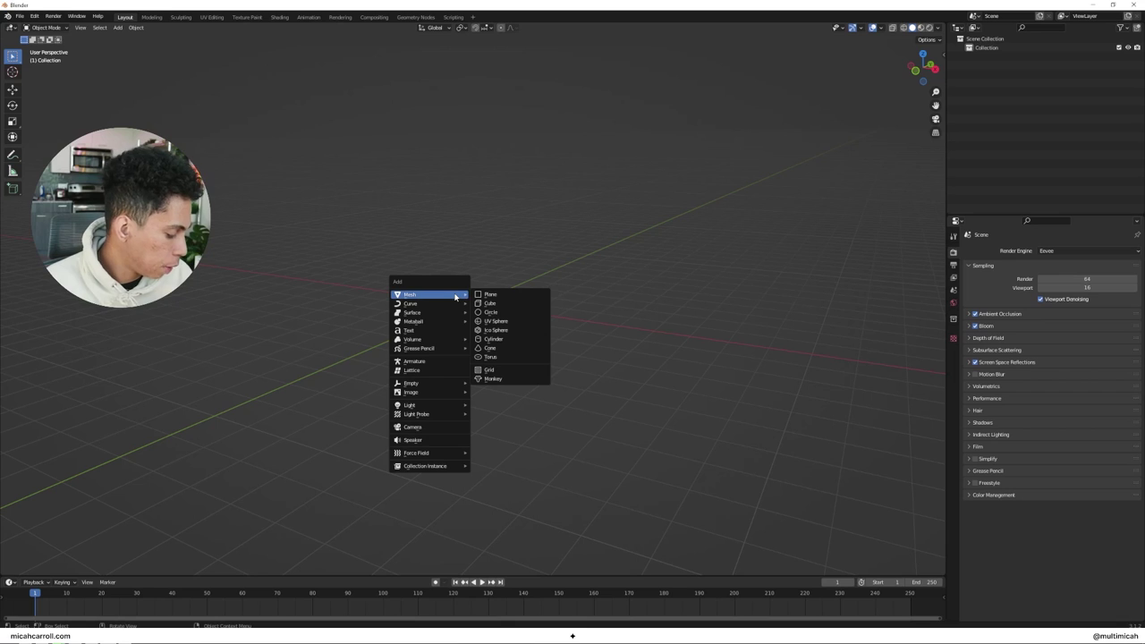
{"action": "left_click", "coordinate": [483, 294]}
{"action": "middle_click_drag", "start_coordinate": [555, 260], "coordinate": [581, 304]}
{"action": "scroll", "coordinate": [572, 324], "scroll_direction": "up", "scroll_amount": 5}
{"action": "left_click", "coordinate": [605, 299]}
{"action": "left_click", "coordinate": [524, 303]}
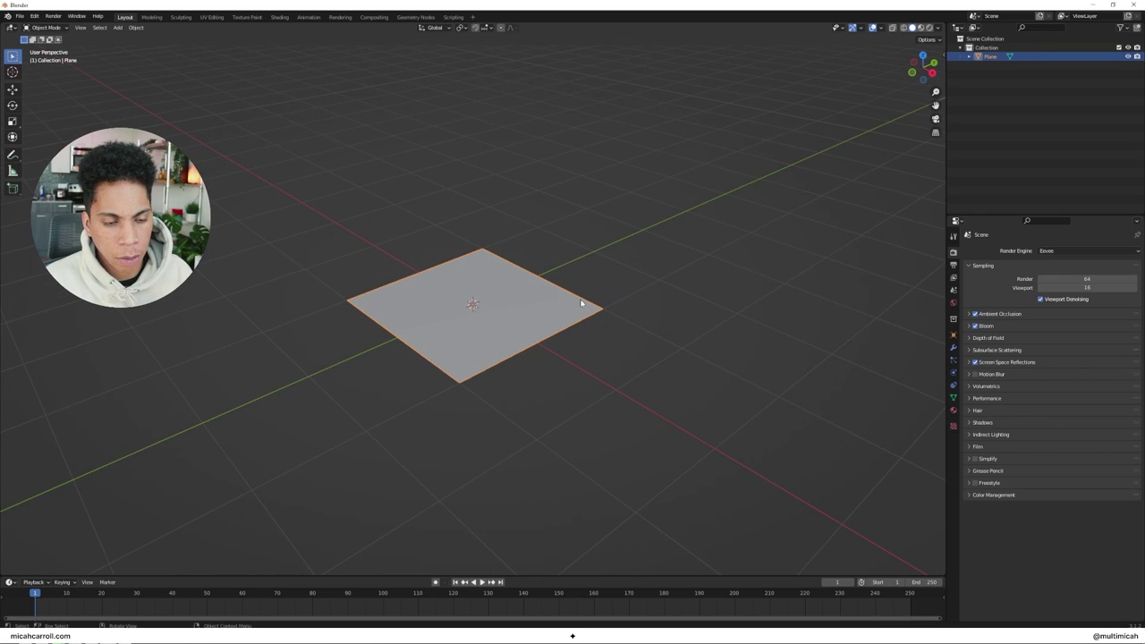
Subdivide the plane's mesh five times in Edit Mode and return to Object Mode.
{"action": "key", "text": "Tab"}
{"action": "right_click", "coordinate": [533, 301]}
{"action": "left_click", "coordinate": [533, 299]}
{"action": "right_click", "coordinate": [533, 301]}
{"action": "left_click", "coordinate": [533, 298]}
{"action": "right_click", "coordinate": [533, 300]}
{"action": "left_click", "coordinate": [533, 299]}
{"action": "right_click", "coordinate": [533, 302]}
{"action": "left_click", "coordinate": [533, 299]}
{"action": "right_click", "coordinate": [533, 300]}
{"action": "left_click", "coordinate": [533, 299]}
{"action": "key", "text": "Tab"}
Add a Displace modifier to the plane and give it a new texture of type Clouds.
{"action": "middle_click_drag", "start_coordinate": [519, 299], "coordinate": [617, 290]}
{"action": "middle_click_drag", "start_coordinate": [541, 286], "coordinate": [524, 293]}
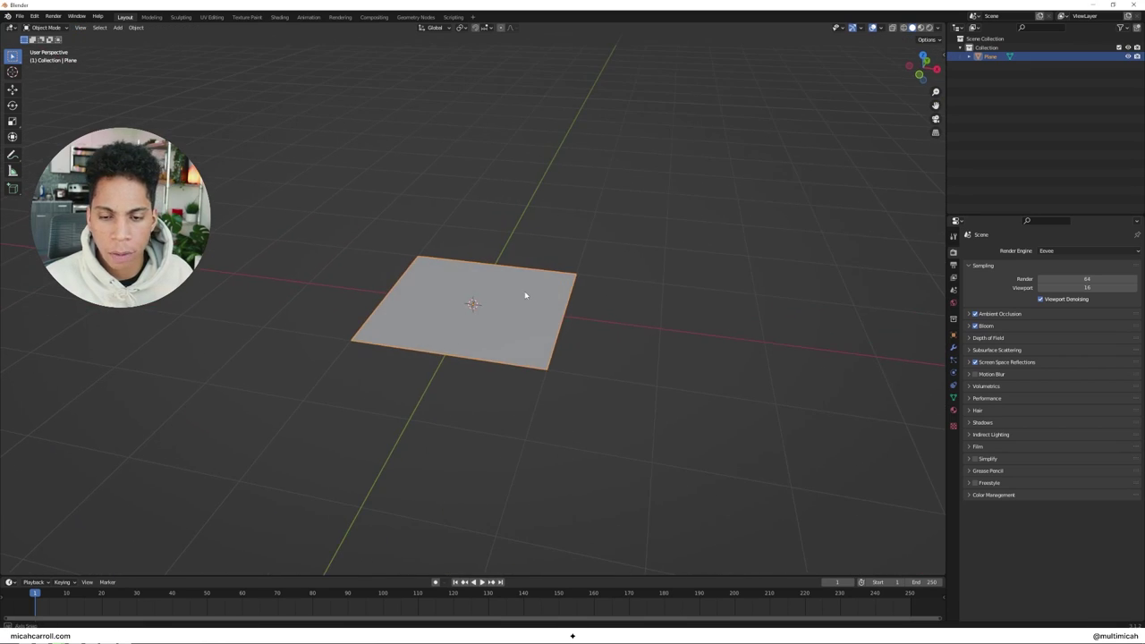
{"action": "left_click", "coordinate": [953, 348]}
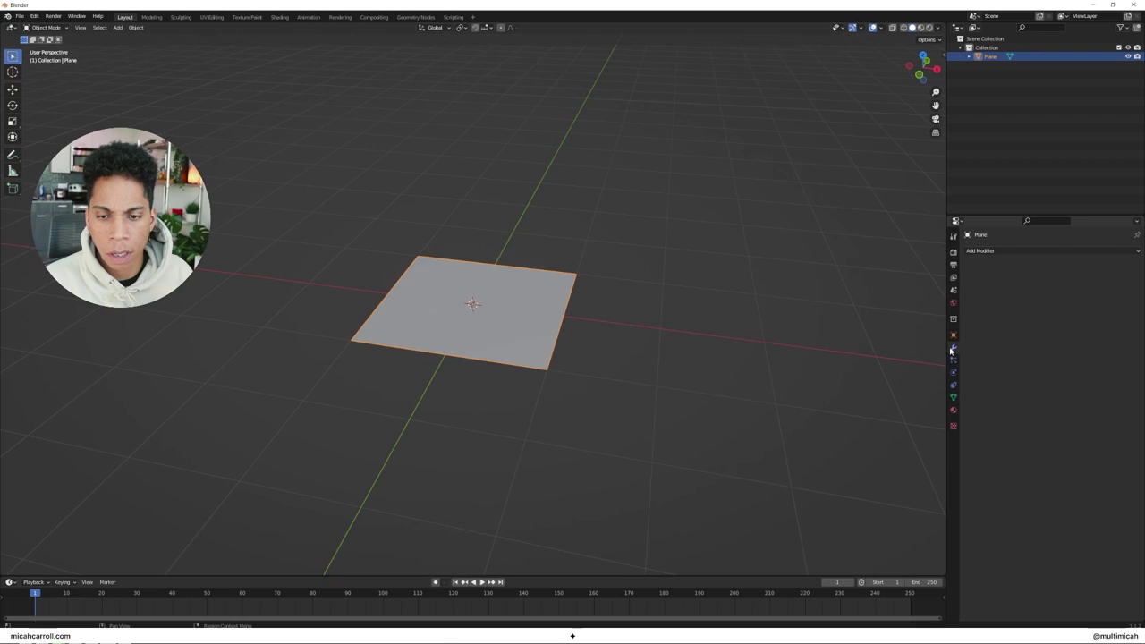
{"action": "left_click", "coordinate": [989, 251]}
{"action": "left_click", "coordinate": [1031, 305]}
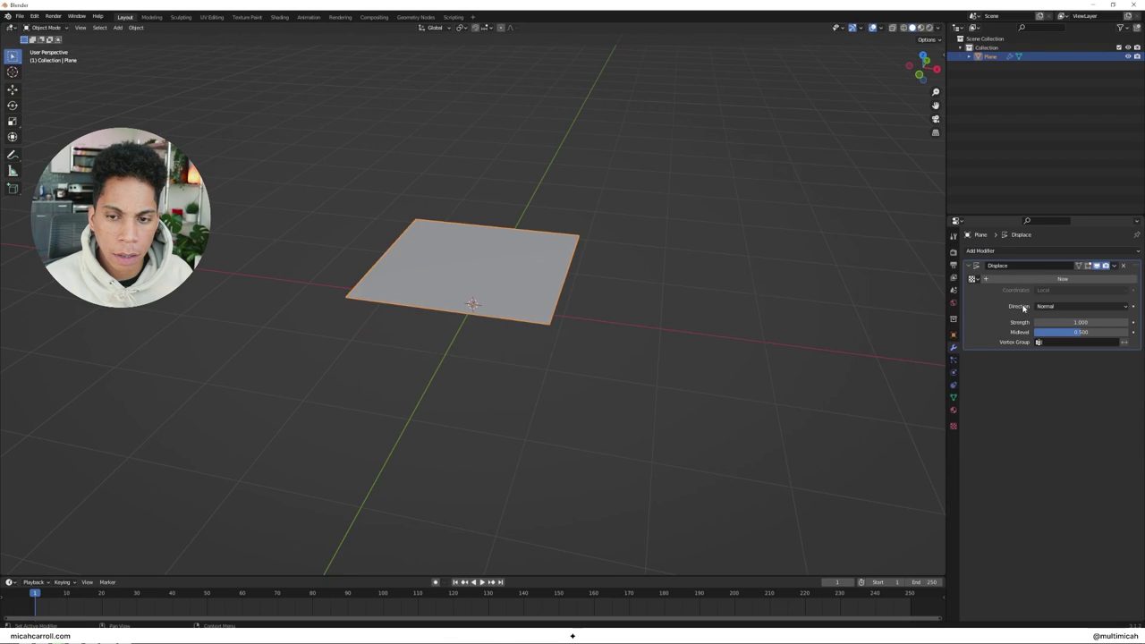
{"action": "left_click", "coordinate": [1058, 279]}
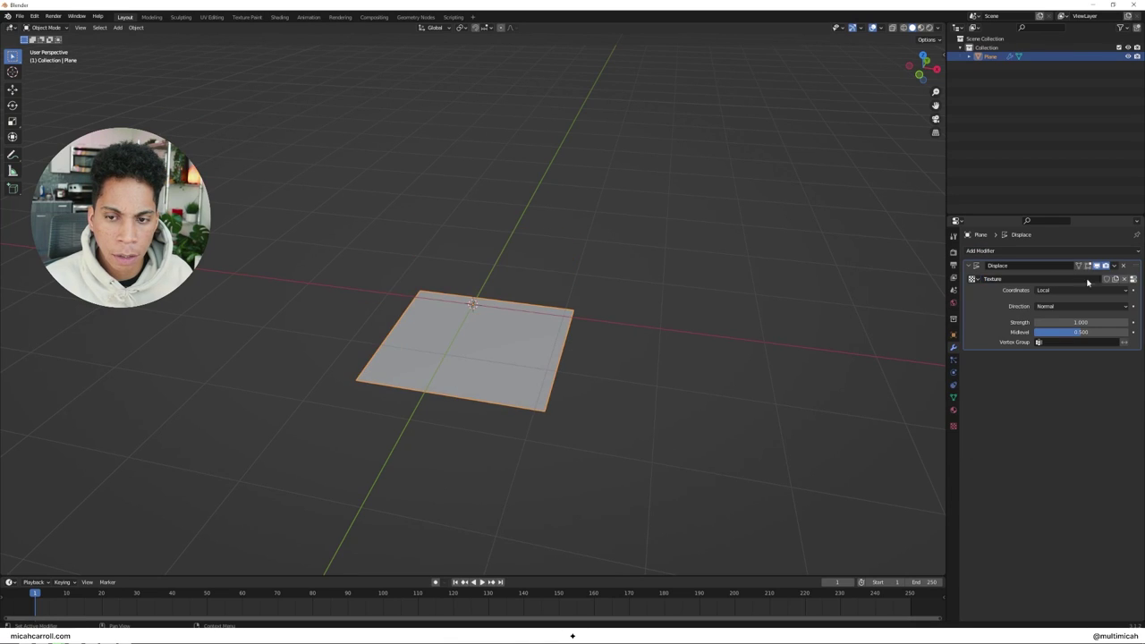
{"action": "left_click", "coordinate": [1134, 279]}
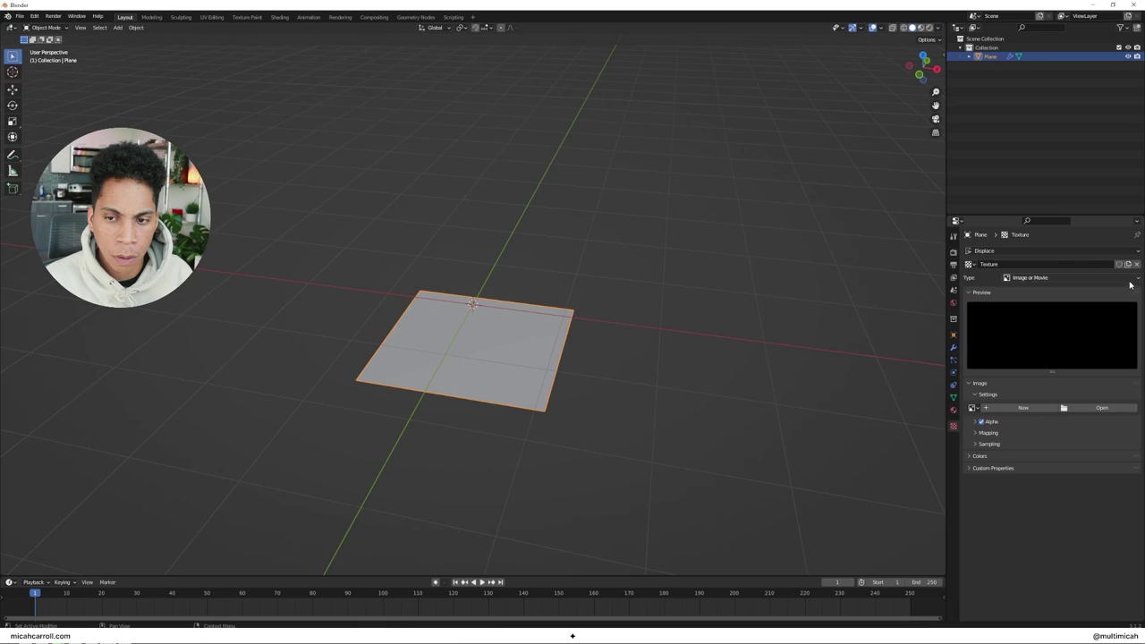
{"action": "left_click", "coordinate": [1030, 277]}
{"action": "left_click", "coordinate": [1047, 309]}
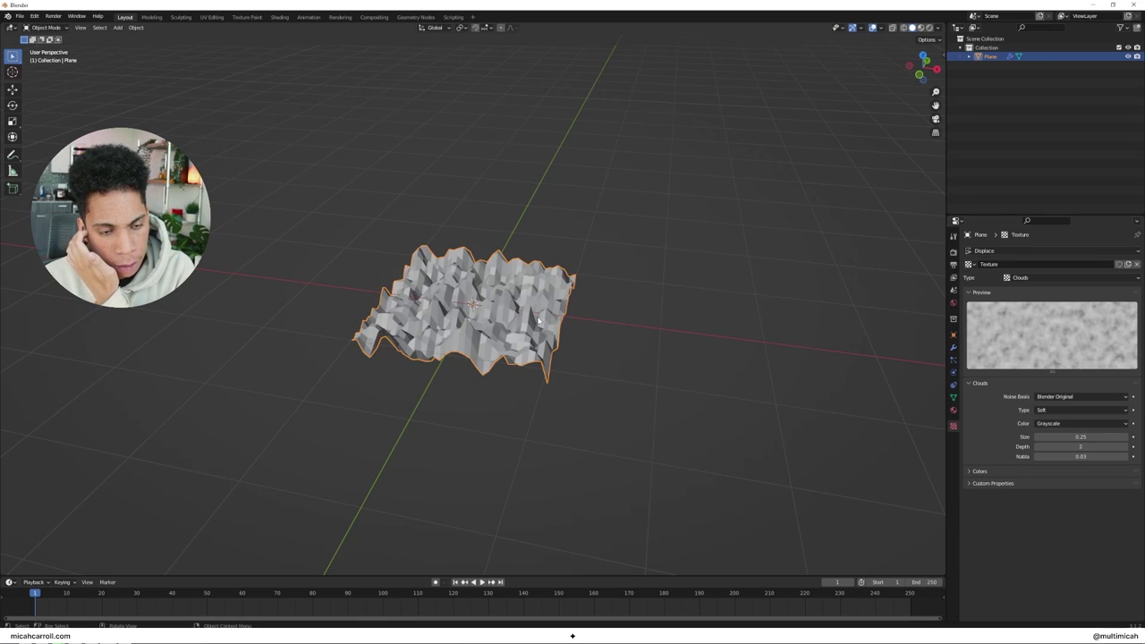
Set the Clouds texture size to 1.45 to smooth the plane's displacement into soft waves.
{"action": "middle_click_drag", "start_coordinate": [537, 344], "coordinate": [571, 349]}
{"action": "scroll", "coordinate": [571, 349], "scroll_direction": "up", "scroll_amount": 5}
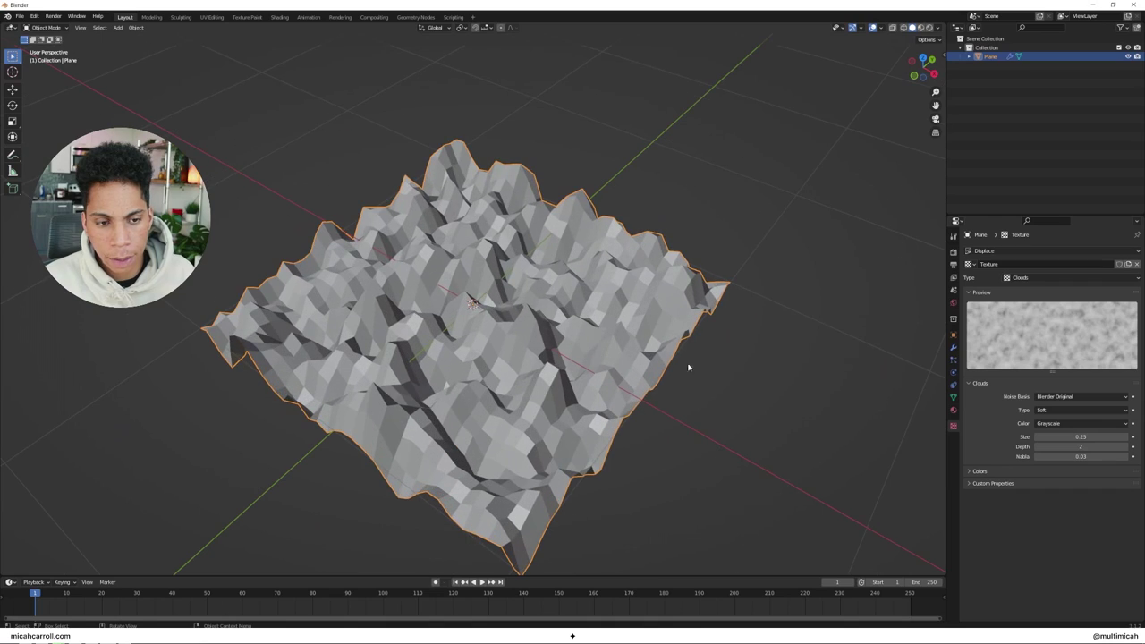
{"action": "left_click_drag", "start_coordinate": [1102, 437], "coordinate": [1140, 437]}
{"action": "type", "text": "5"}
{"action": "key", "text": "Return"}
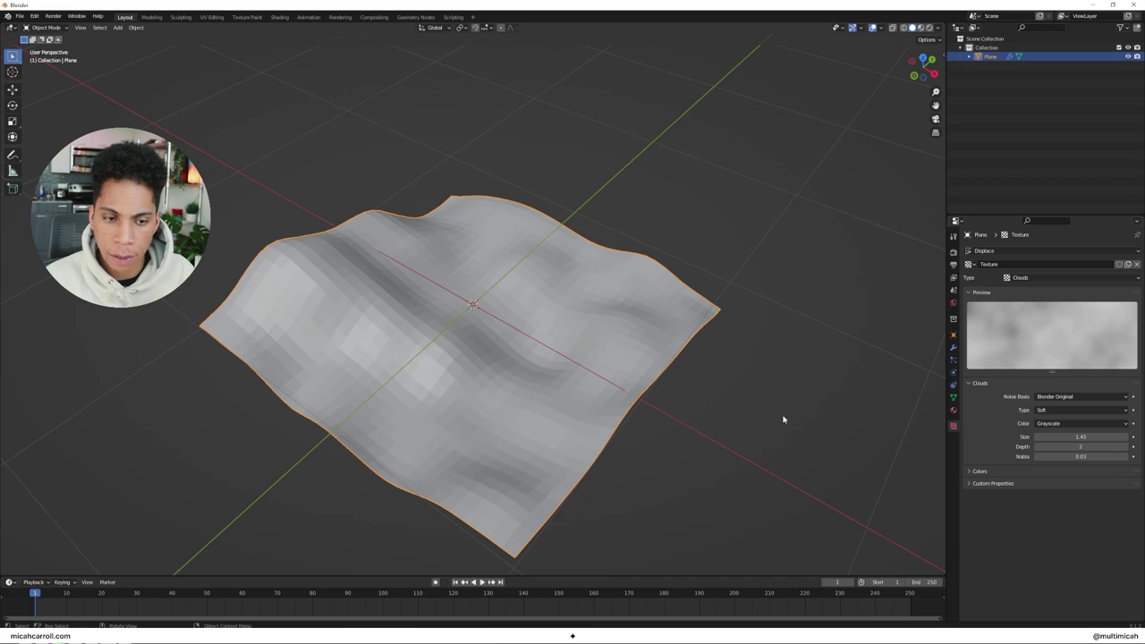
Add a Bezier circle curve at the world origin around the displaced plane.
{"action": "middle_click_drag", "start_coordinate": [679, 407], "coordinate": [739, 389]}
{"action": "scroll", "coordinate": [712, 393], "scroll_direction": "up", "scroll_amount": 1}
{"action": "scroll", "coordinate": [712, 393], "scroll_direction": "down", "scroll_amount": 2}
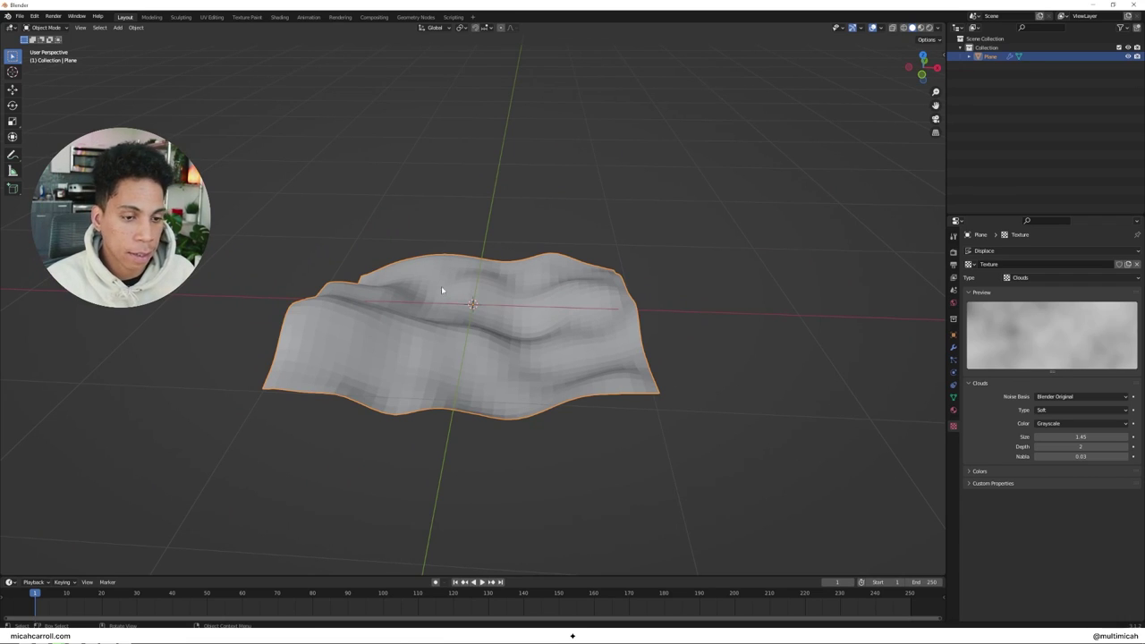
{"action": "key", "text": "shift+a"}
{"action": "mouse_move", "coordinate": [540, 256]}
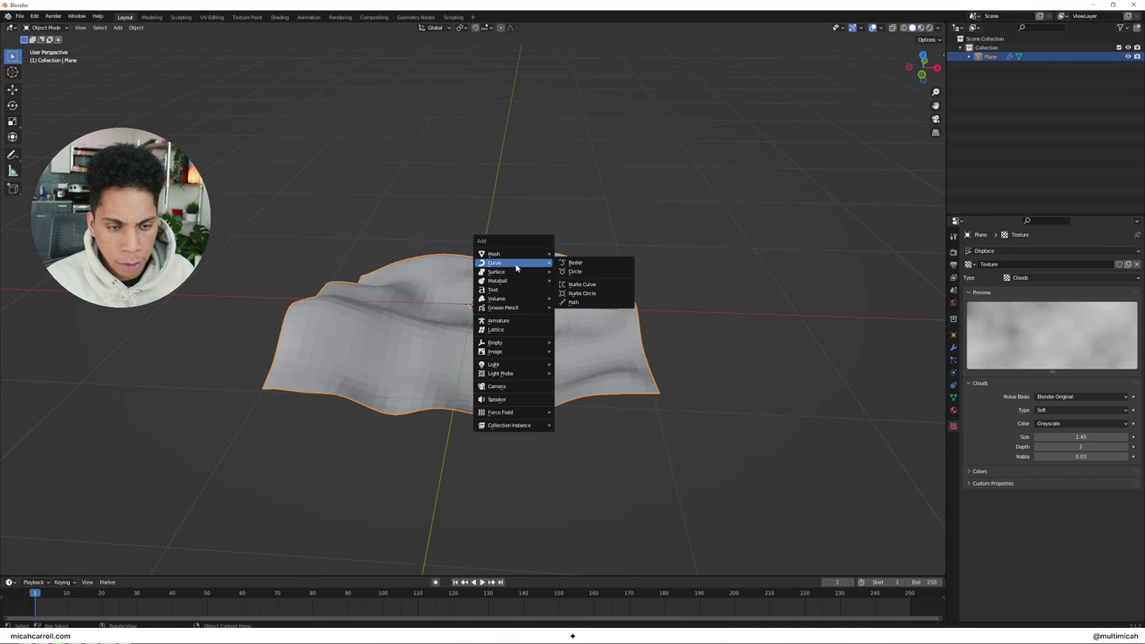
{"action": "left_click", "coordinate": [574, 271]}
Add a Plain Axes empty at the world origin and scale it down.
{"action": "mouse_move", "coordinate": [689, 276]}
{"action": "middle_mouse_down"}
{"action": "mouse_move", "coordinate": [596, 296]}
{"action": "mouse_move", "coordinate": [590, 323]}
{"action": "mouse_move", "coordinate": [641, 335]}
{"action": "mouse_move", "coordinate": [667, 286]}
{"action": "middle_mouse_up"}
{"action": "key", "text": "shift+a"}
{"action": "mouse_move", "coordinate": [673, 282]}
{"action": "key", "text": "Escape"}
{"action": "key", "text": "shift+a"}
{"action": "mouse_move", "coordinate": [661, 364]}
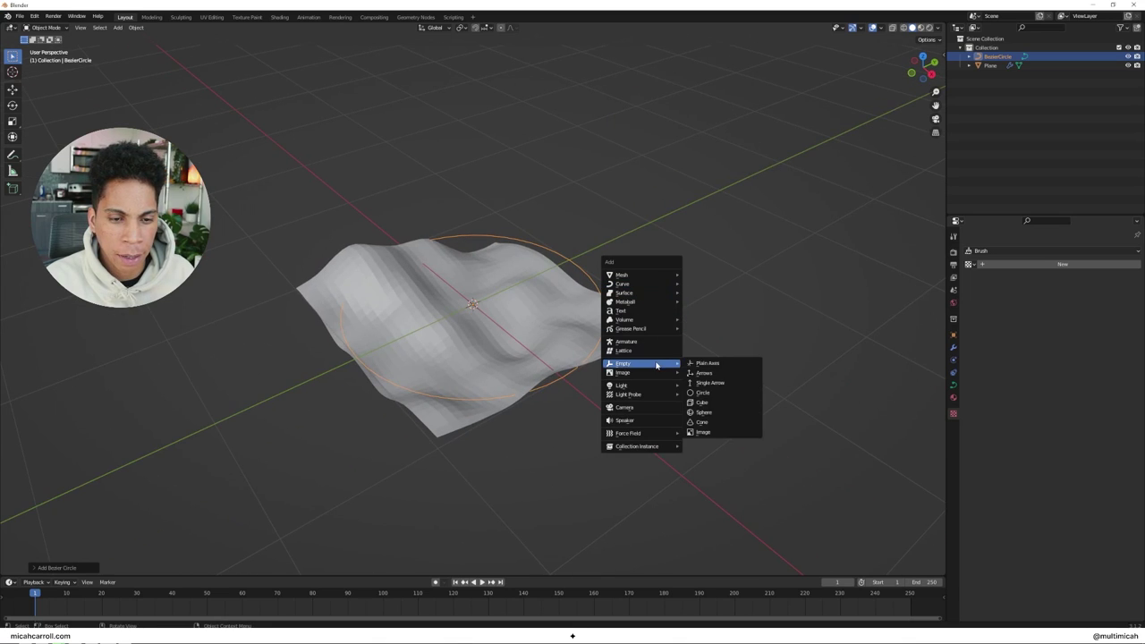
{"action": "left_click", "coordinate": [698, 367]}
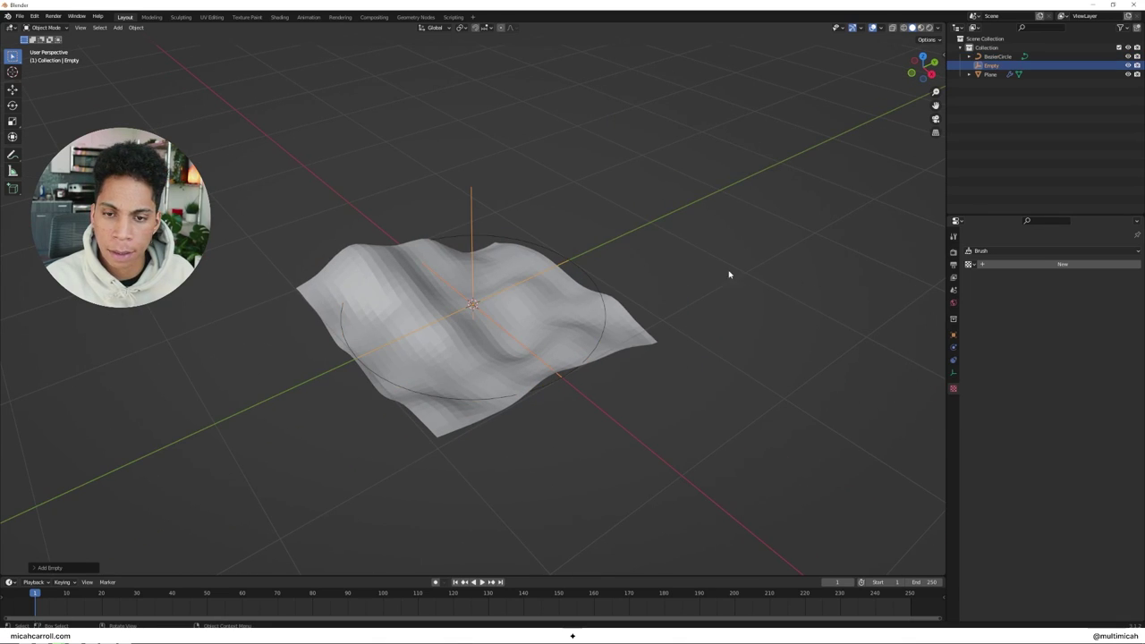
{"action": "middle_click_drag", "start_coordinate": [707, 269], "coordinate": [749, 274]}
{"action": "key", "text": "s"}
{"action": "left_click", "coordinate": [573, 289]}
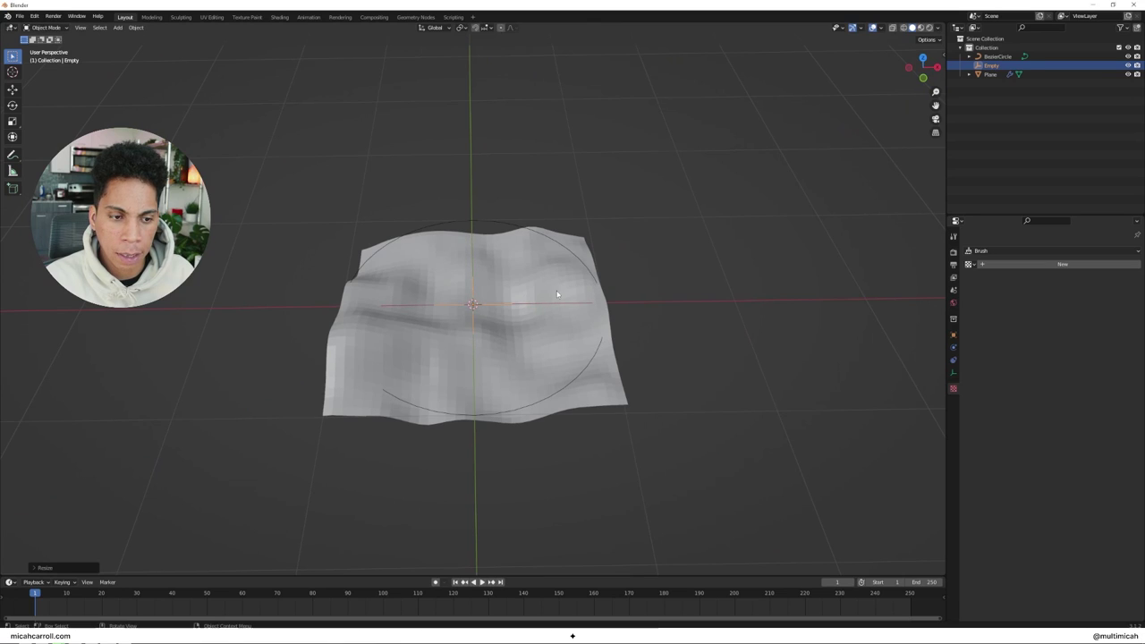
Add a Follow Path constraint to the empty with the Bezier circle as its target.
{"action": "middle_click_drag", "start_coordinate": [680, 284], "coordinate": [652, 260]}
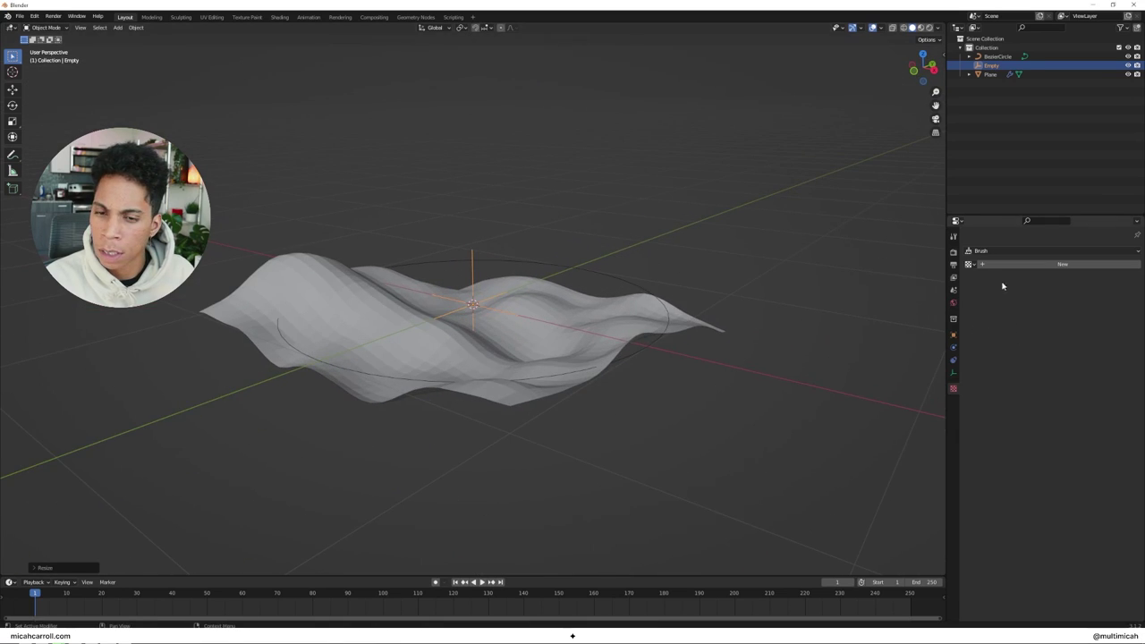
{"action": "left_click", "coordinate": [995, 57]}
{"action": "left_click", "coordinate": [992, 66]}
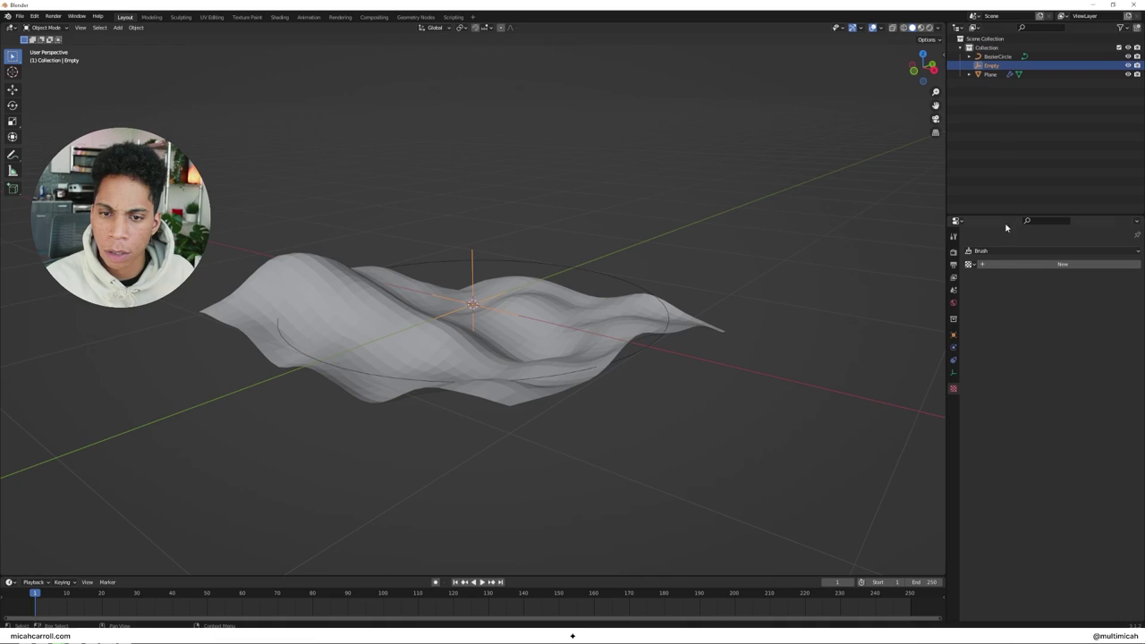
{"action": "left_click", "coordinate": [953, 360]}
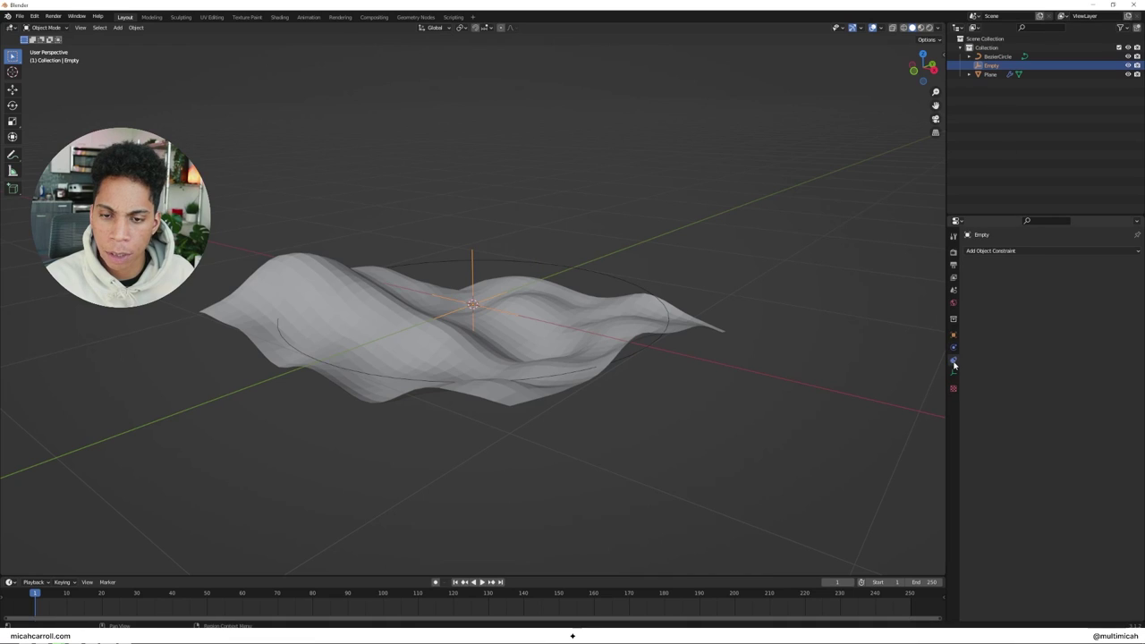
{"action": "left_click", "coordinate": [988, 251]}
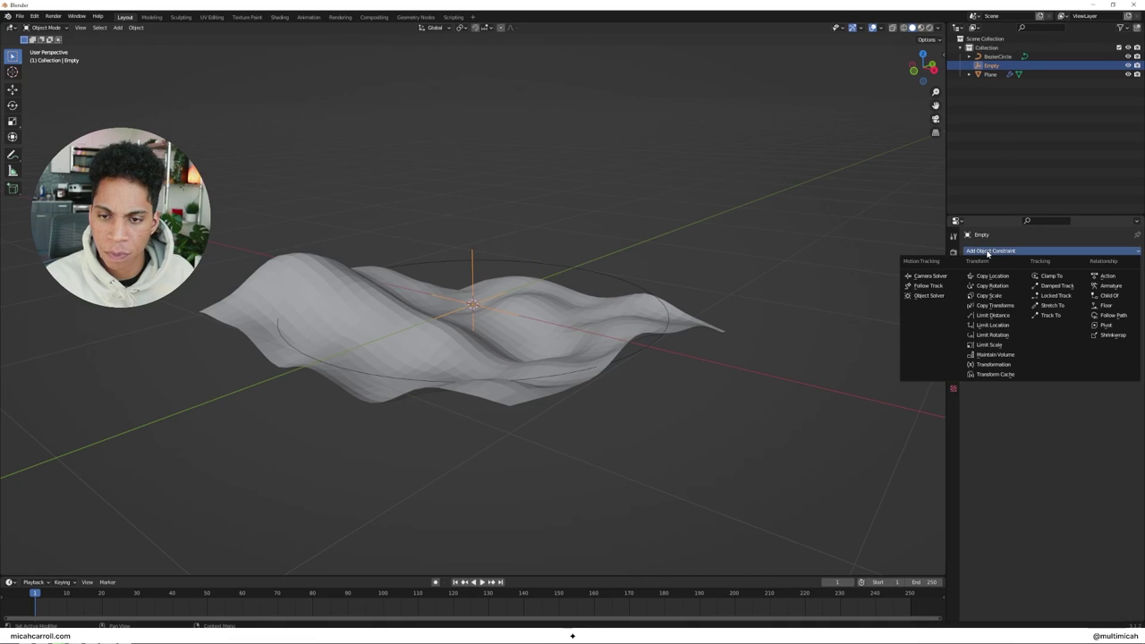
{"action": "left_click", "coordinate": [1112, 315]}
{"action": "left_click", "coordinate": [1078, 279]}
{"action": "left_click", "coordinate": [1052, 292]}
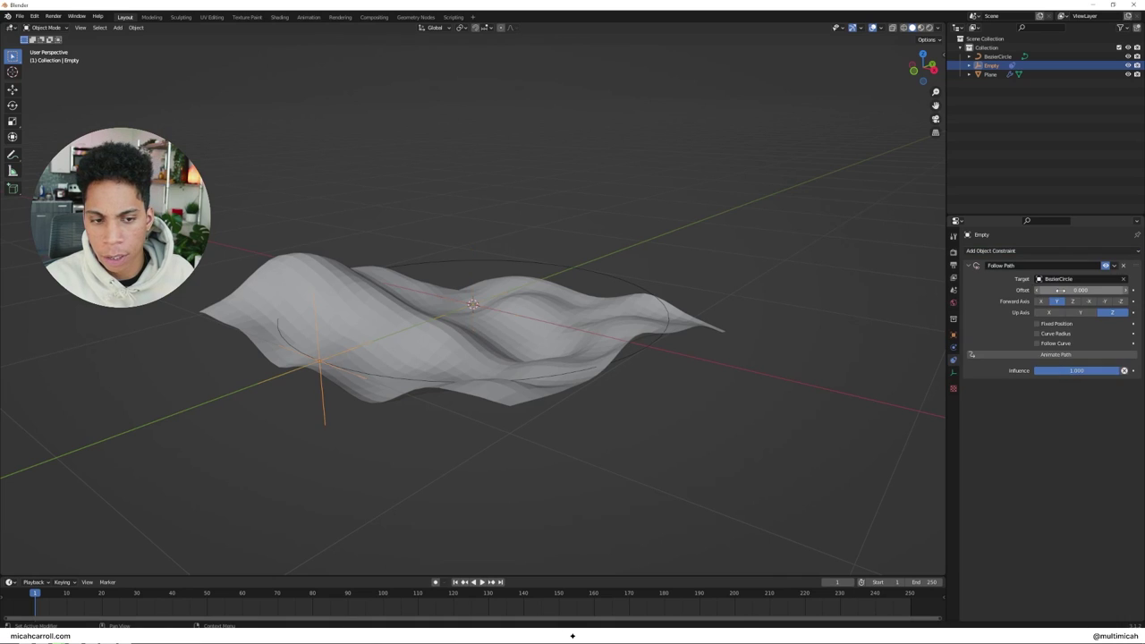
Insert a keyframe for the Follow Path offset of 0 at frame 0.
{"action": "left_click", "coordinate": [32, 594]}
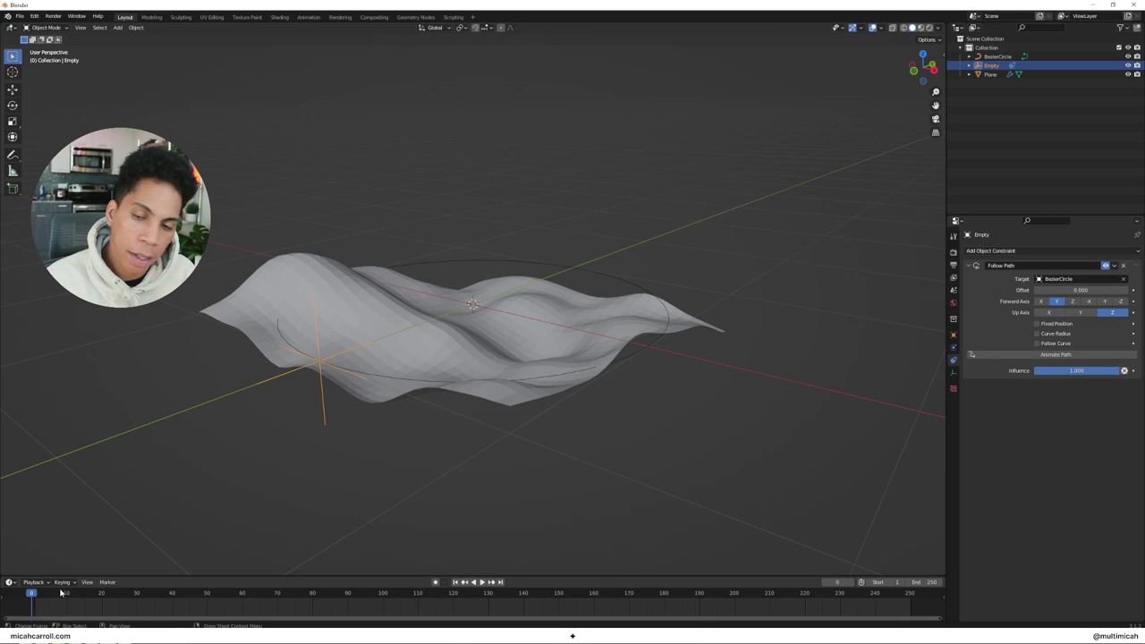
{"action": "right_click", "coordinate": [1077, 290]}
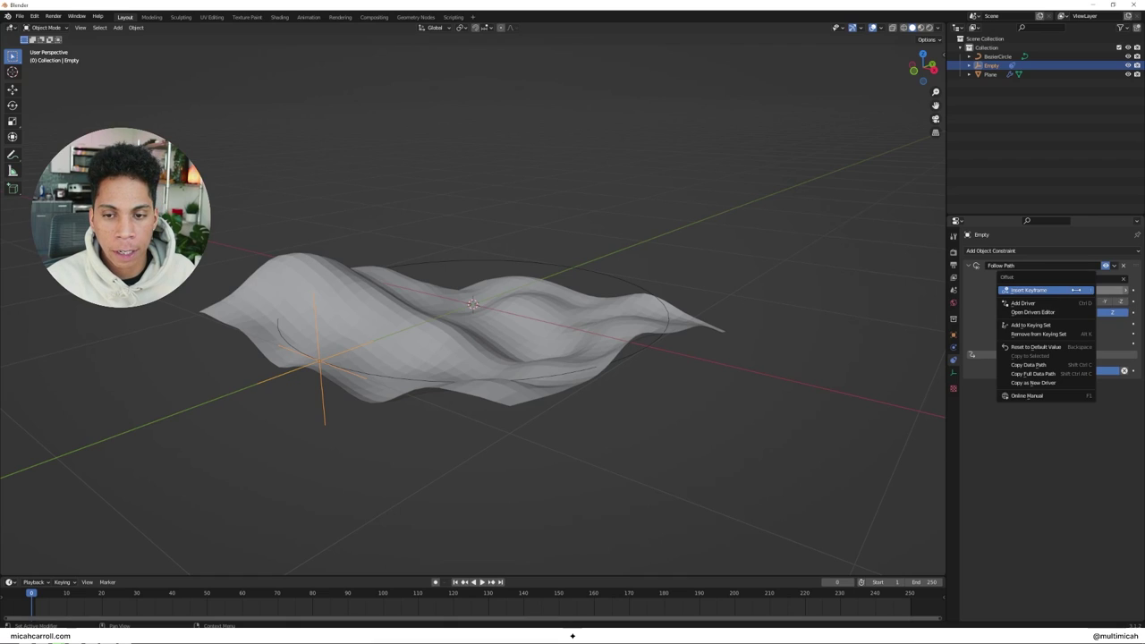
{"action": "left_click", "coordinate": [1078, 290]}
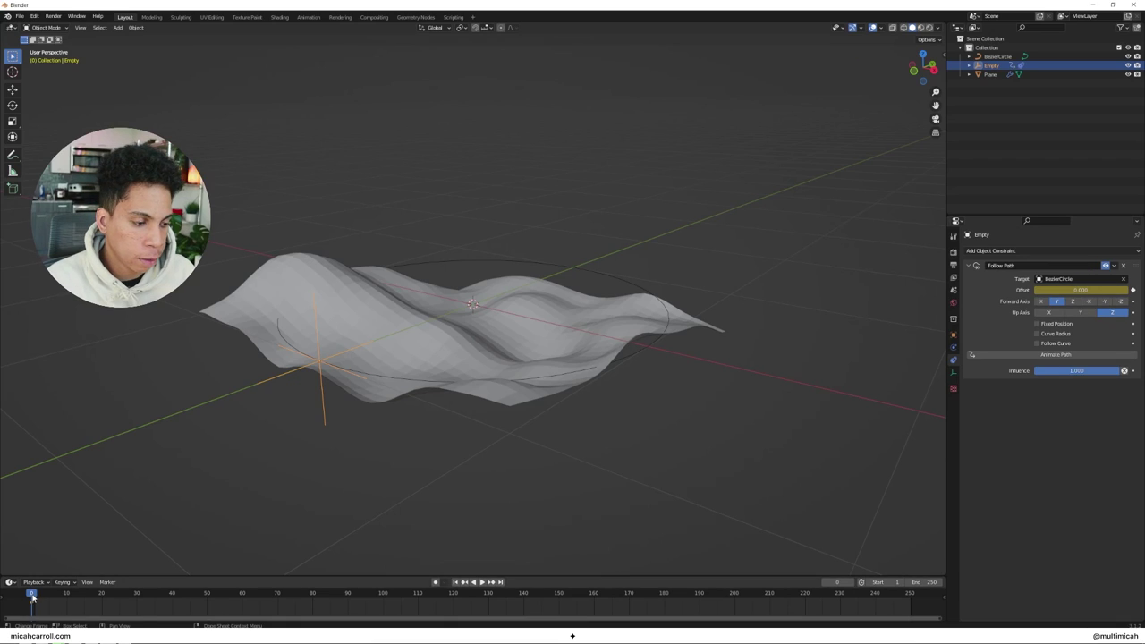
Set the Follow Path offset to 100 at frame 250 and insert a keyframe for it.
{"action": "left_click_drag", "start_coordinate": [32, 595], "coordinate": [910, 593]}
{"action": "left_click", "coordinate": [1080, 290]}
{"action": "key", "text": "Return"}
{"action": "right_click", "coordinate": [1076, 290]}
{"action": "left_click", "coordinate": [1076, 289]}
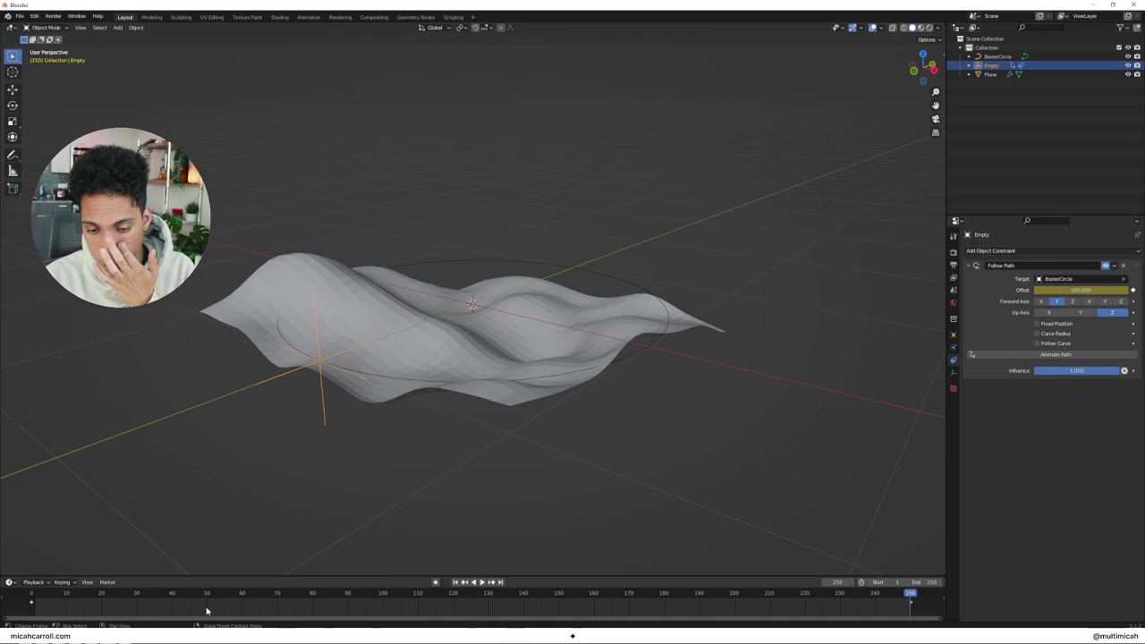
Play the animation from the start to check the empty's motion around the circle, then return to frame 0.
{"action": "left_click", "coordinate": [28, 597]}
{"action": "key", "text": "space"}
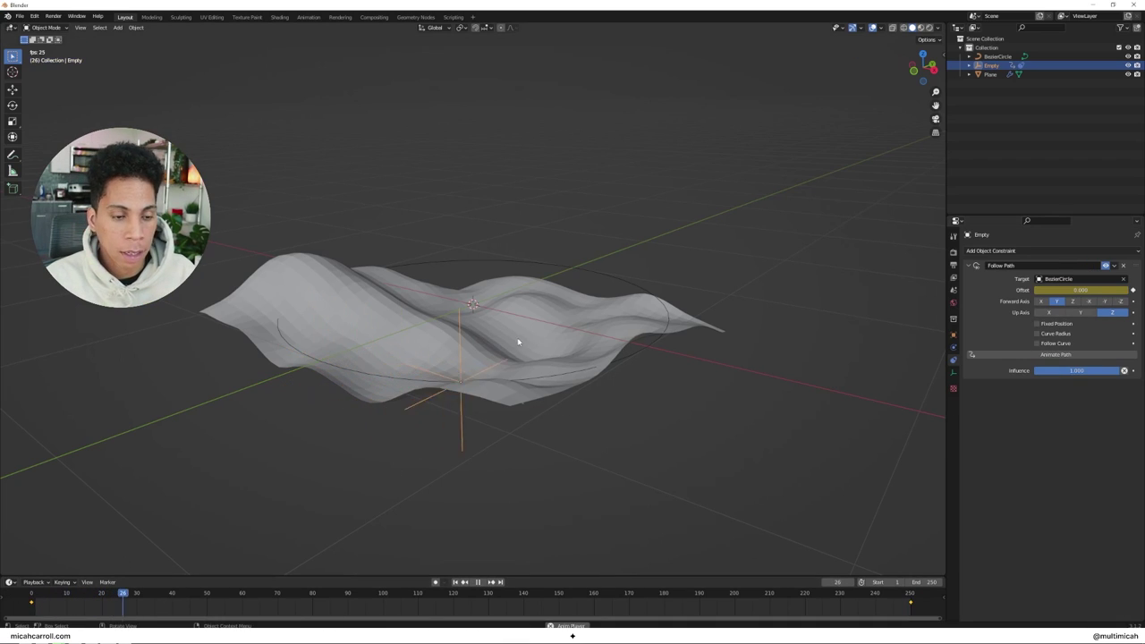
{"action": "left_click", "coordinate": [31, 597]}
{"action": "key", "text": "Escape"}
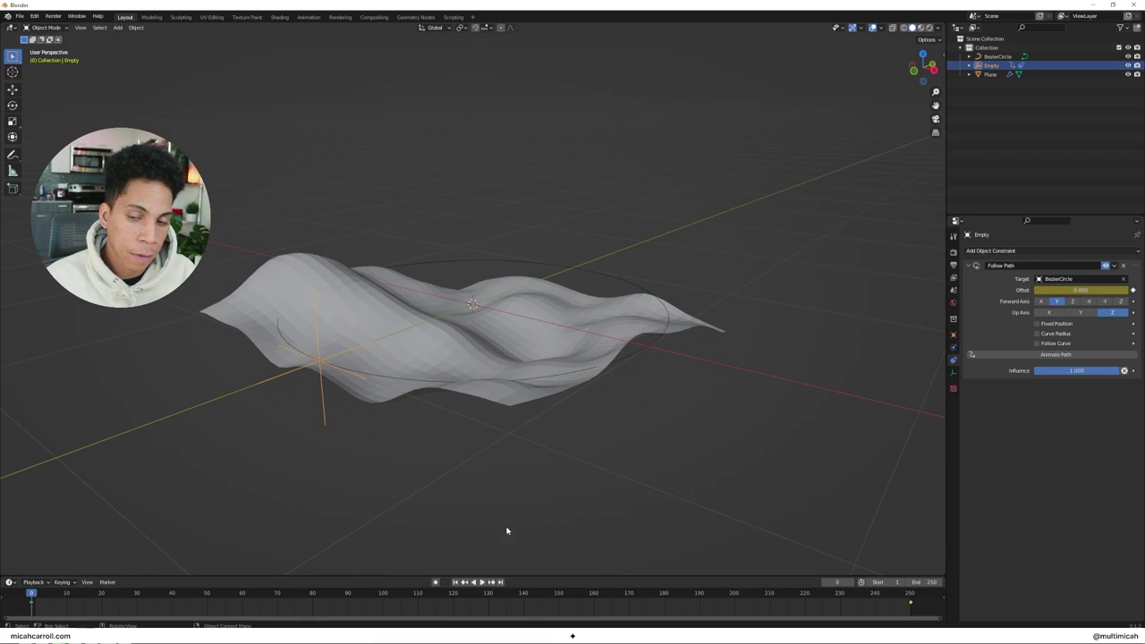
Set the plane's Displace modifier to Object texture coordinates with the Empty as the object.
{"action": "left_click", "coordinate": [999, 75]}
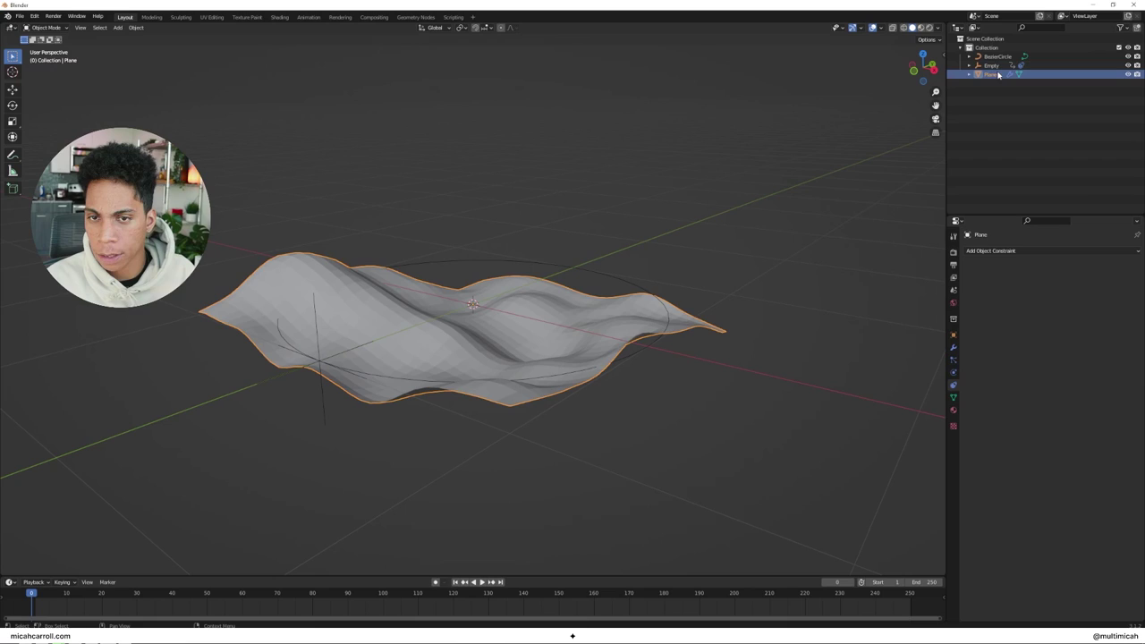
{"action": "left_click", "coordinate": [954, 348]}
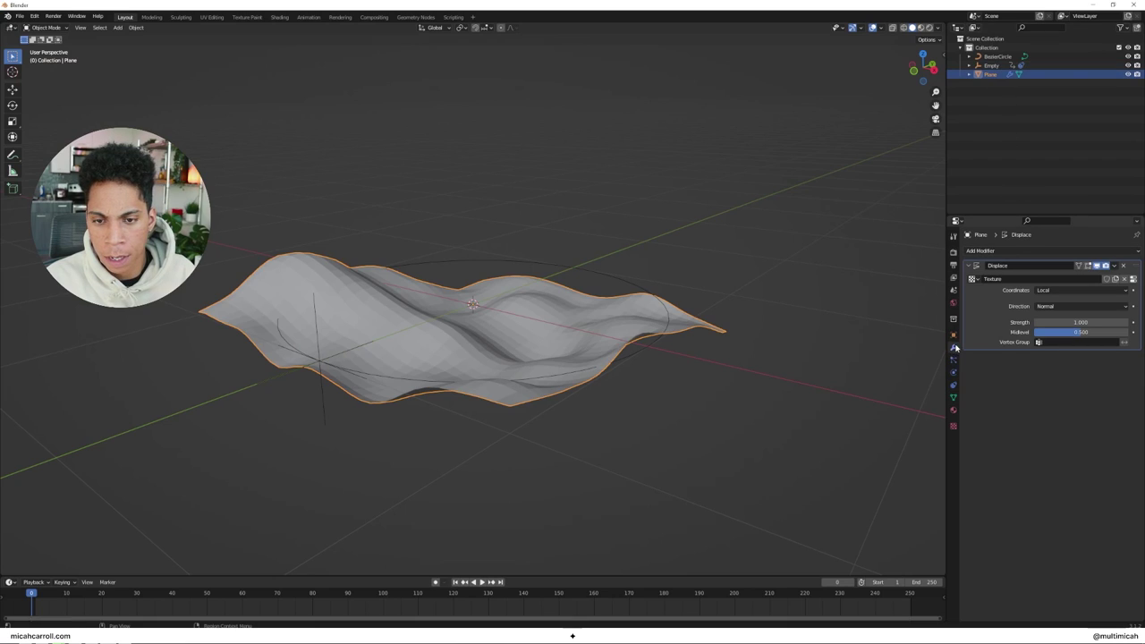
{"action": "left_click", "coordinate": [1063, 291]}
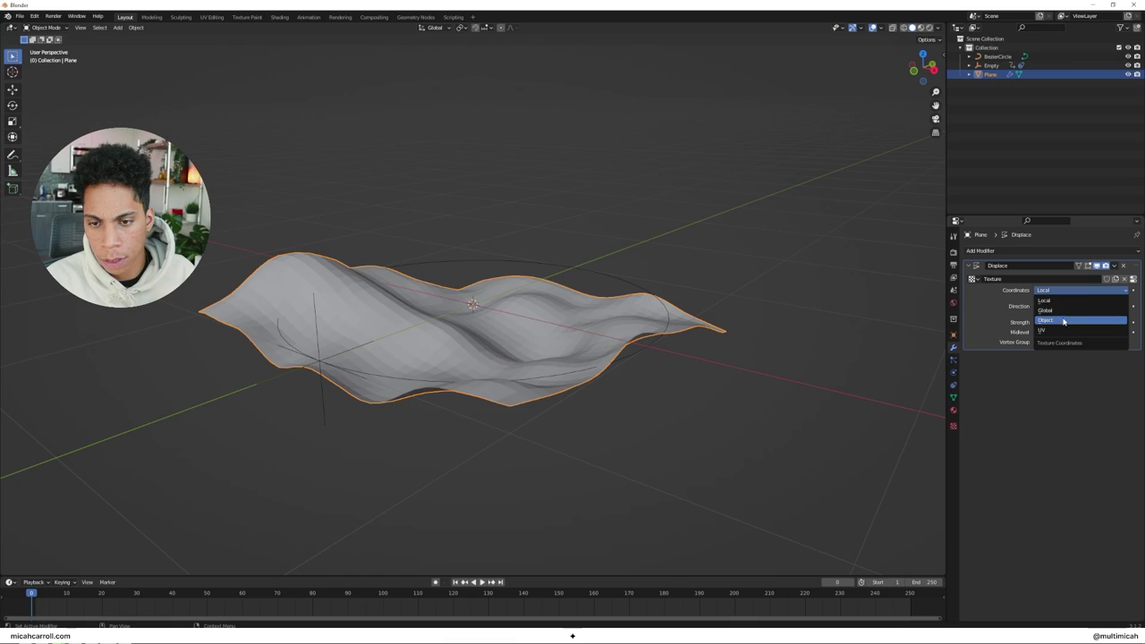
{"action": "left_click", "coordinate": [1063, 321]}
{"action": "left_click", "coordinate": [1078, 300]}
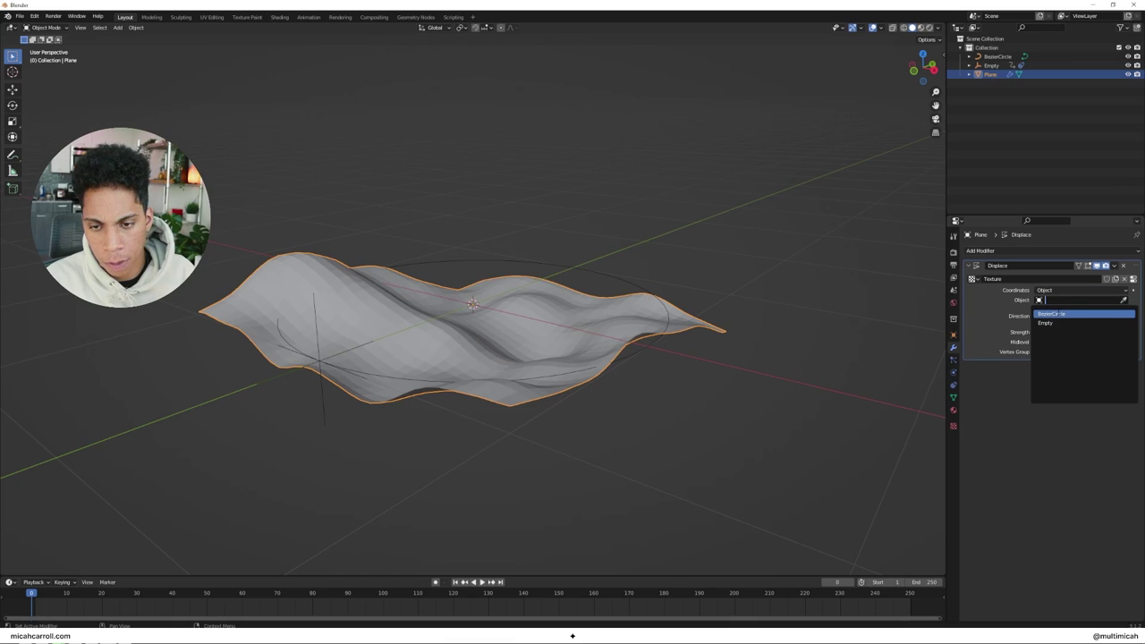
{"action": "left_click", "coordinate": [1047, 323]}
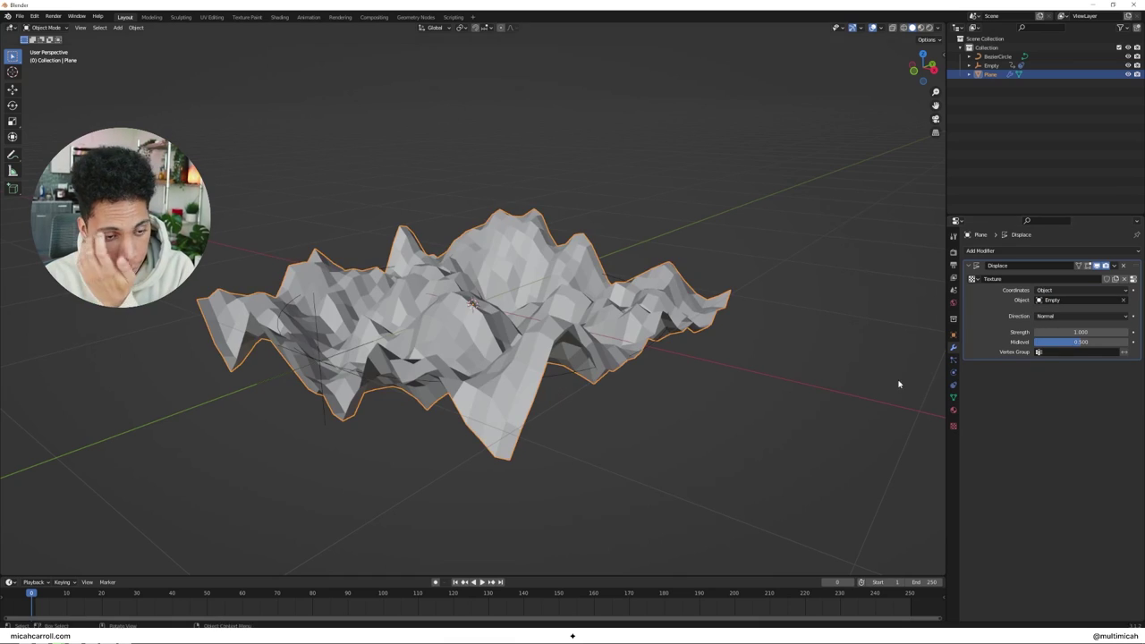
Play the animation to check the displaced plane's motion, return to frame 0, and deselect the plane.
{"action": "left_click", "coordinate": [482, 582]}
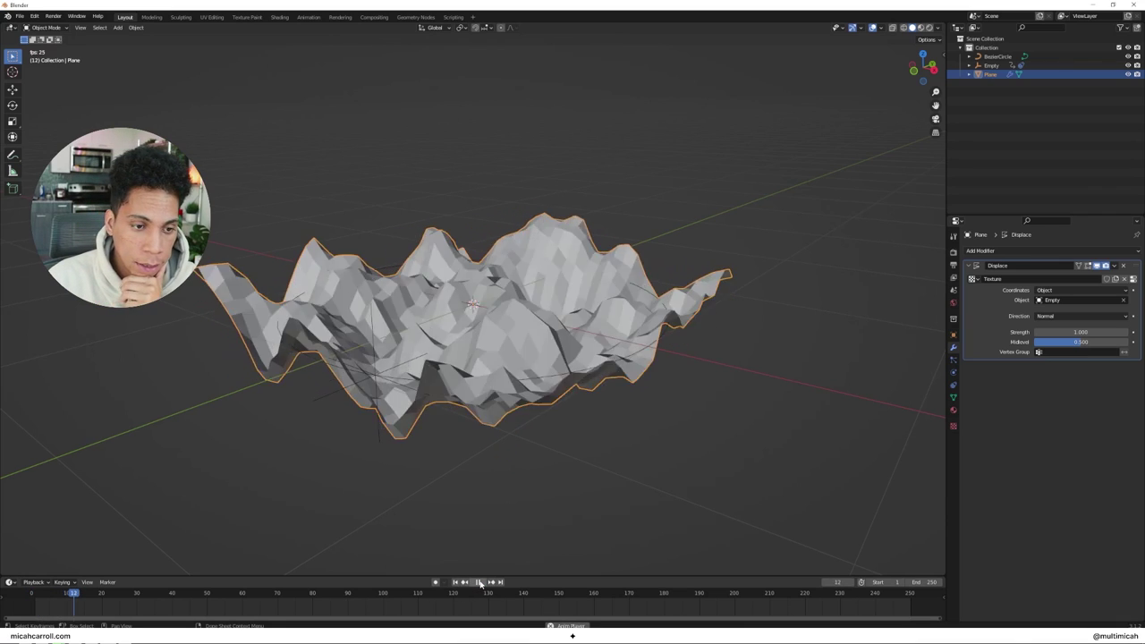
{"action": "left_click", "coordinate": [482, 582]}
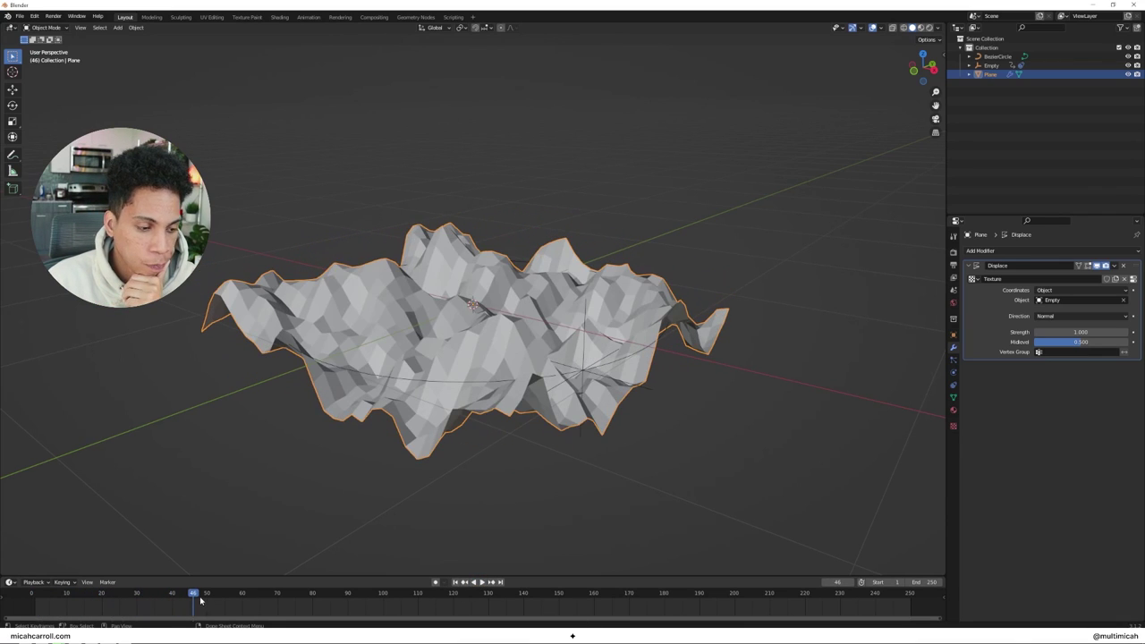
{"action": "left_click_drag", "start_coordinate": [198, 599], "coordinate": [31, 596]}
{"action": "left_click", "coordinate": [663, 423]}
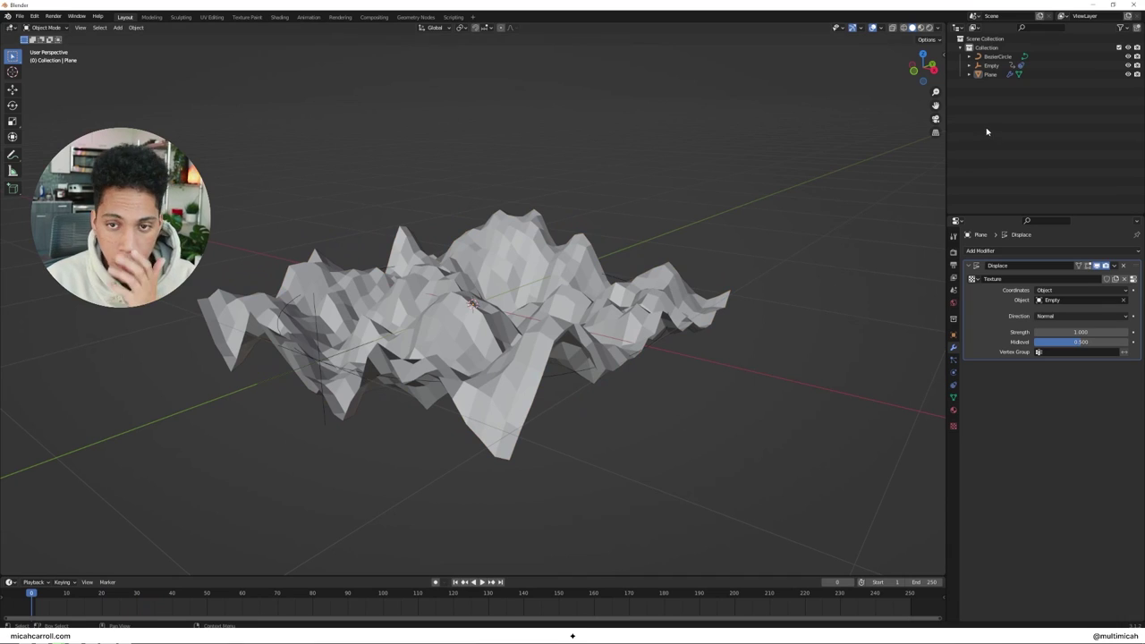
Rotate the Bezier circle about 45 degrees around the global X axis and play the animation to check the waves.
{"action": "left_click", "coordinate": [992, 65]}
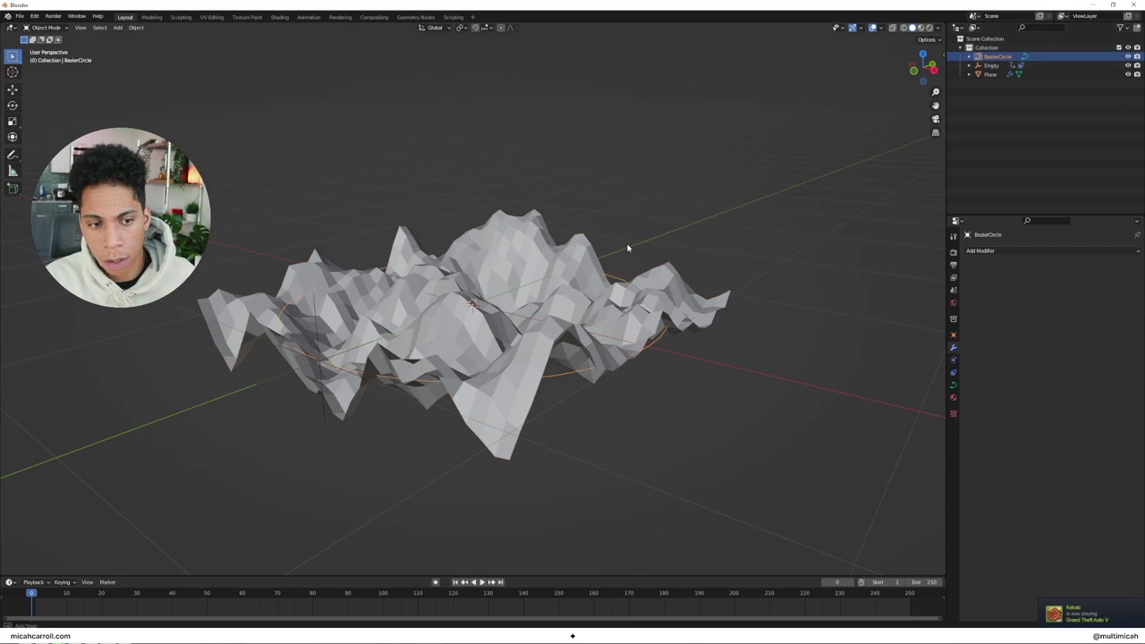
{"action": "middle_click_drag", "start_coordinate": [632, 249], "coordinate": [554, 226]}
{"action": "key", "text": "r"}
{"action": "key", "text": "x"}
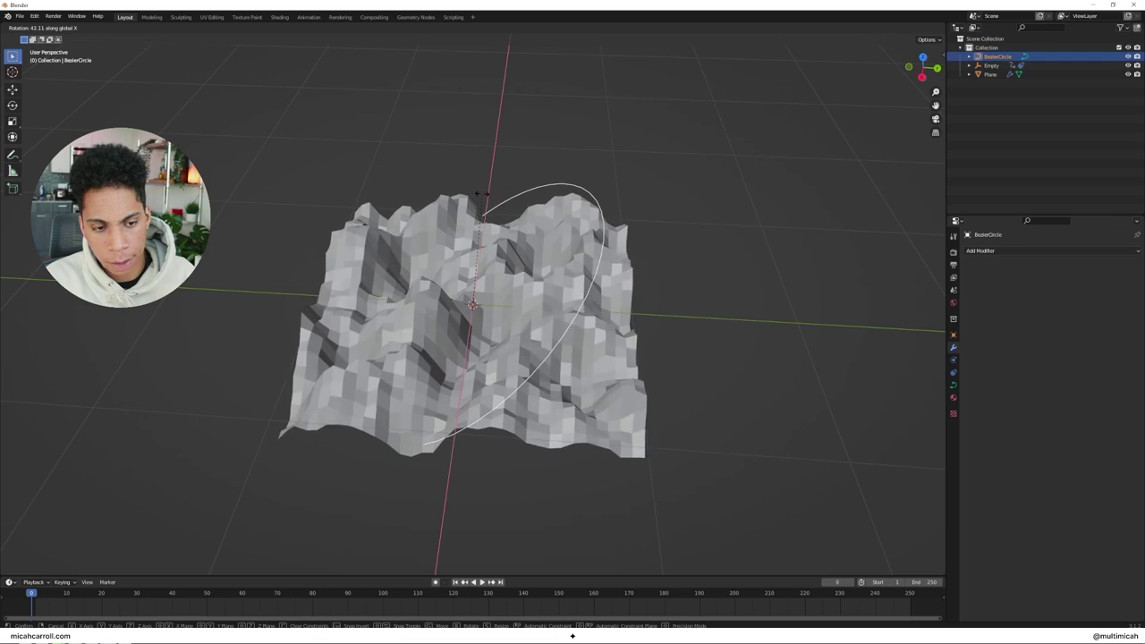
{"action": "left_click", "coordinate": [476, 197]}
{"action": "middle_click_drag", "start_coordinate": [612, 221], "coordinate": [635, 215]}
{"action": "key", "text": "space"}
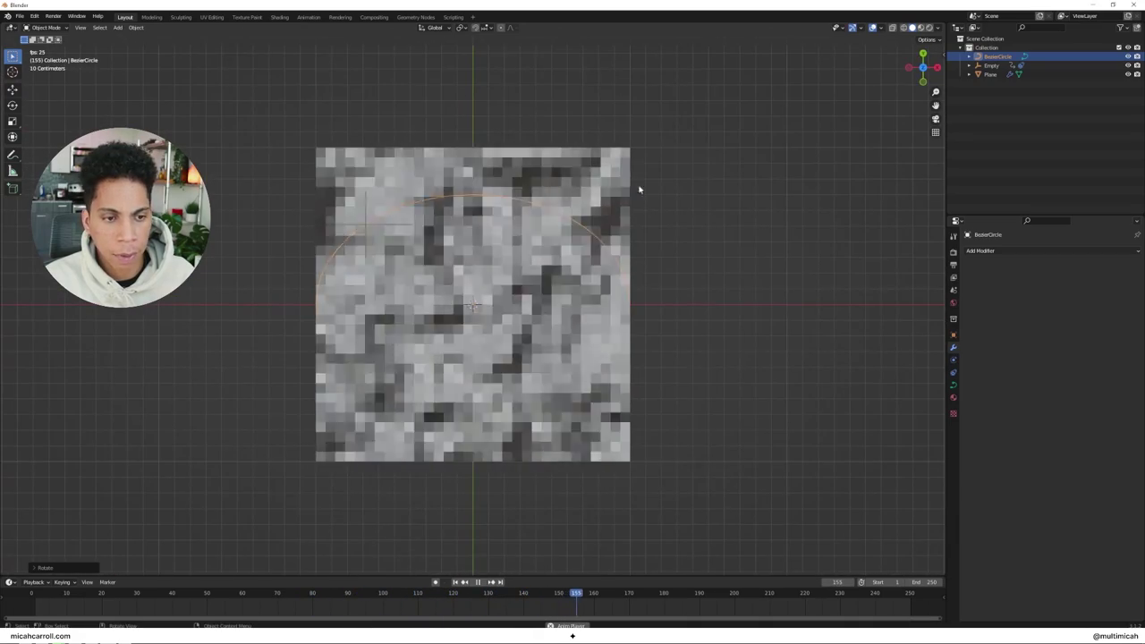
{"action": "middle_click_drag", "start_coordinate": [690, 283], "coordinate": [687, 220]}
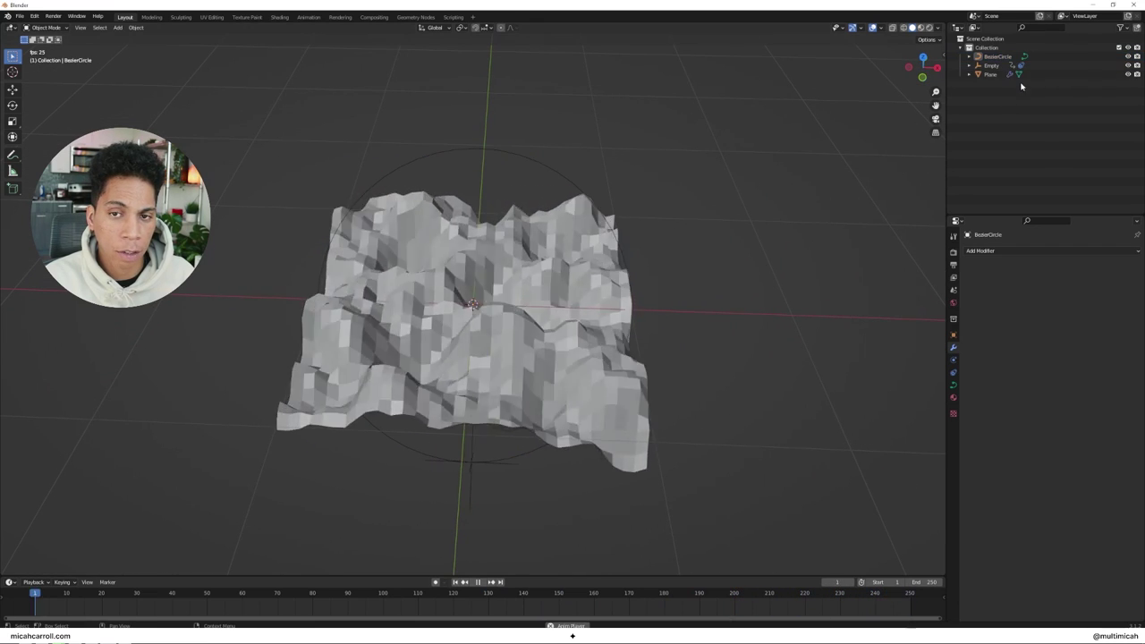
Apply smooth shading to the plane.
{"action": "left_click", "coordinate": [990, 74]}
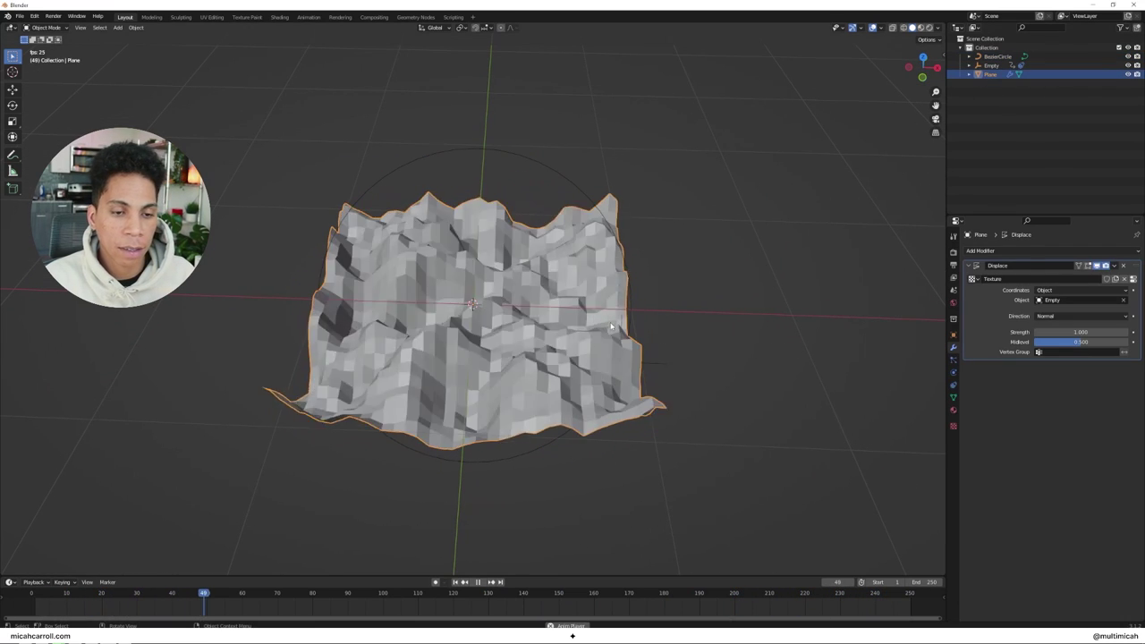
{"action": "right_click", "coordinate": [585, 321]}
{"action": "left_click", "coordinate": [585, 321]}
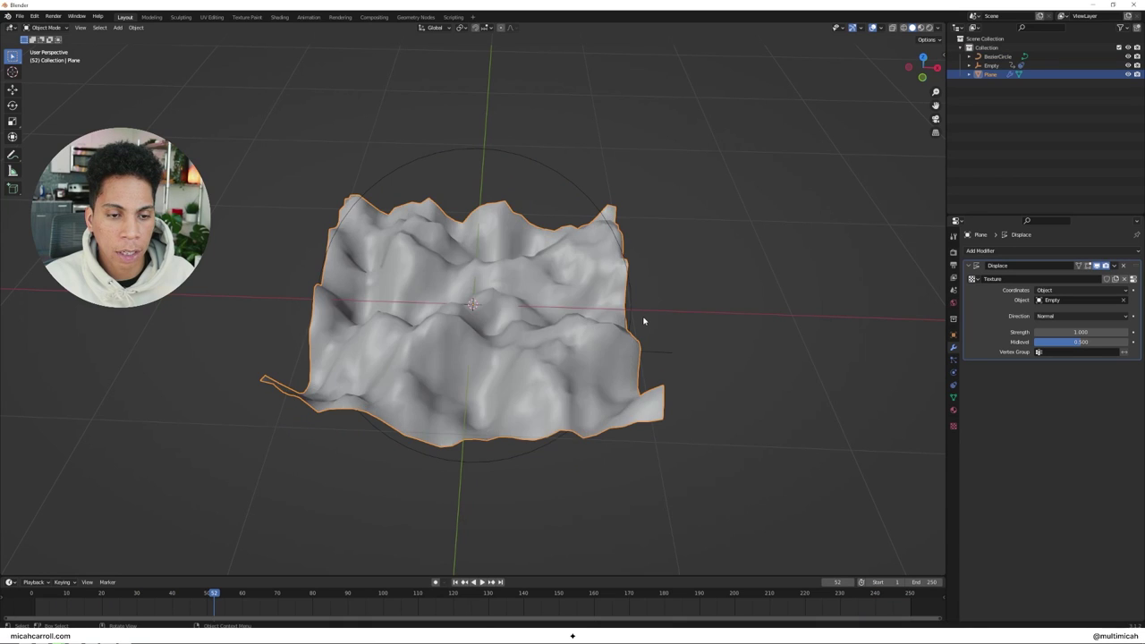
Examine the Clouds texture settings and the smooth wave motion from several angles during playback, then return to frame 0.
{"action": "middle_click_drag", "start_coordinate": [641, 319], "coordinate": [610, 296]}
{"action": "left_click", "coordinate": [1132, 280]}
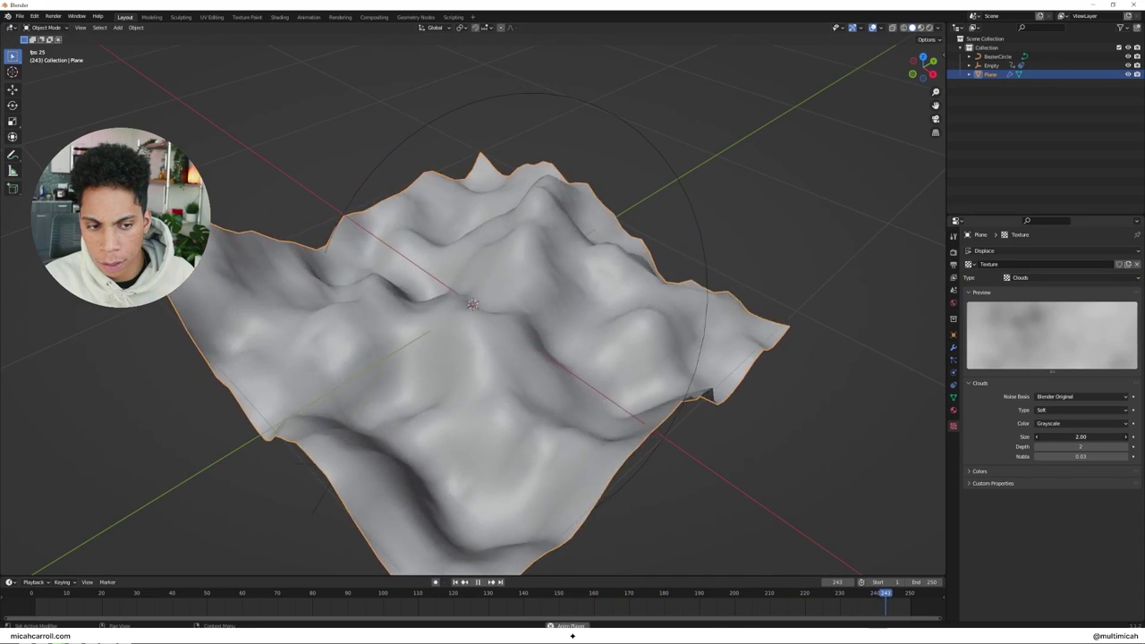
{"action": "left_click_drag", "start_coordinate": [1043, 437], "coordinate": [1086, 437]}
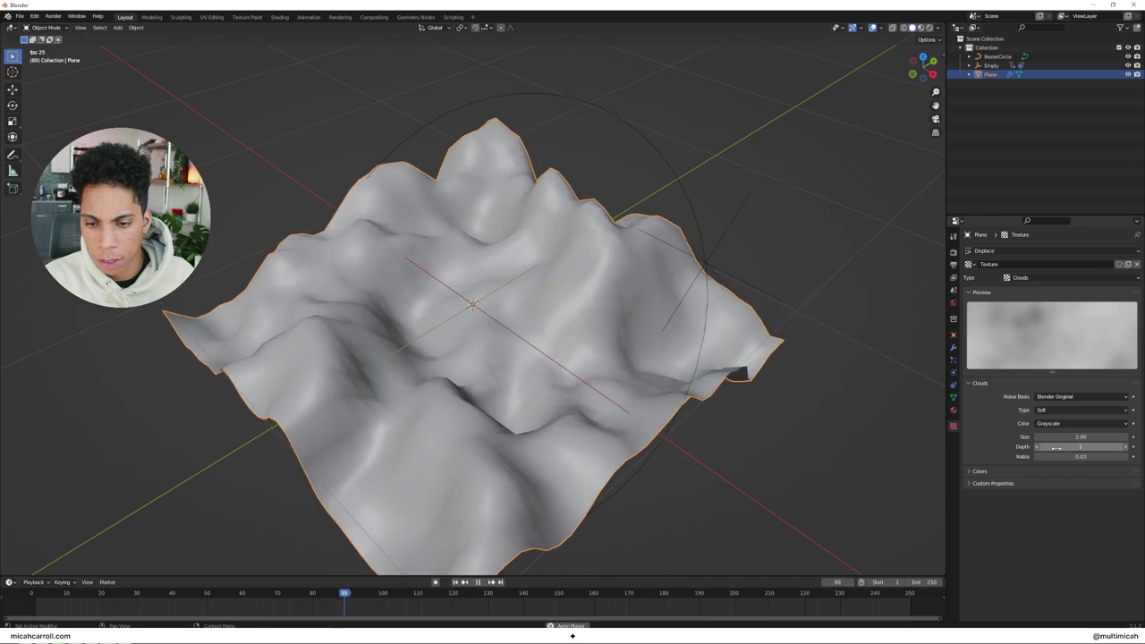
{"action": "middle_click_drag", "start_coordinate": [536, 327], "coordinate": [626, 322]}
{"action": "left_click", "coordinate": [818, 254]}
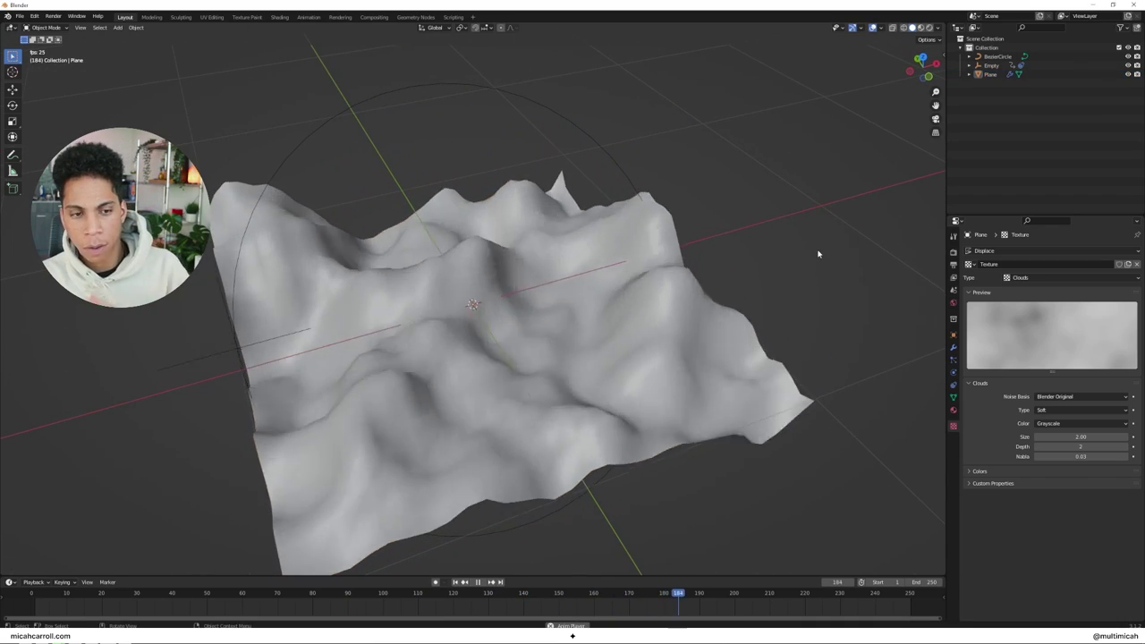
{"action": "middle_click_drag", "start_coordinate": [746, 259], "coordinate": [703, 242]}
{"action": "key", "text": "Escape"}
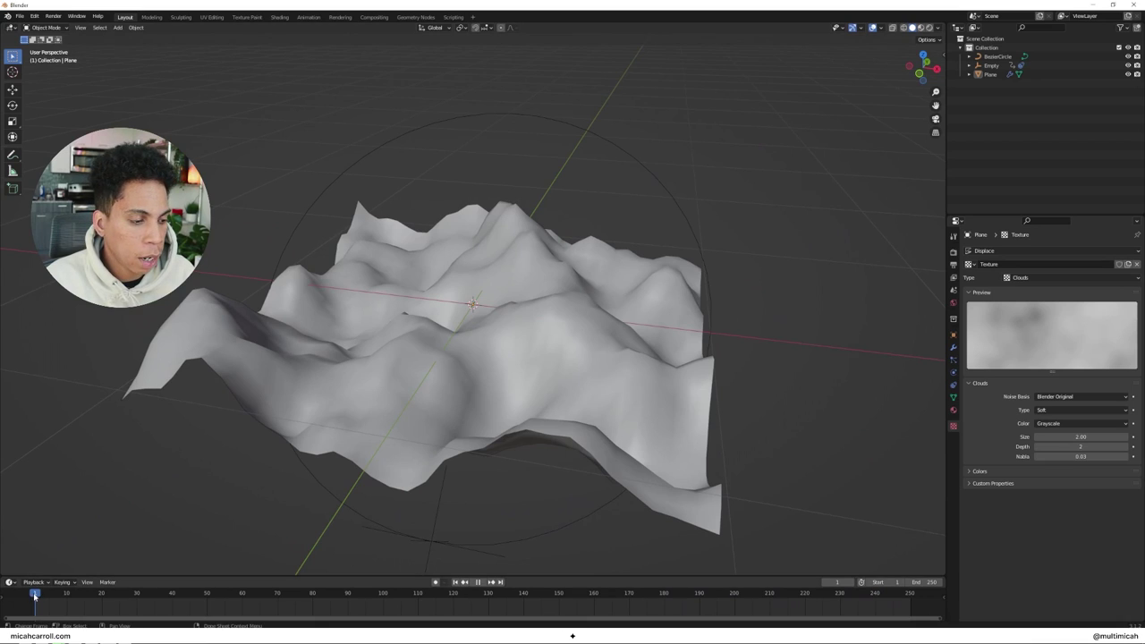
{"action": "left_click_drag", "start_coordinate": [34, 598], "coordinate": [32, 598]}
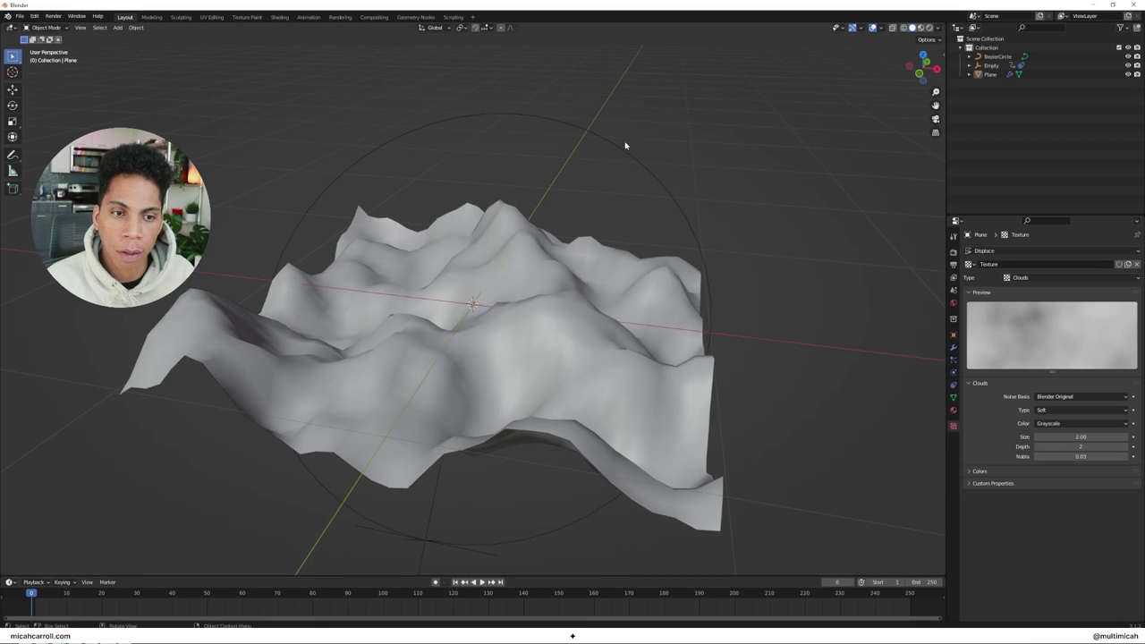
Switch to the top view and add a camera at the center of the plane.
{"action": "middle_click_drag", "start_coordinate": [752, 184], "coordinate": [683, 227]}
{"action": "middle_click_drag", "start_coordinate": [643, 313], "coordinate": [569, 279]}
{"action": "key", "text": "grave"}
{"action": "left_click", "coordinate": [574, 242]}
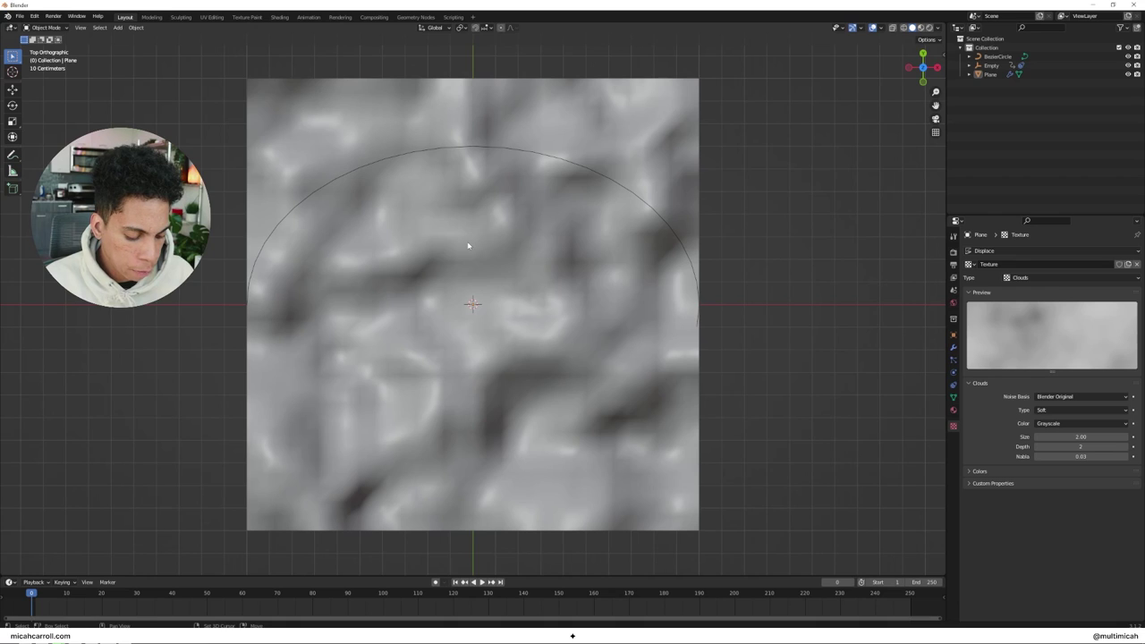
{"action": "key", "text": "shift+a"}
{"action": "left_click", "coordinate": [467, 288]}
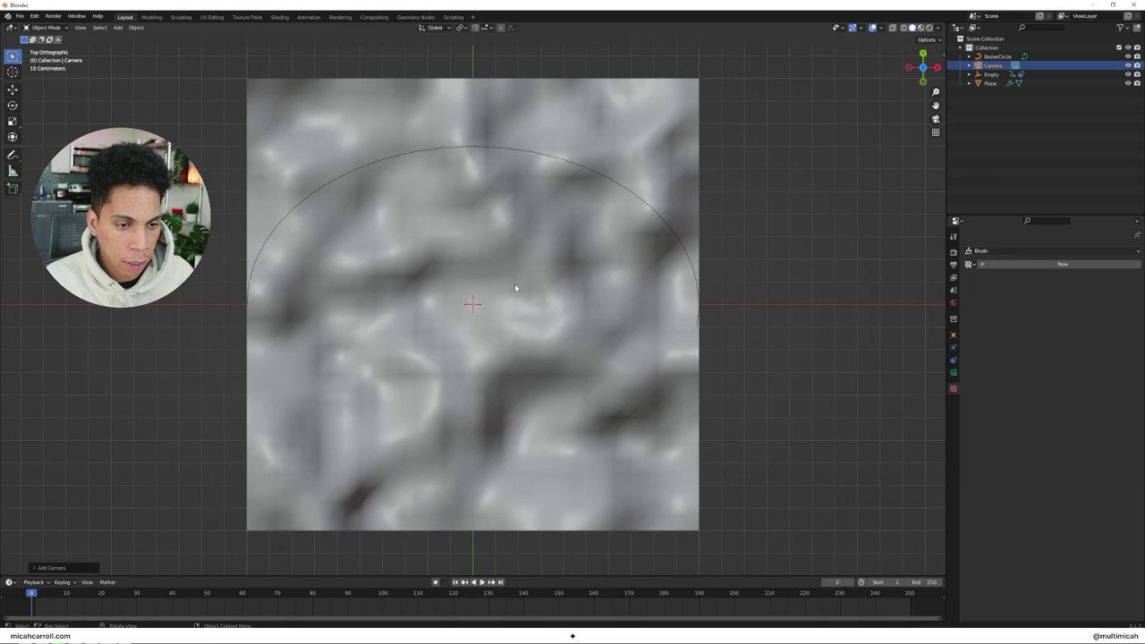
Raise the camera along the global Z axis until it sits well above the wavy plane.
{"action": "middle_click_drag", "start_coordinate": [534, 288], "coordinate": [680, 205]}
{"action": "key", "text": "g"}
{"action": "key", "text": "z"}
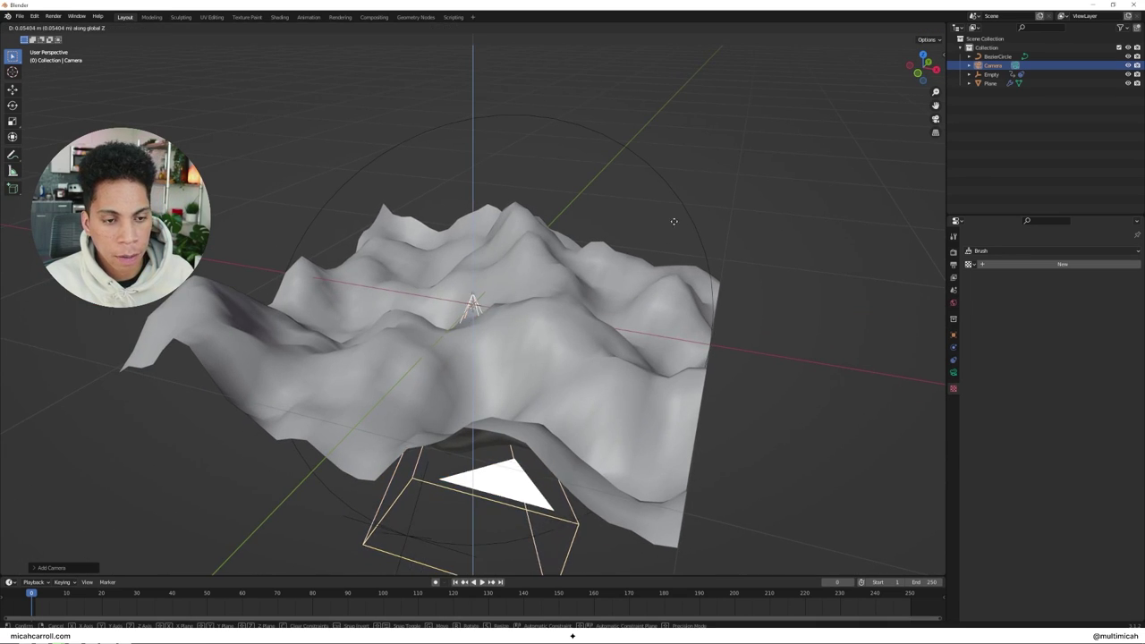
{"action": "left_click", "coordinate": [635, 336]}
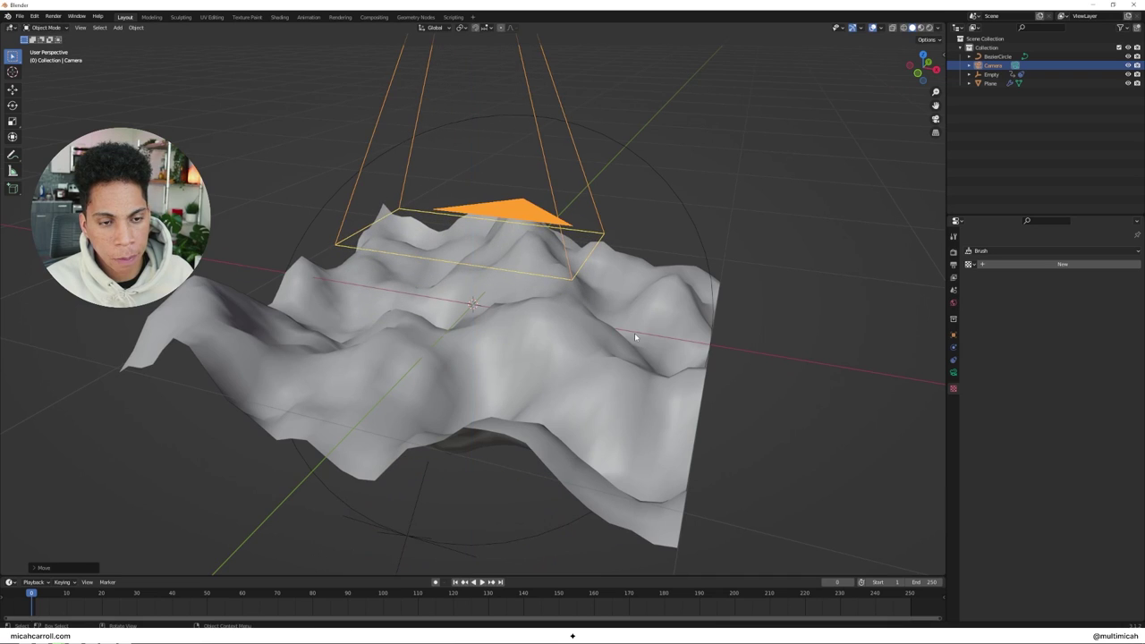
{"action": "scroll", "coordinate": [635, 336], "scroll_direction": "down", "scroll_amount": 6}
{"action": "key", "text": "g"}
{"action": "key", "text": "z"}
{"action": "left_click", "coordinate": [658, 358]}
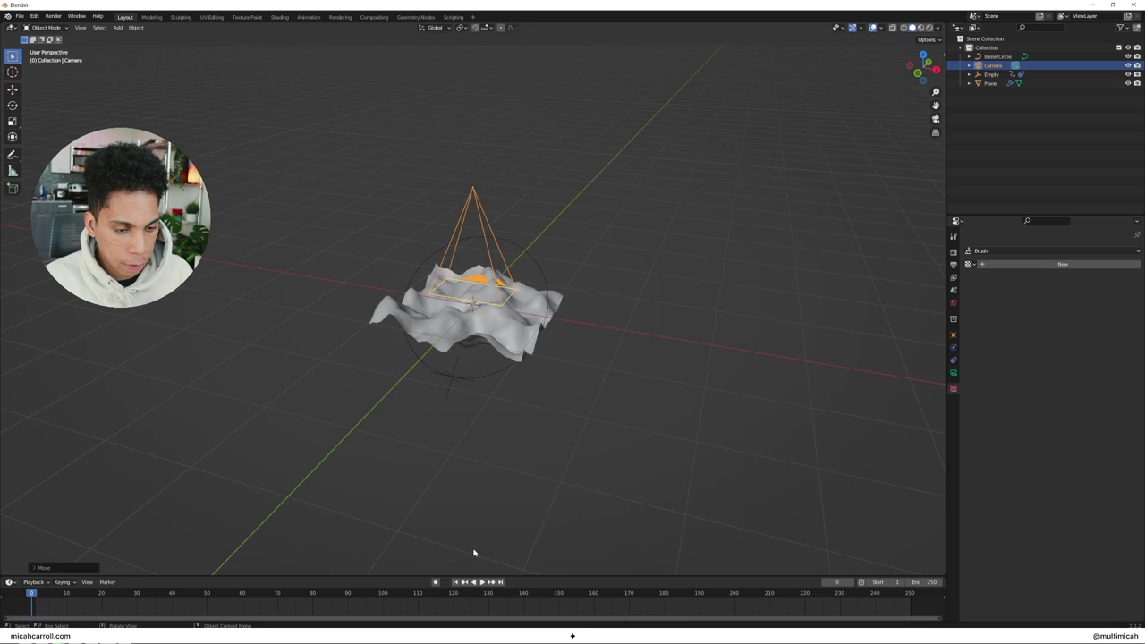
Split the 3D viewport vertically into two areas and show the camera view in the second one.
{"action": "right_click", "coordinate": [481, 577]}
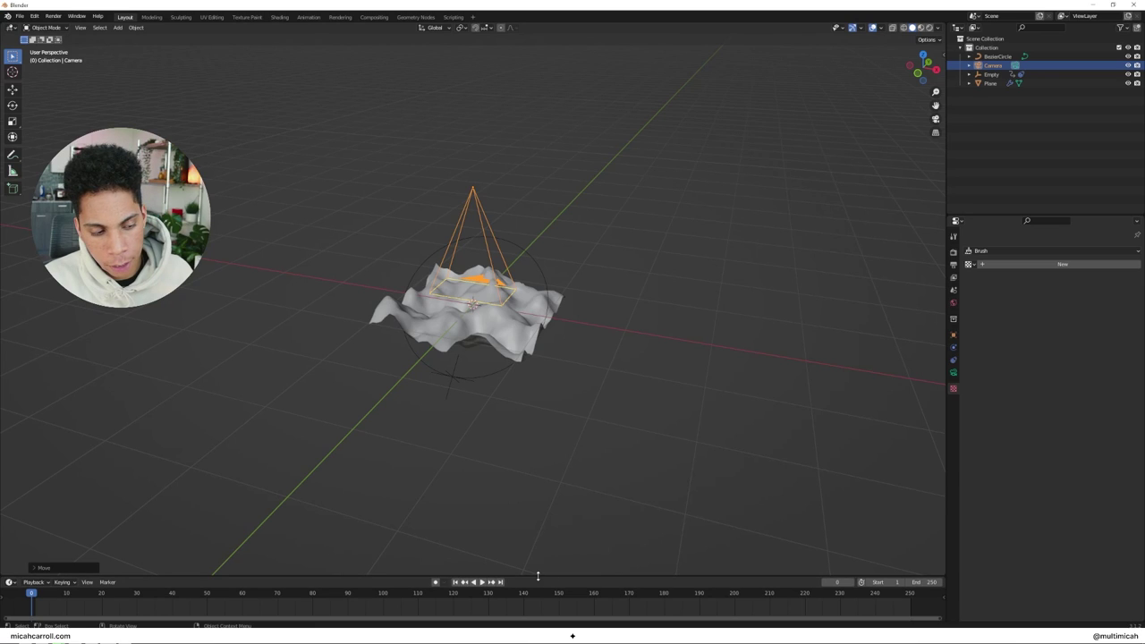
{"action": "right_click", "coordinate": [466, 576]}
{"action": "left_click", "coordinate": [467, 568]}
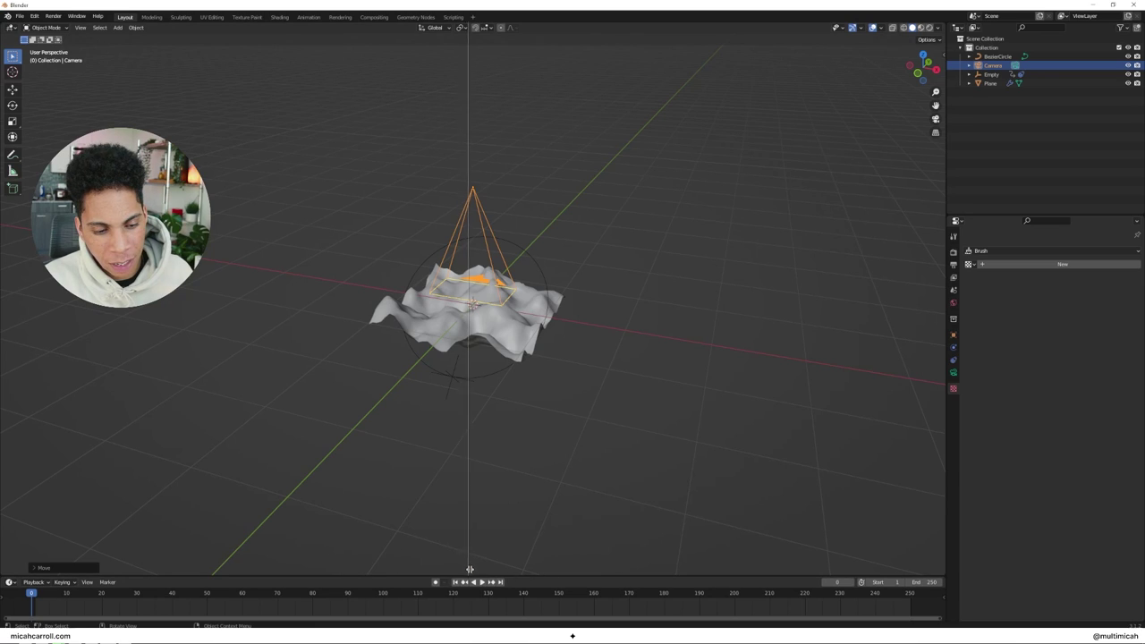
{"action": "left_click", "coordinate": [473, 568]}
{"action": "key", "text": "grave"}
{"action": "left_click", "coordinate": [729, 250]}
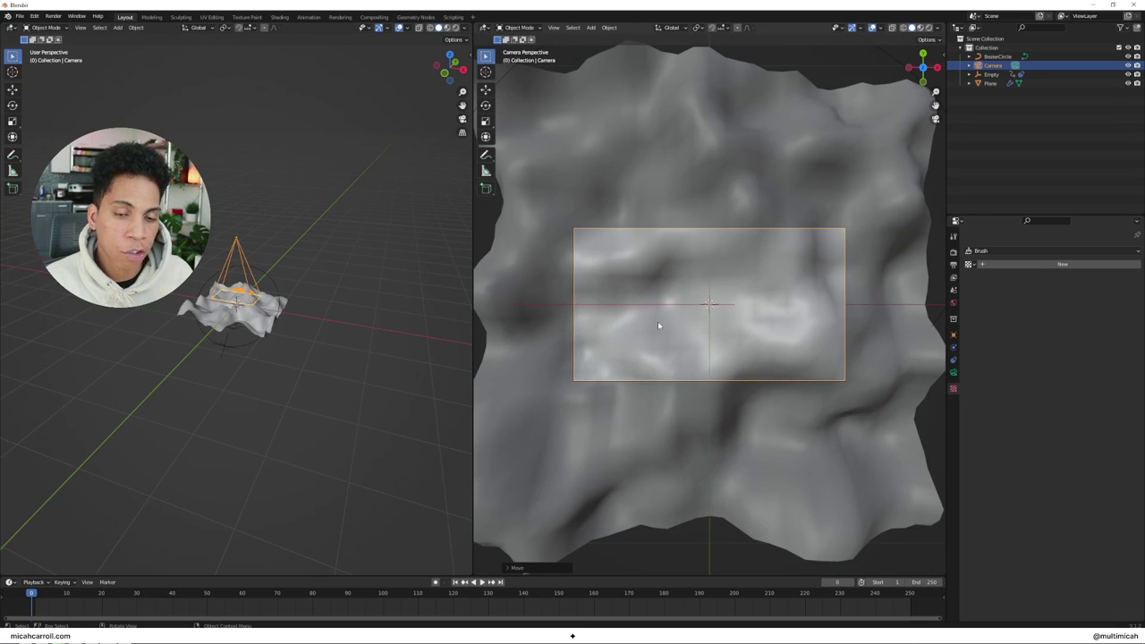
Fly the camera in walk navigation down toward the wavy plane, turning and tilting it from the straight-down view to an angled one.
{"action": "key", "text": "shift+grave"}
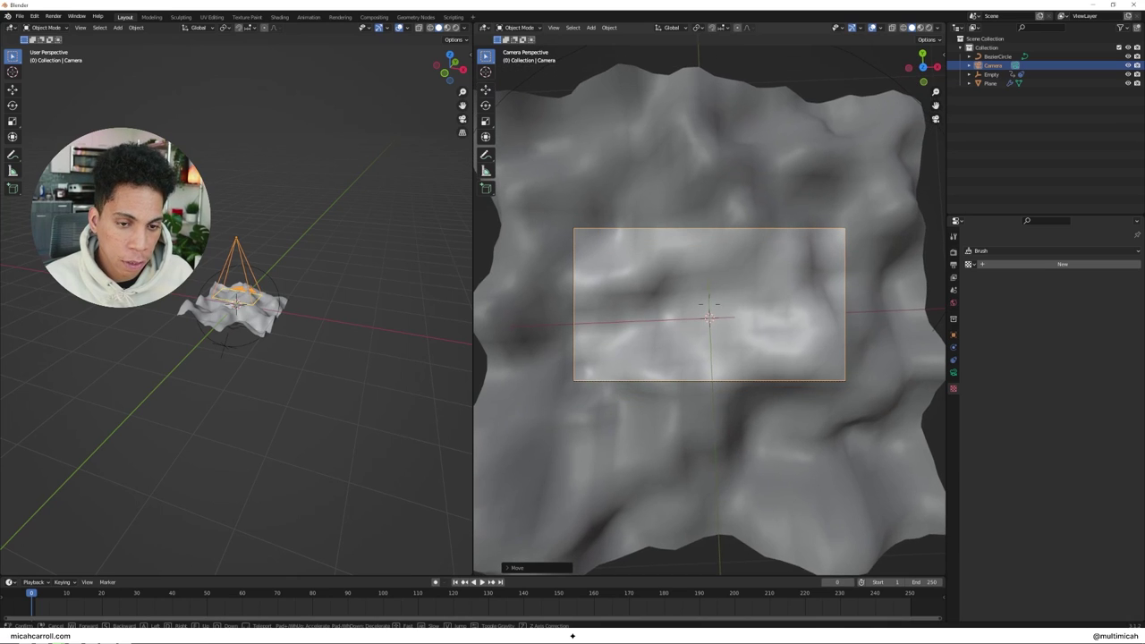
{"action": "key", "text": "a"}
{"action": "key", "text": "w"}
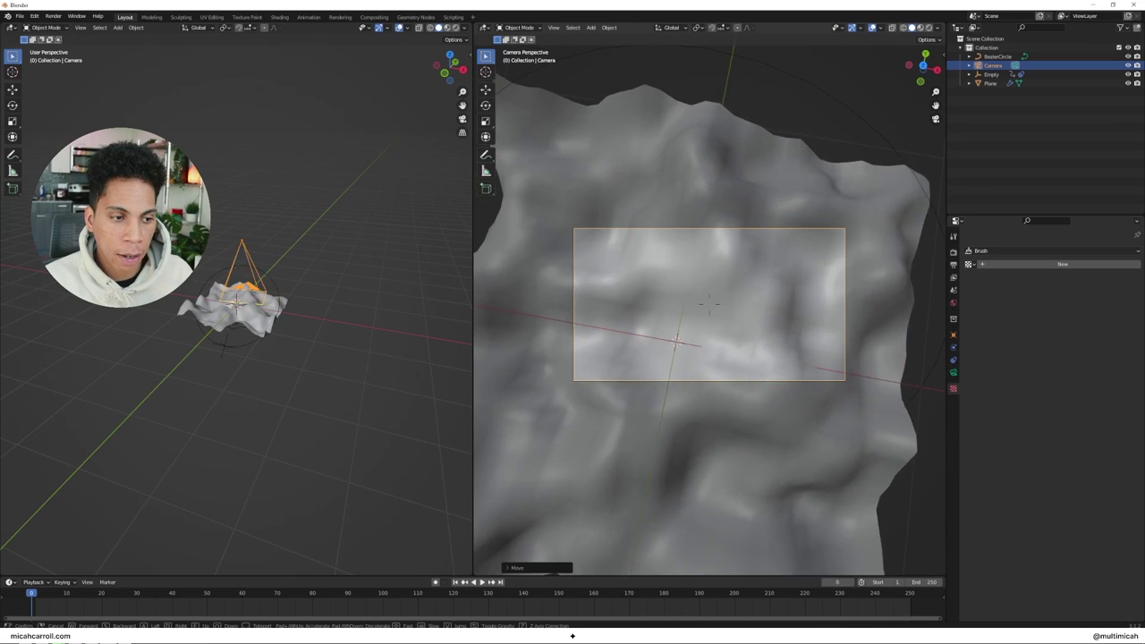
{"action": "key", "text": "s"}
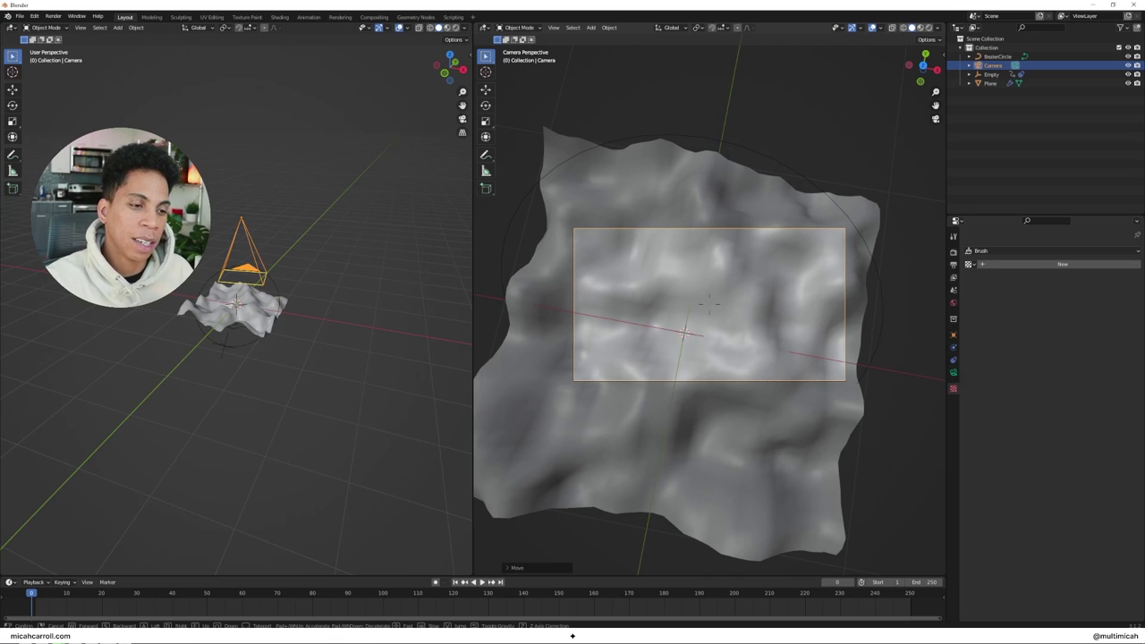
{"action": "key", "text": "a"}
{"action": "key", "text": "d"}
{"action": "key", "text": "w"}
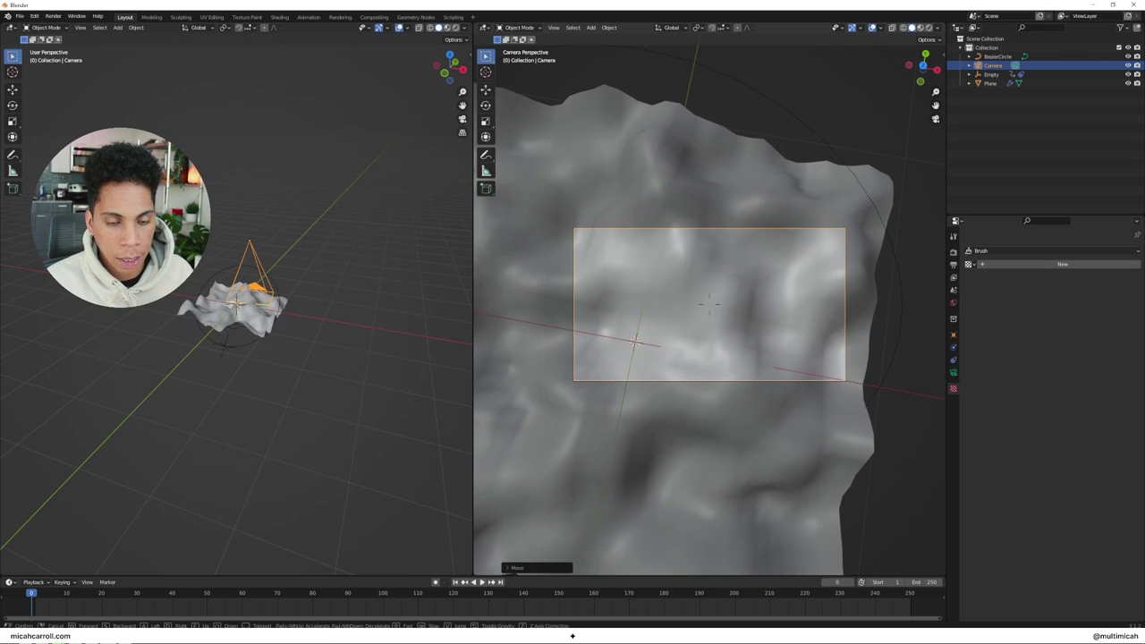
{"action": "key", "text": "w"}
{"action": "key", "text": "s"}
{"action": "key", "text": "w"}
{"action": "key", "text": "a"}
{"action": "key", "text": "d"}
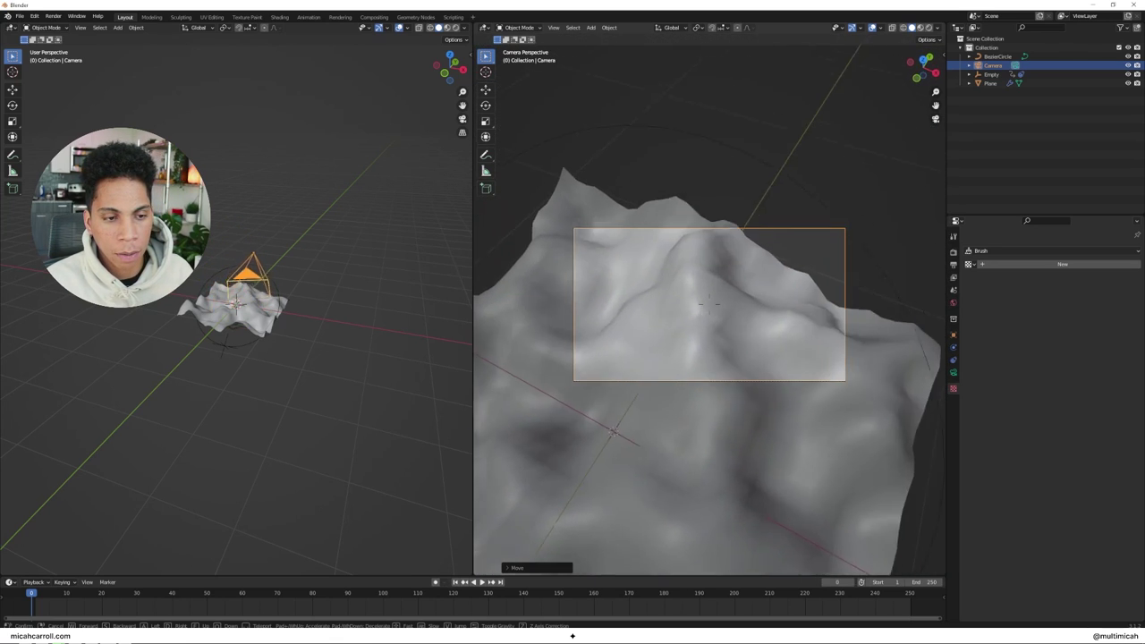
Refine the camera's distance and height in walk navigation until the frame is filled with waves seen at an angle, and keep that position.
{"action": "key", "text": "s"}
{"action": "key", "text": "a"}
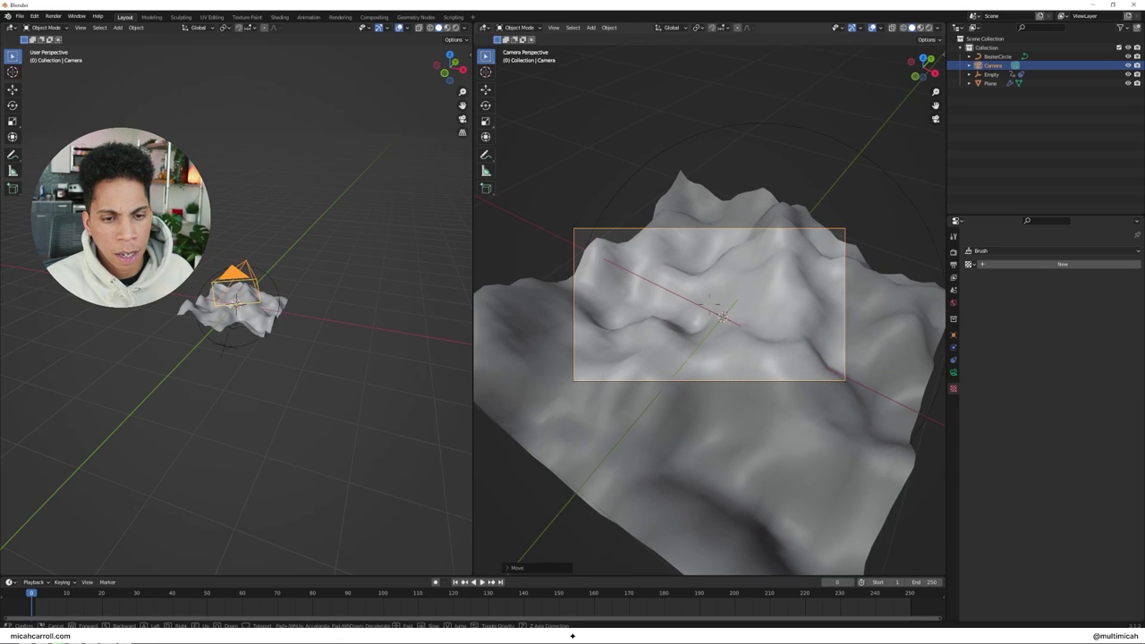
{"action": "key", "text": "q"}
{"action": "key", "text": "e"}
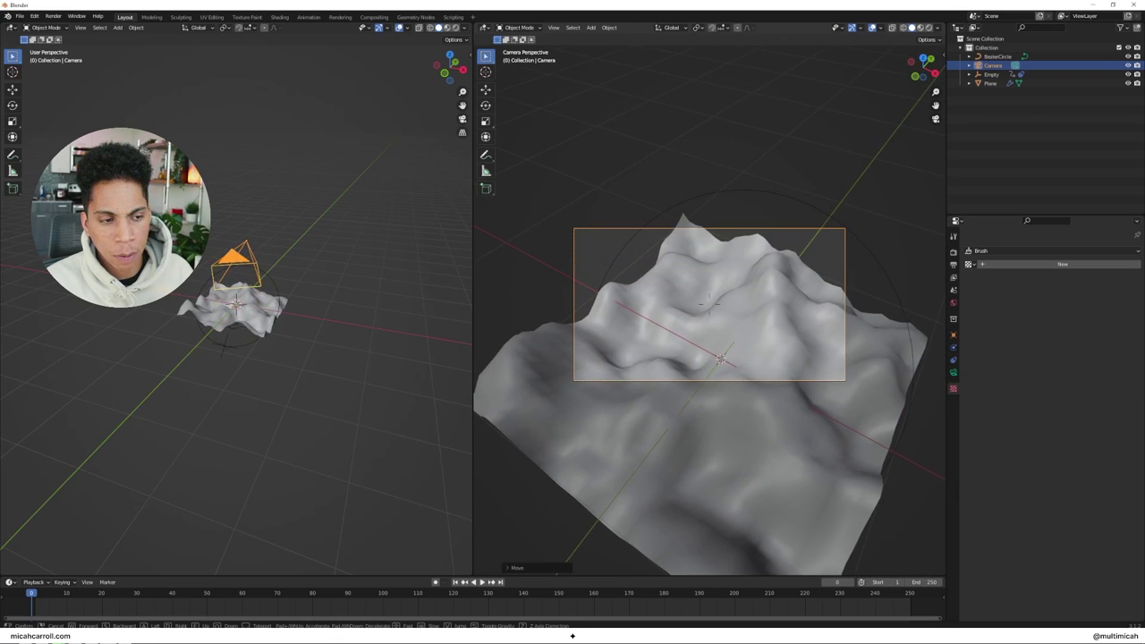
{"action": "key", "text": "q"}
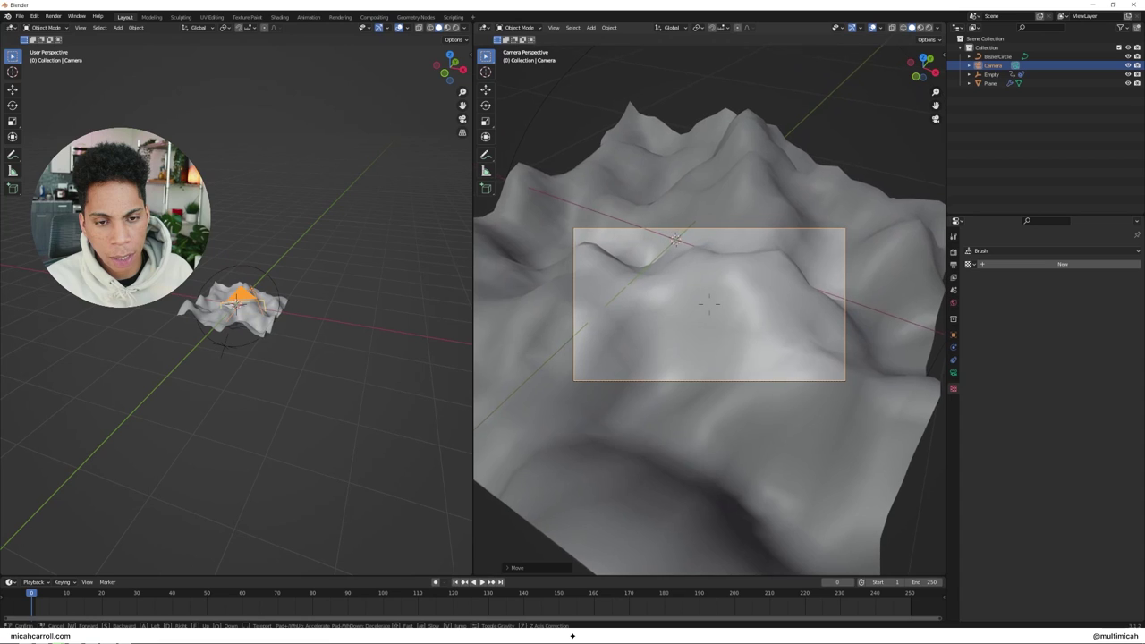
{"action": "key", "text": "e"}
{"action": "key", "text": "q"}
{"action": "key", "text": "w"}
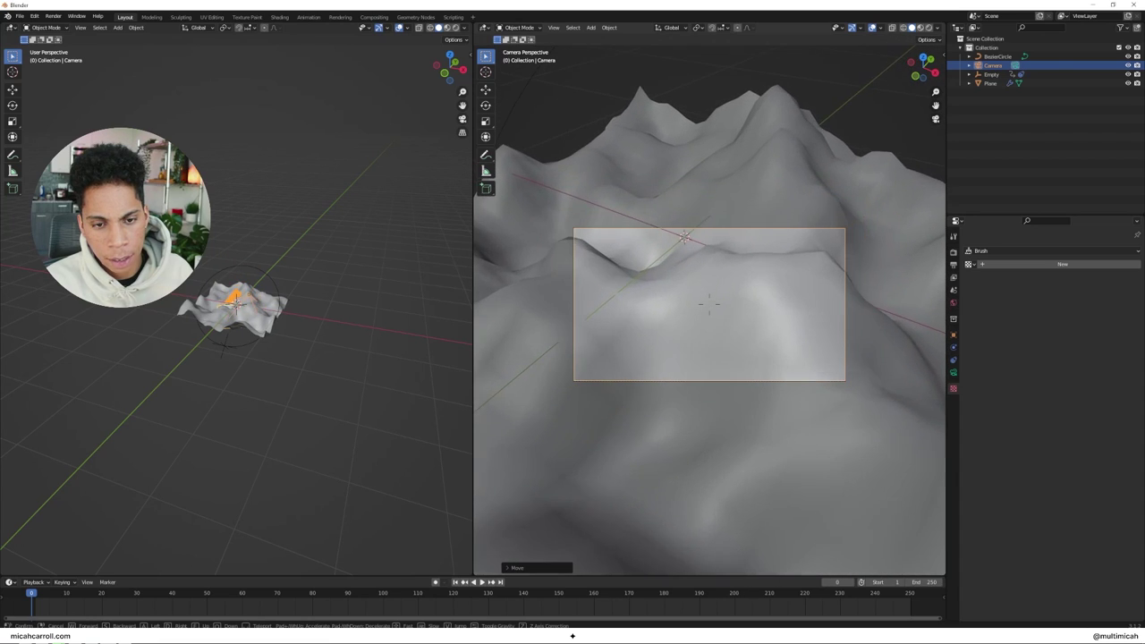
{"action": "key", "text": "s"}
{"action": "key", "text": "q"}
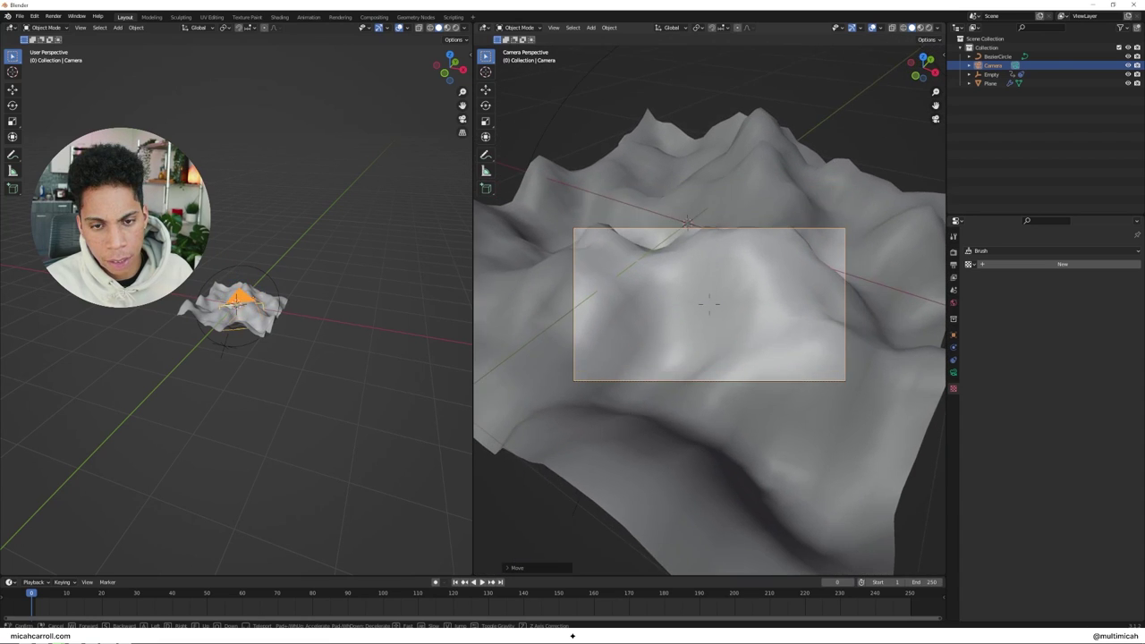
{"action": "key", "text": "e"}
{"action": "key", "text": "w"}
{"action": "key", "text": "q"}
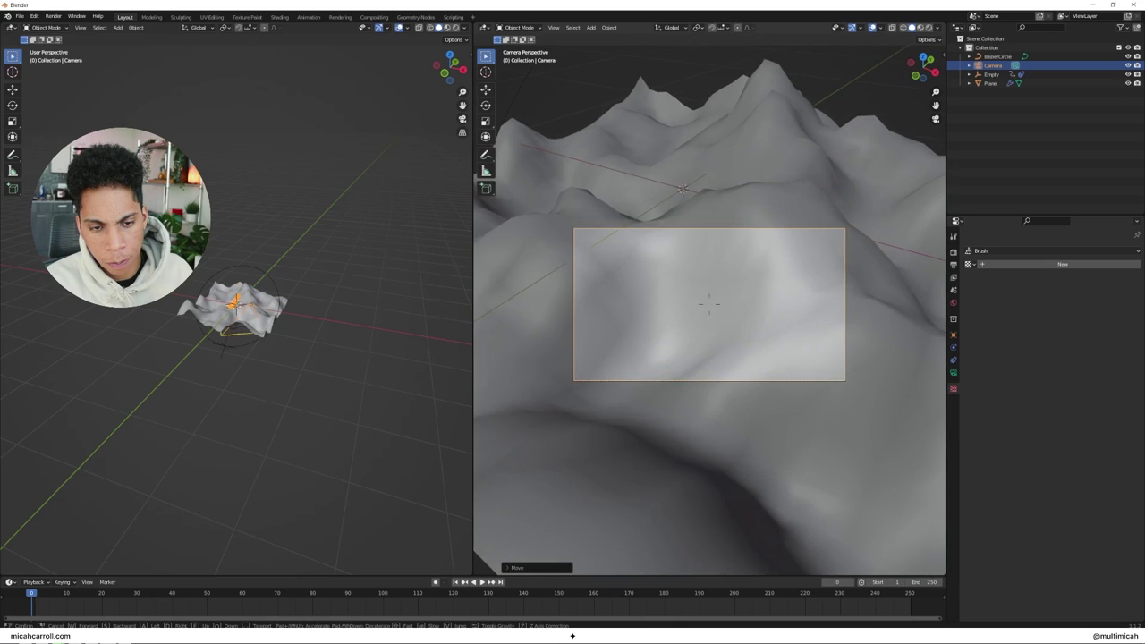
{"action": "key", "text": "e"}
{"action": "key", "text": "s"}
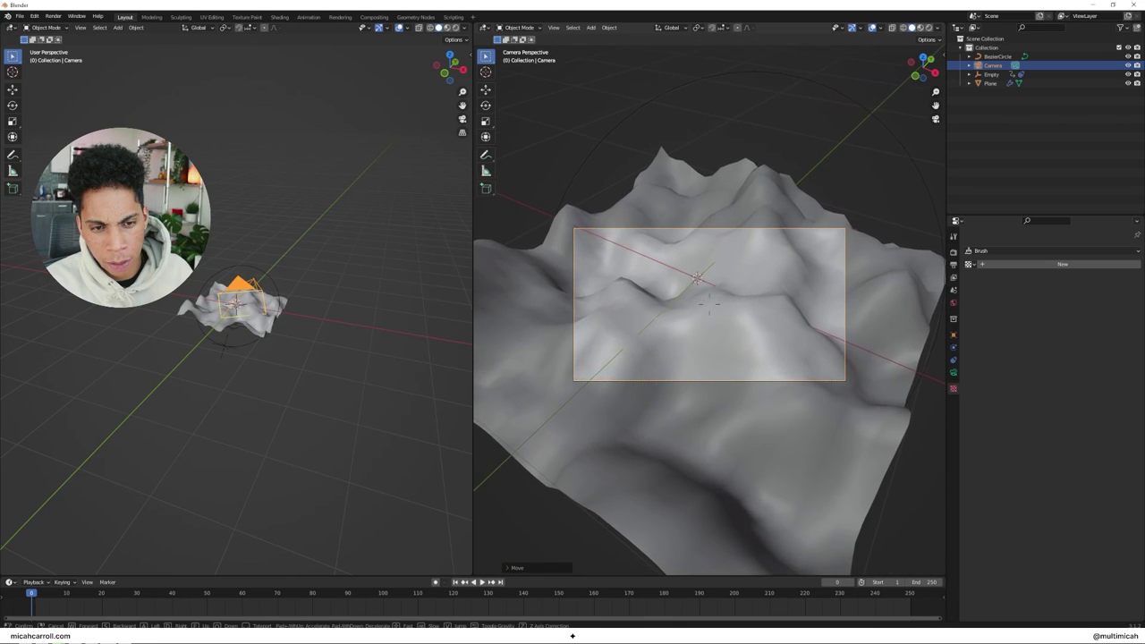
{"action": "left_click", "coordinate": [709, 307]}
Play the wave animation through the camera to check the framing with the camera deselected, and scrub to frame 56.
{"action": "key", "text": "space"}
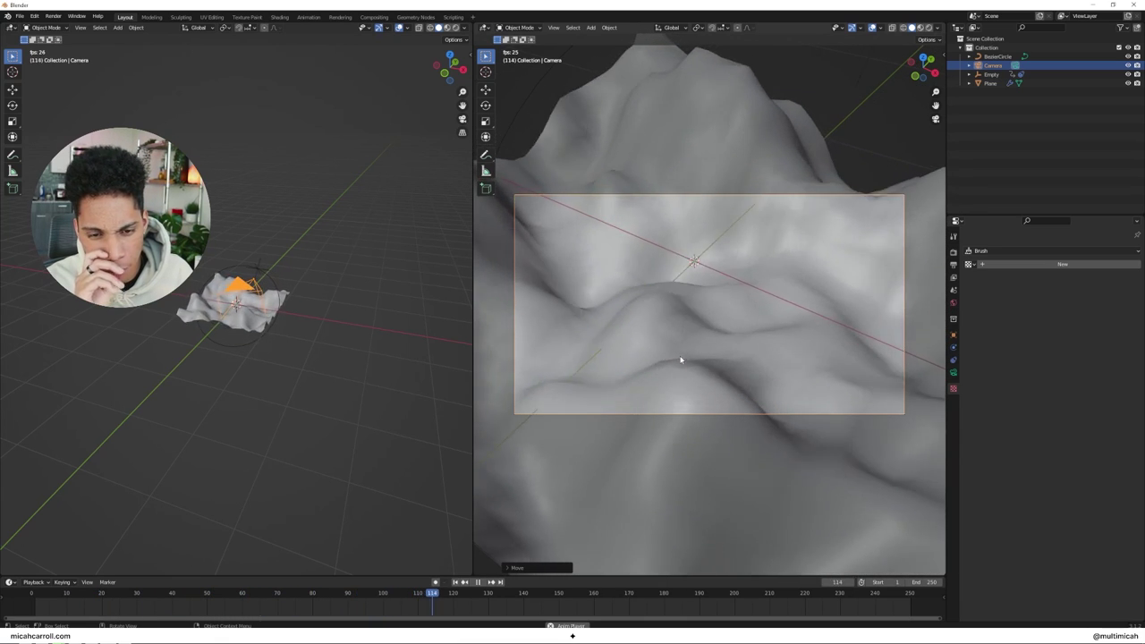
{"action": "key", "text": "space"}
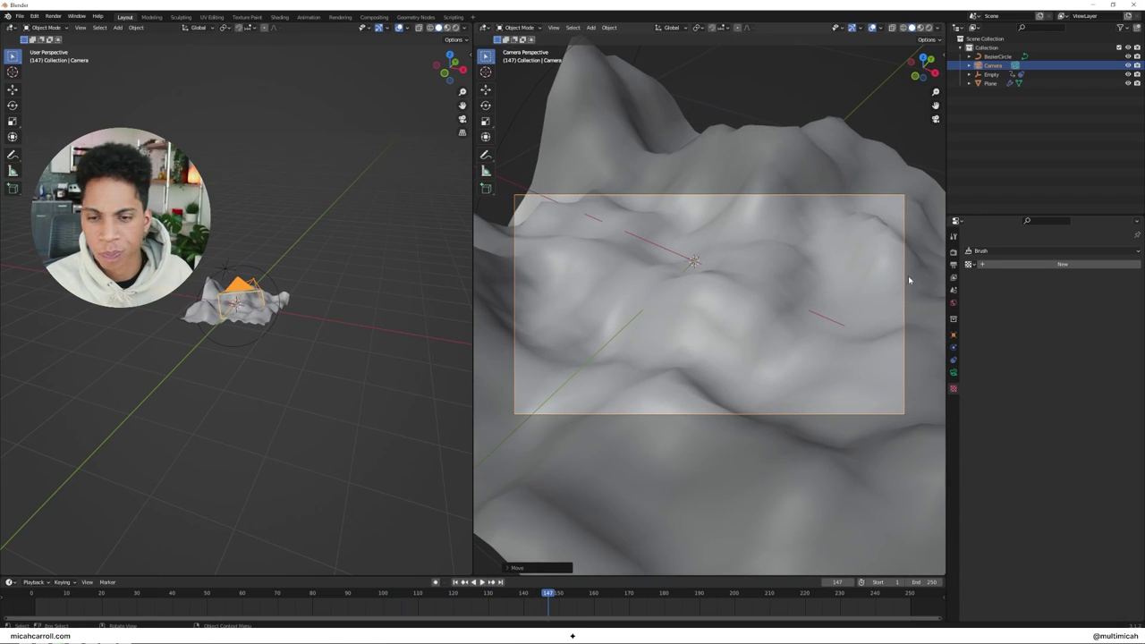
{"action": "left_click", "coordinate": [382, 344]}
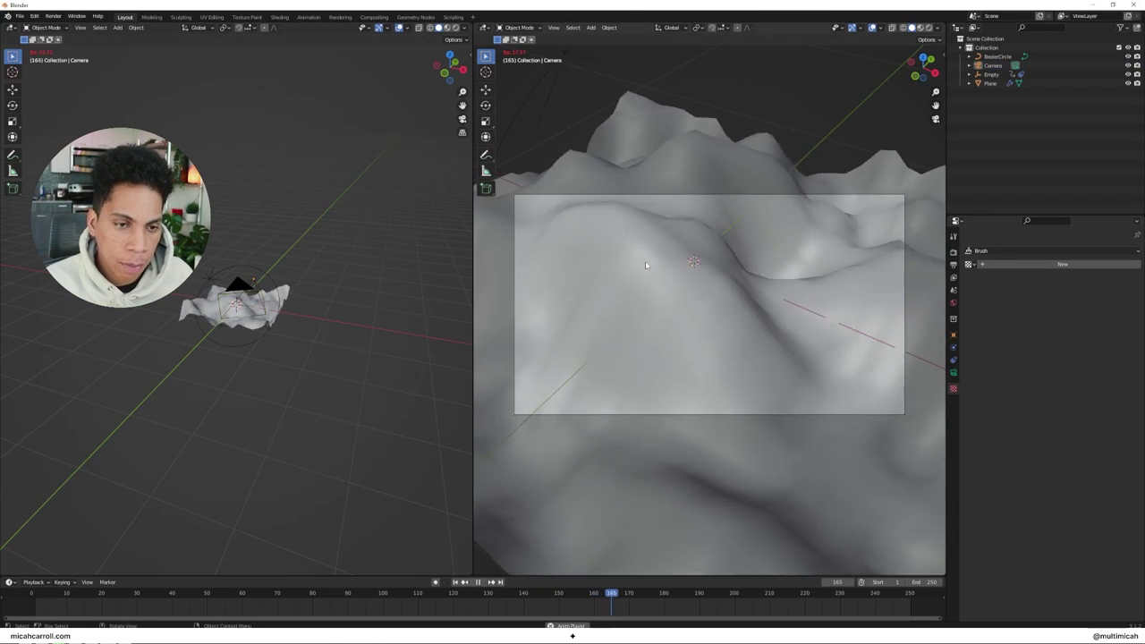
{"action": "key", "text": "space"}
{"action": "left_click_drag", "start_coordinate": [534, 594], "coordinate": [228, 596]}
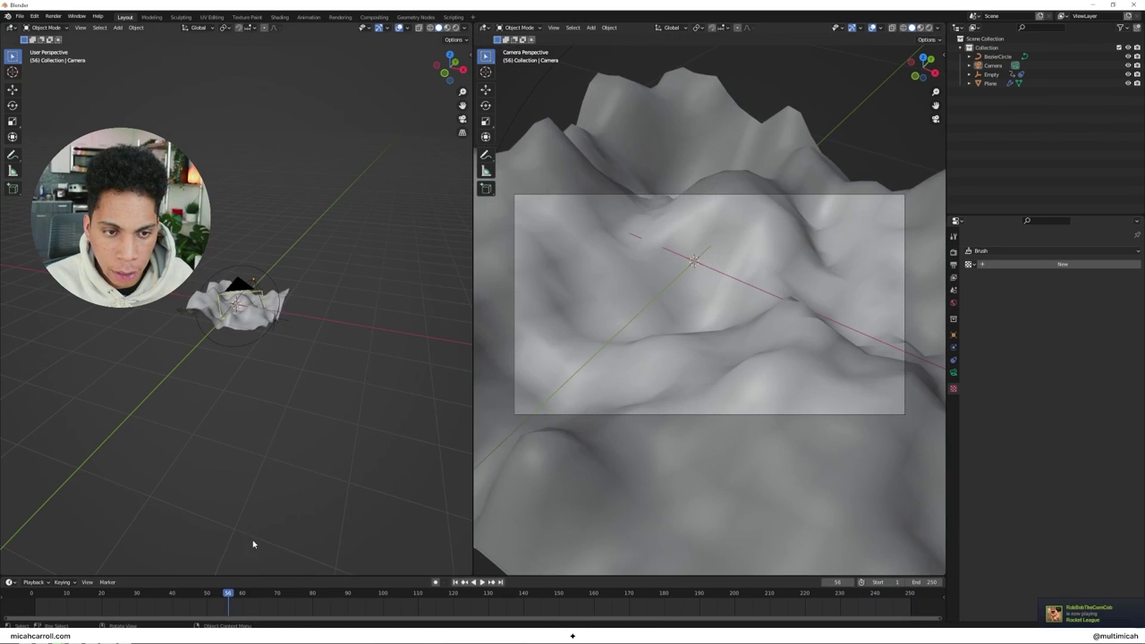
Re-enter the camera view and nudge the camera slightly in walk navigation to adjust the framing of the waves.
{"action": "key", "text": "grave"}
{"action": "left_click", "coordinate": [750, 224]}
{"action": "key", "text": "grave"}
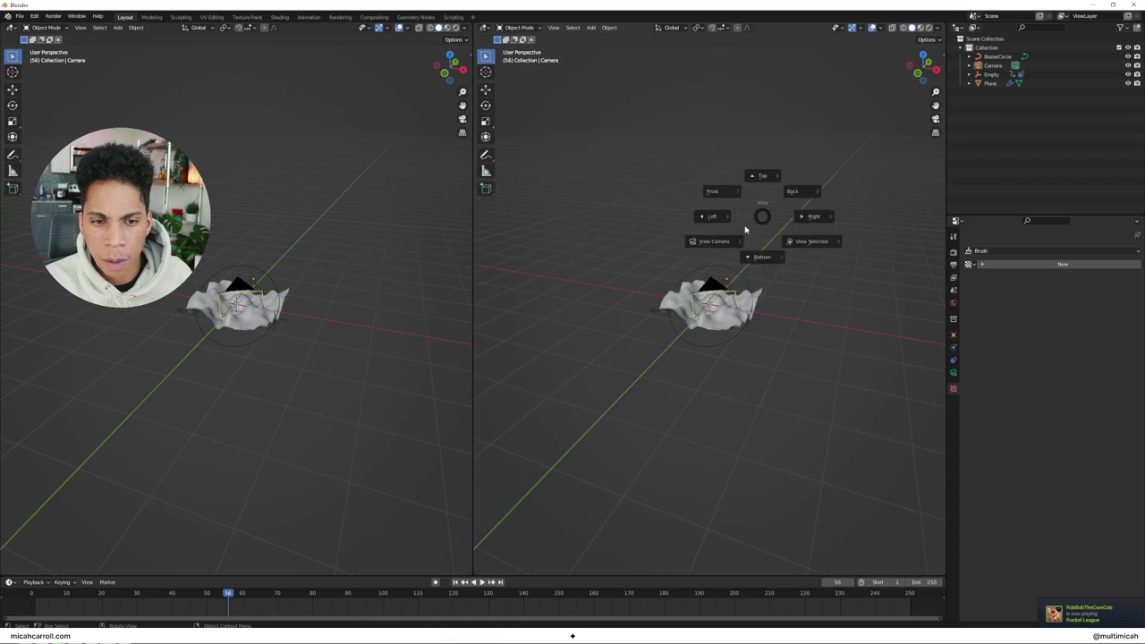
{"action": "left_click", "coordinate": [726, 235]}
{"action": "key", "text": "shift+grave"}
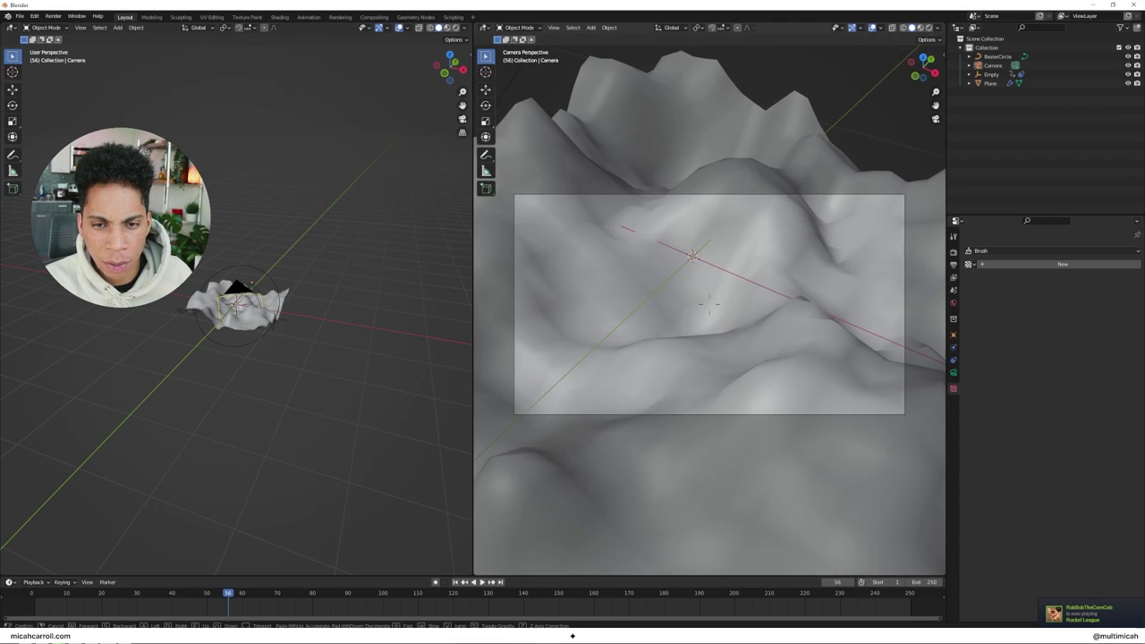
{"action": "left_click", "coordinate": [709, 304]}
Play the animation to check the adjusted camera framing and return to frame 0.
{"action": "key", "text": "space"}
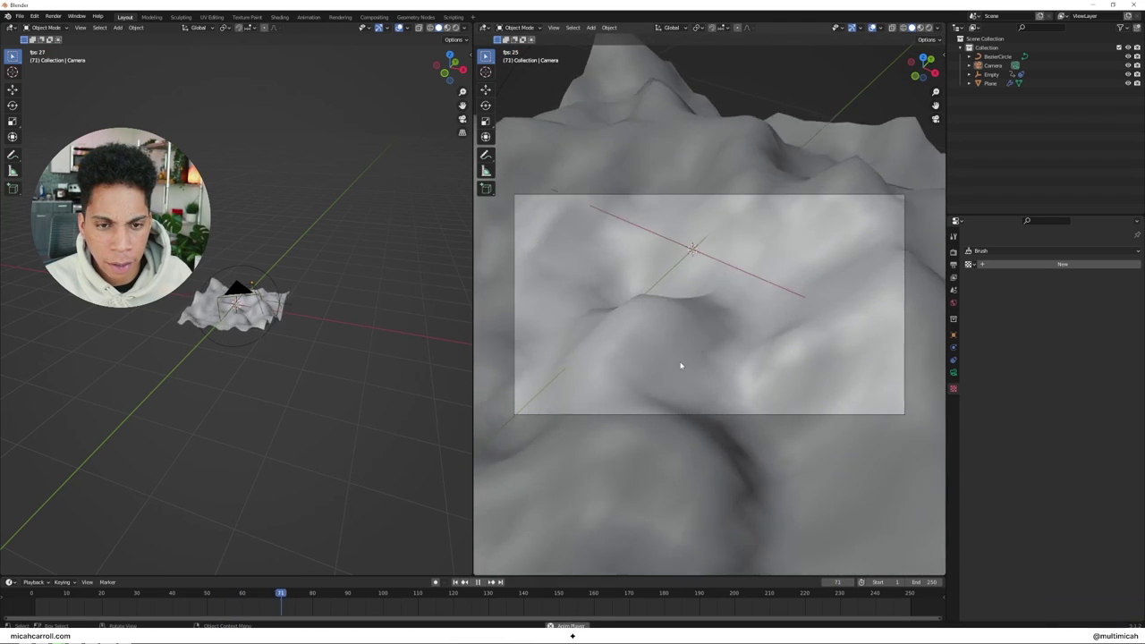
{"action": "key", "text": "space"}
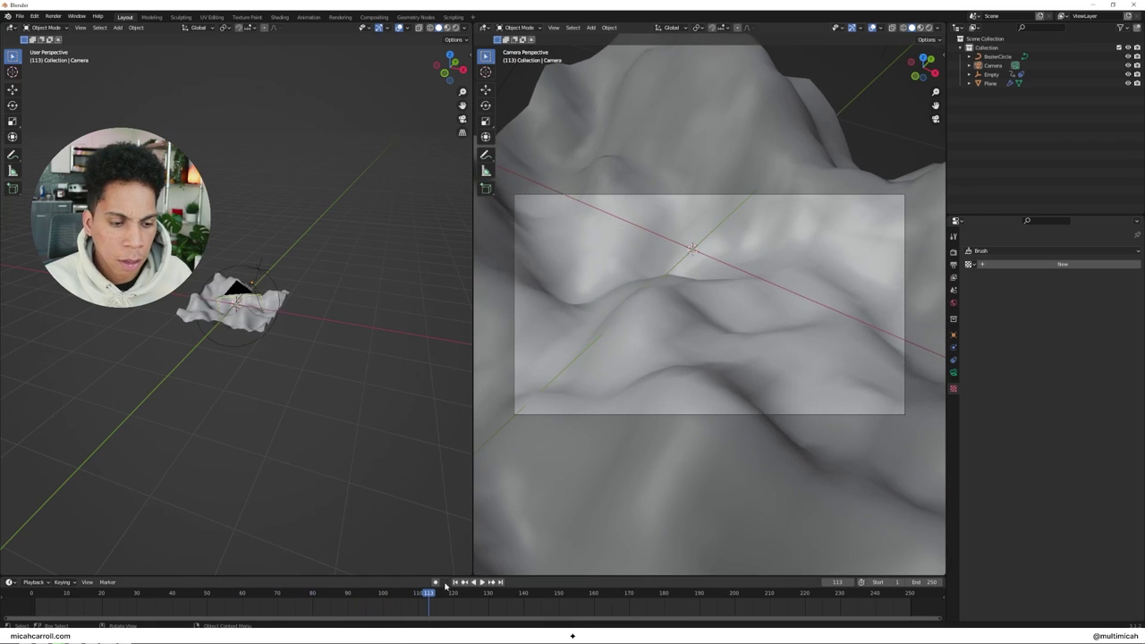
{"action": "left_click_drag", "start_coordinate": [403, 598], "coordinate": [7, 619]}
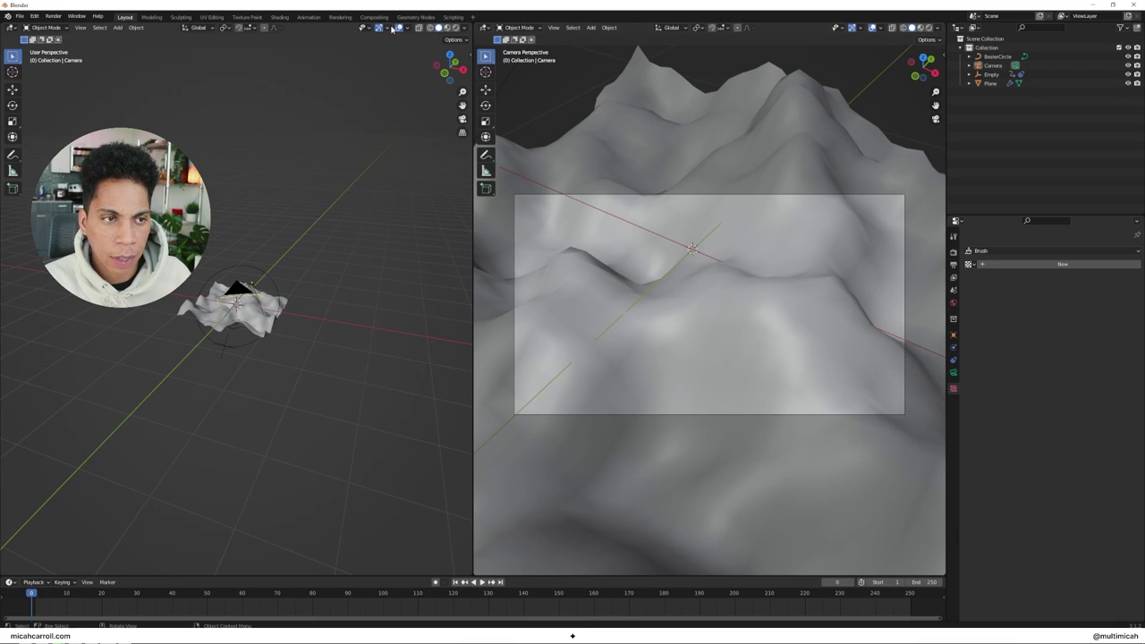
Switch to the Shading workspace and select the wavy plane.
{"action": "left_click", "coordinate": [279, 17]}
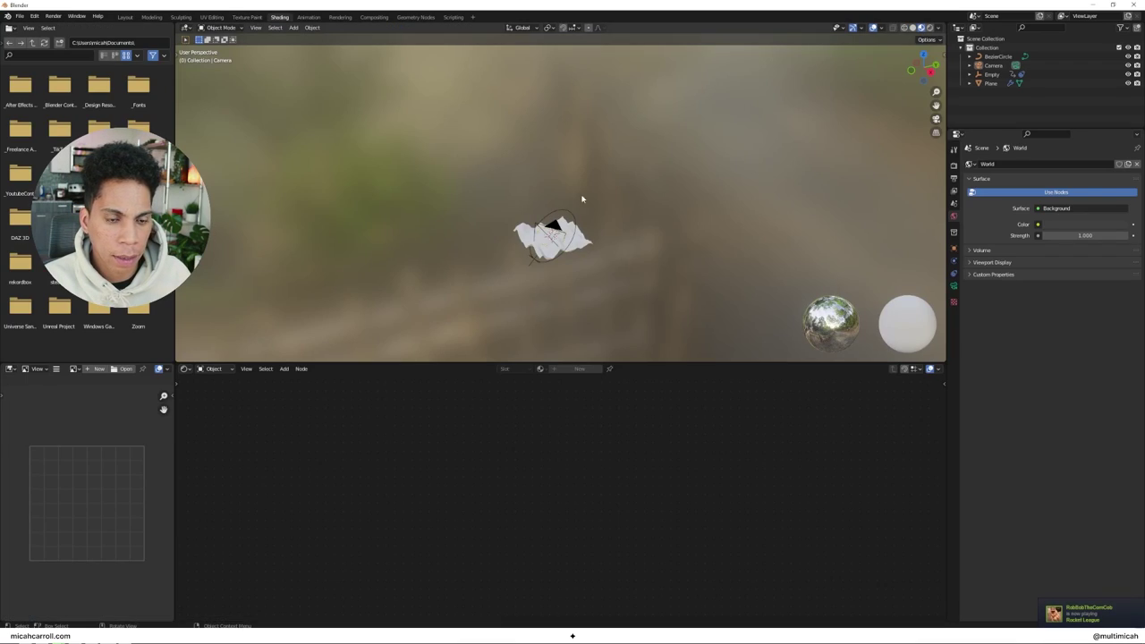
{"action": "scroll", "coordinate": [604, 215], "scroll_direction": "up", "scroll_amount": 5}
{"action": "middle_click_drag", "start_coordinate": [627, 299], "coordinate": [628, 187], "text": "shift"}
{"action": "scroll", "coordinate": [628, 188], "scroll_direction": "up", "scroll_amount": 2}
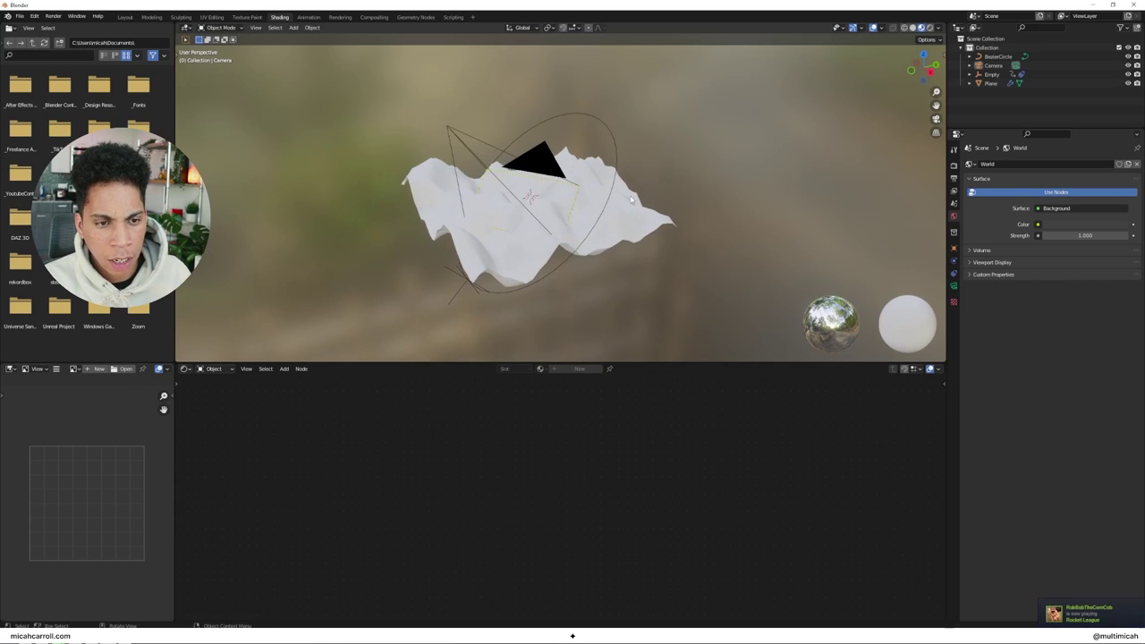
{"action": "left_click", "coordinate": [653, 215]}
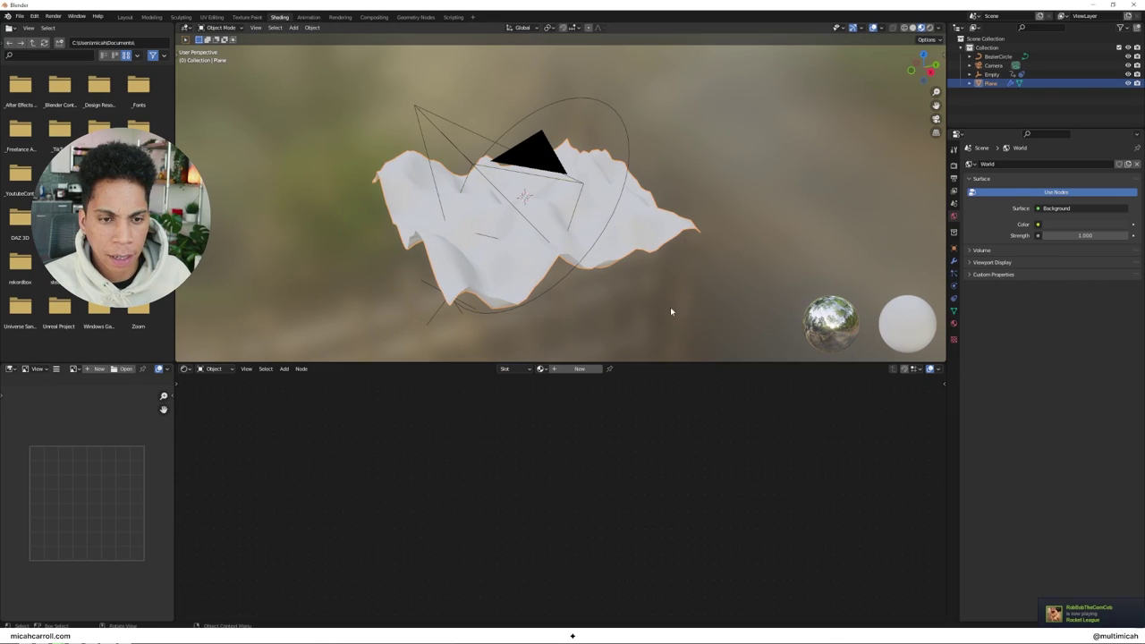
Create a new material for the plane and enlarge the shader editor to show its nodes.
{"action": "left_click", "coordinate": [583, 369]}
{"action": "scroll", "coordinate": [654, 593], "scroll_direction": "down", "scroll_amount": 1}
{"action": "middle_click_drag", "start_coordinate": [626, 593], "coordinate": [616, 514]}
{"action": "left_click_drag", "start_coordinate": [641, 363], "coordinate": [655, 251]}
{"action": "scroll", "coordinate": [634, 361], "scroll_direction": "up", "scroll_amount": 2}
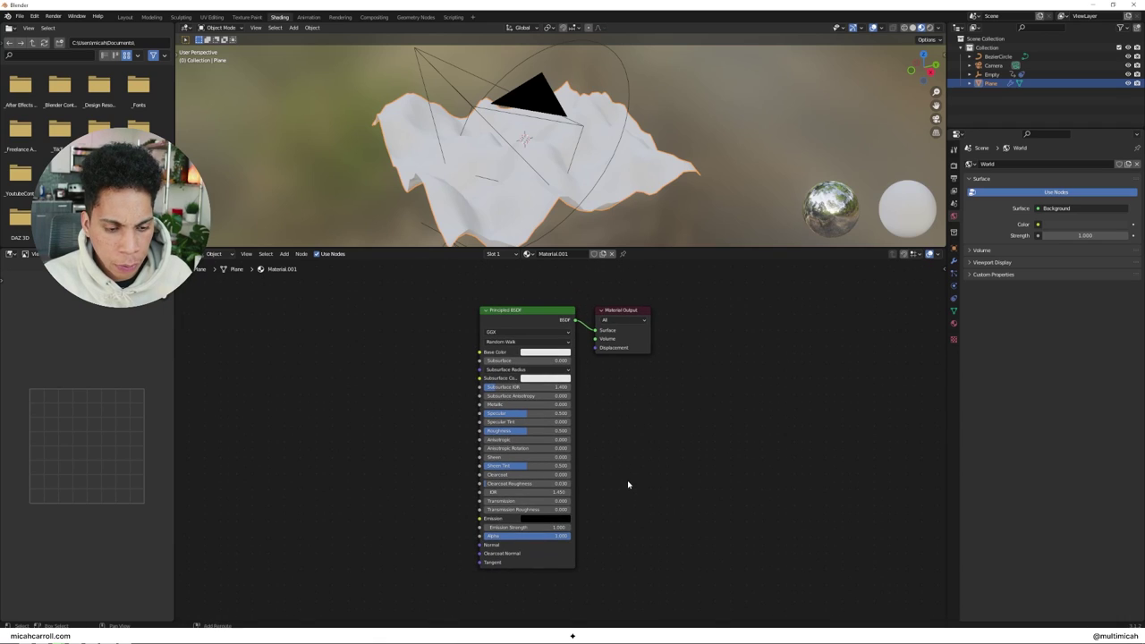
Add a Displacement node and link its output to the Displacement input of the Material Output.
{"action": "key", "text": "shift+a"}
{"action": "key", "text": "Return"}
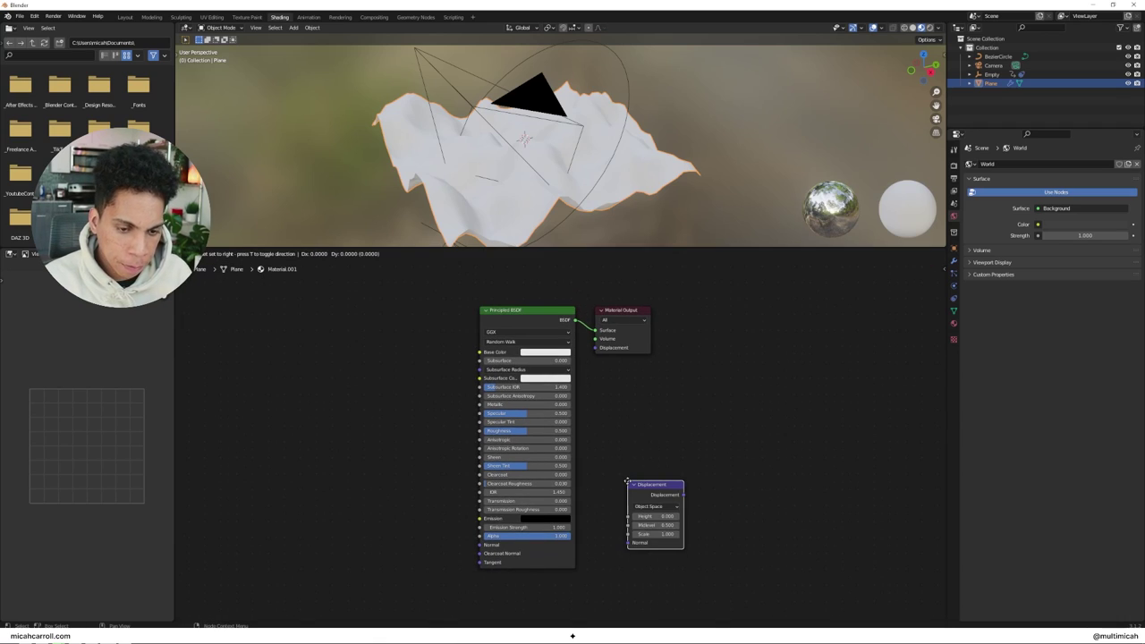
{"action": "middle_click_drag", "start_coordinate": [602, 501], "coordinate": [700, 474]}
Add a Noise Texture before the Displacement node and link its Color output to Height.
{"action": "left_click", "coordinate": [516, 508]}
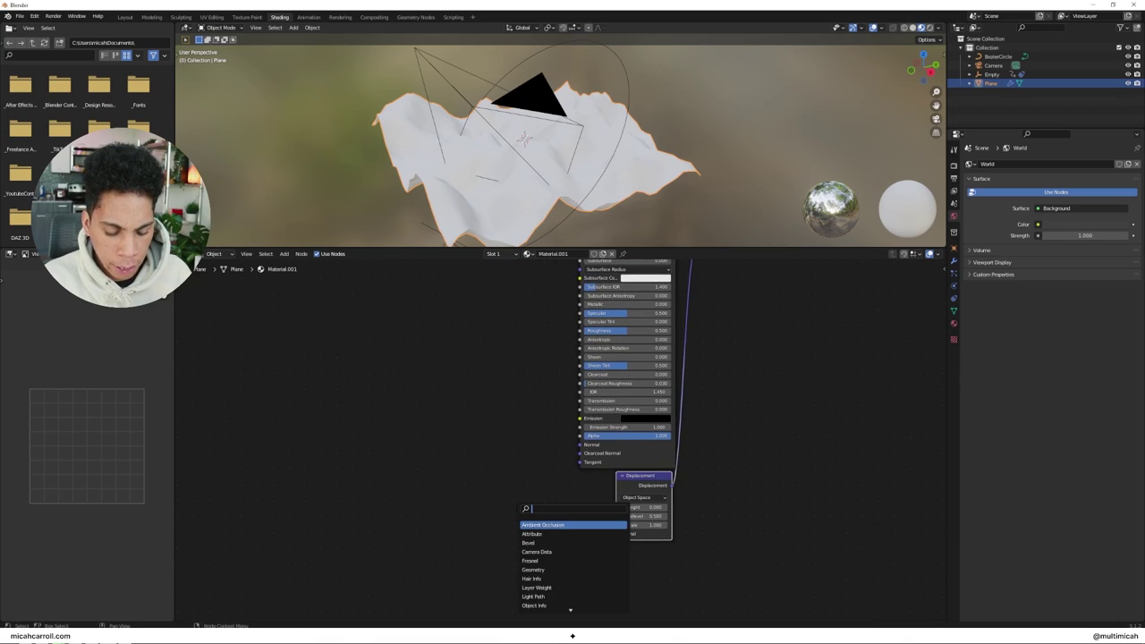
{"action": "key", "text": "Return"}
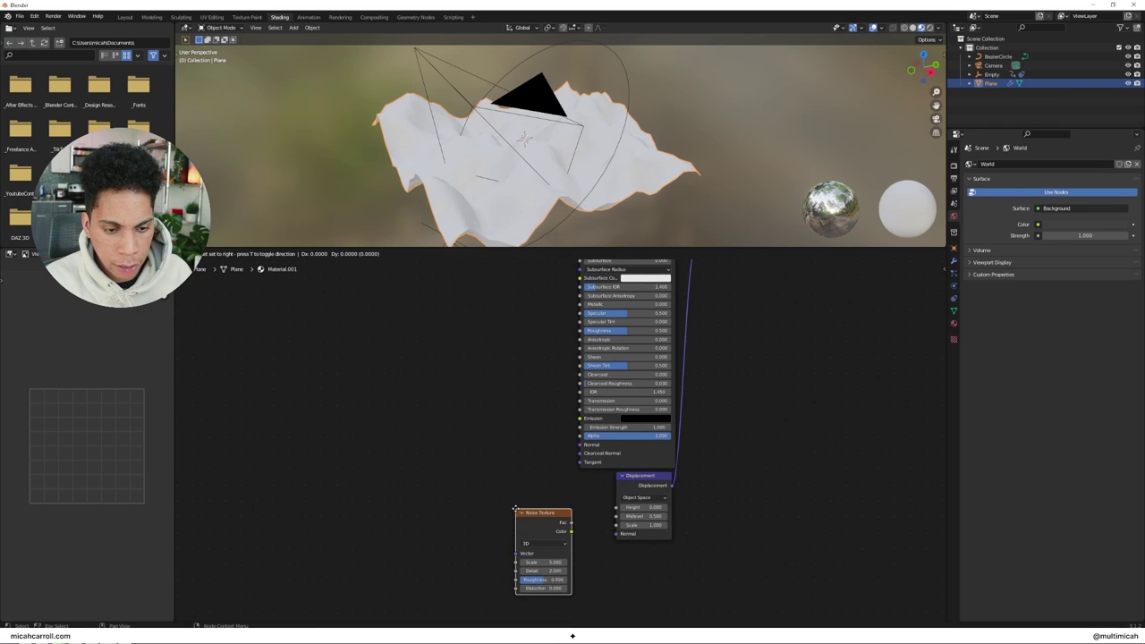
{"action": "left_click", "coordinate": [568, 511]}
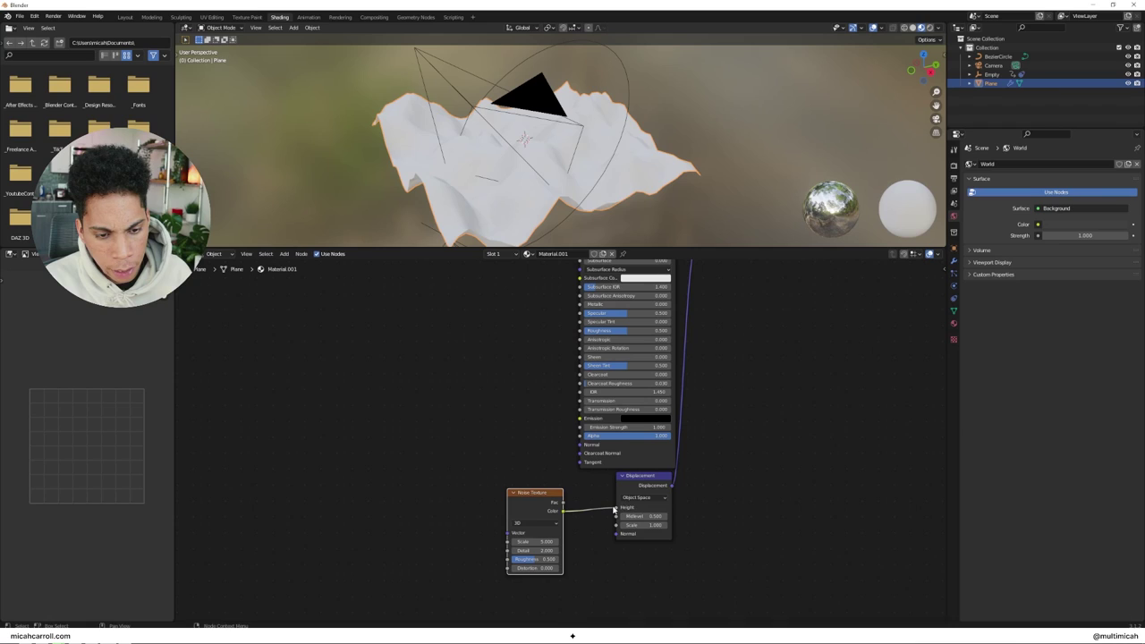
Add a Separate XYZ node before the Noise Texture and link its Y output to the texture's Vector input.
{"action": "scroll", "coordinate": [457, 527], "scroll_direction": "up", "scroll_amount": 3}
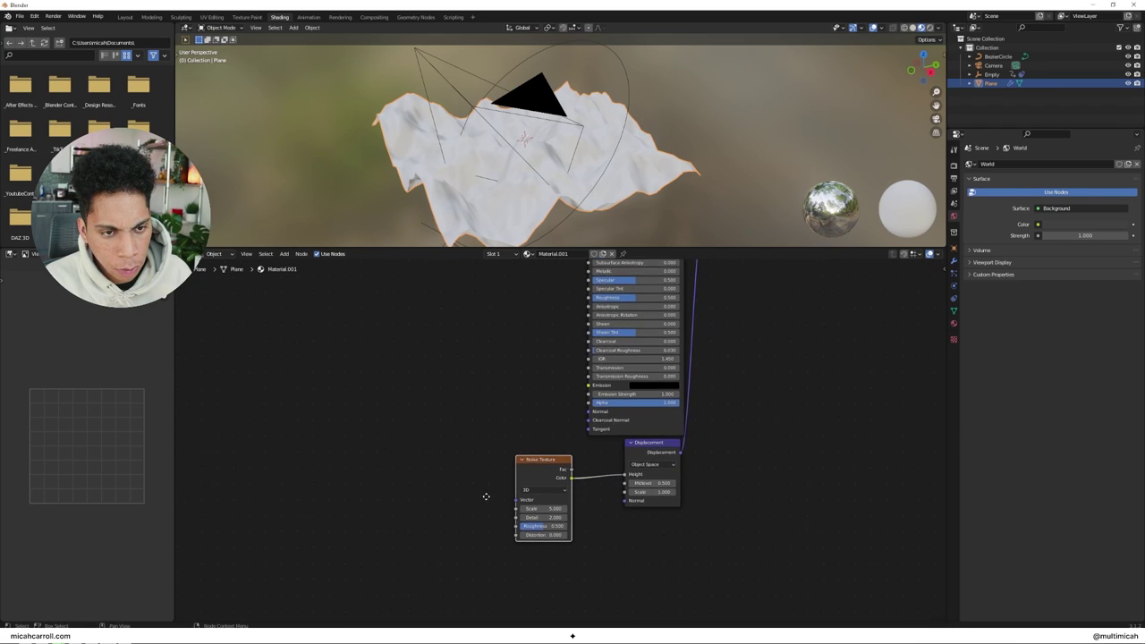
{"action": "middle_click_drag", "start_coordinate": [490, 503], "coordinate": [503, 439]}
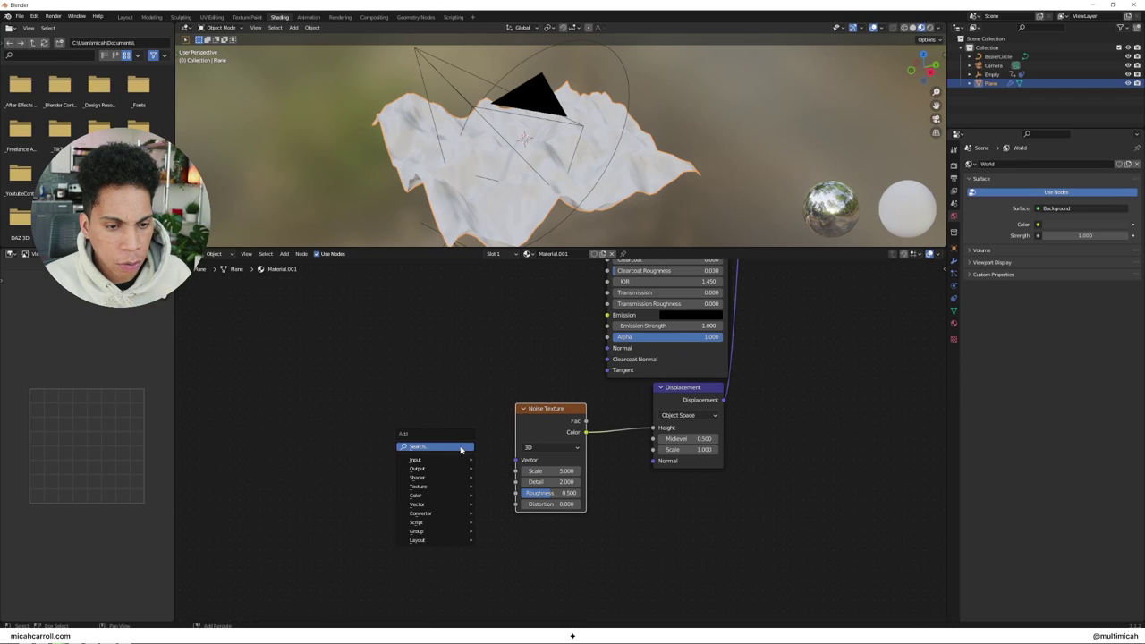
{"action": "left_click", "coordinate": [461, 448]}
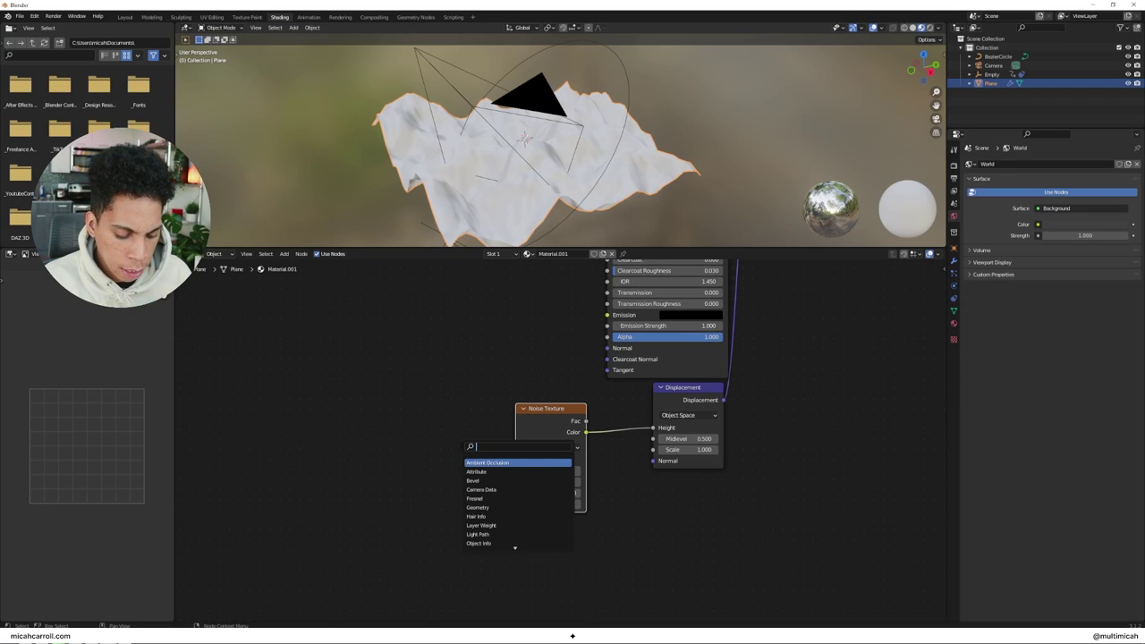
{"action": "type", "text": "sep"}
{"action": "key", "text": "Down"}
{"action": "key", "text": "Return"}
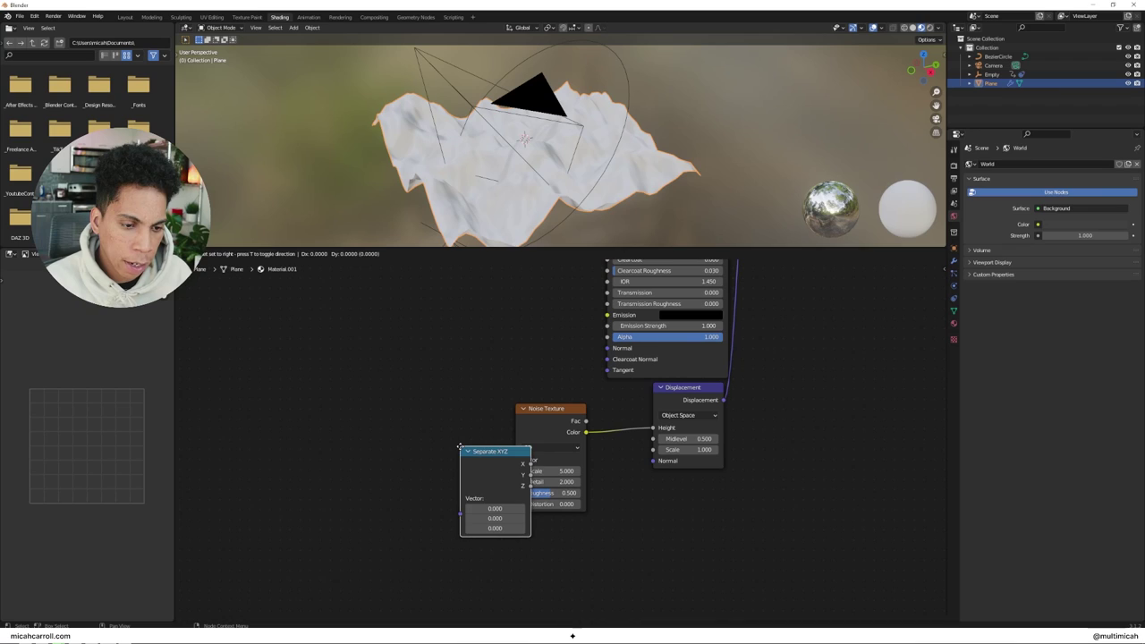
{"action": "left_click", "coordinate": [427, 425]}
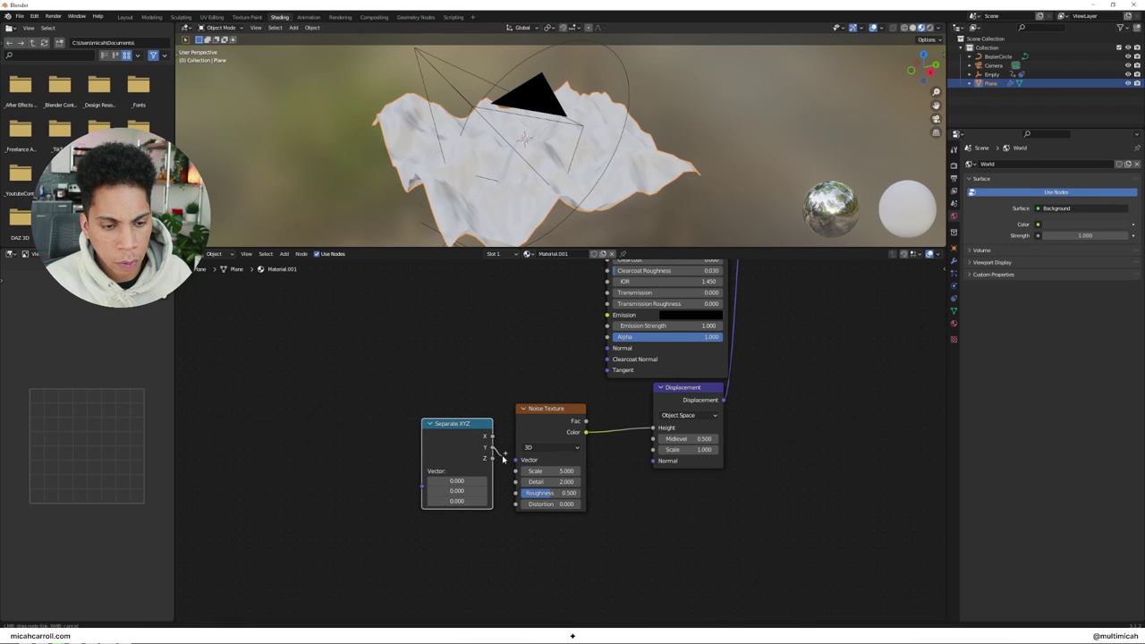
{"action": "left_click_drag", "start_coordinate": [504, 458], "coordinate": [516, 460]}
{"action": "scroll", "coordinate": [365, 362], "scroll_direction": "down", "scroll_amount": 1}
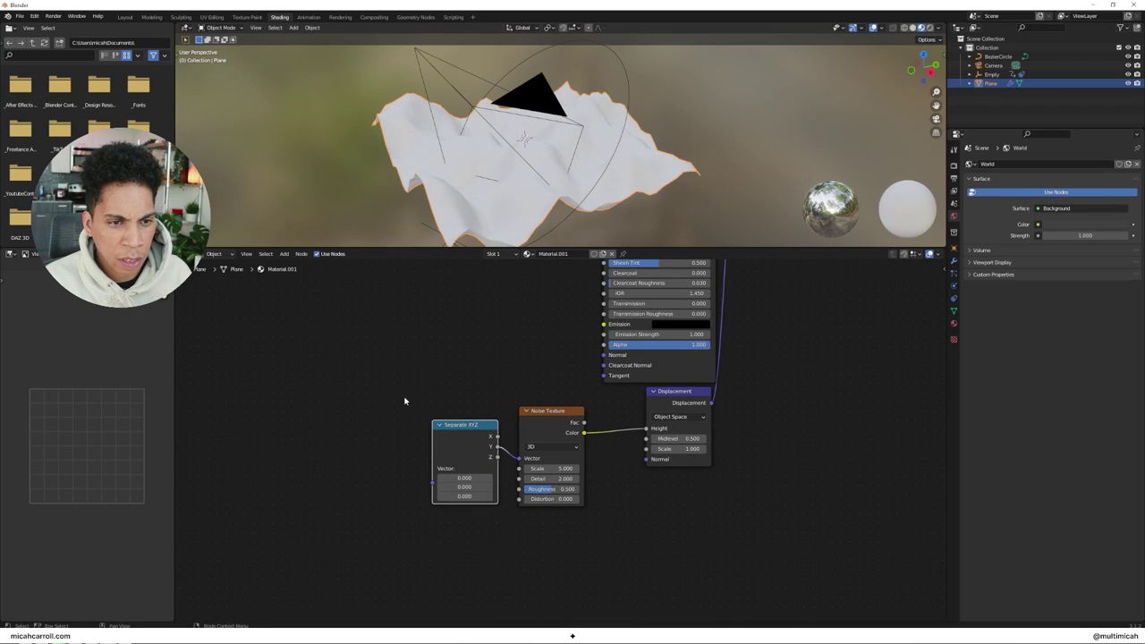
Add Texture Coordinate and Mapping nodes before the Separate XYZ node and delete the Image Texture node created with them.
{"action": "middle_click_drag", "start_coordinate": [406, 400], "coordinate": [439, 406]}
{"action": "scroll", "coordinate": [567, 117], "scroll_direction": "up", "scroll_amount": 3}
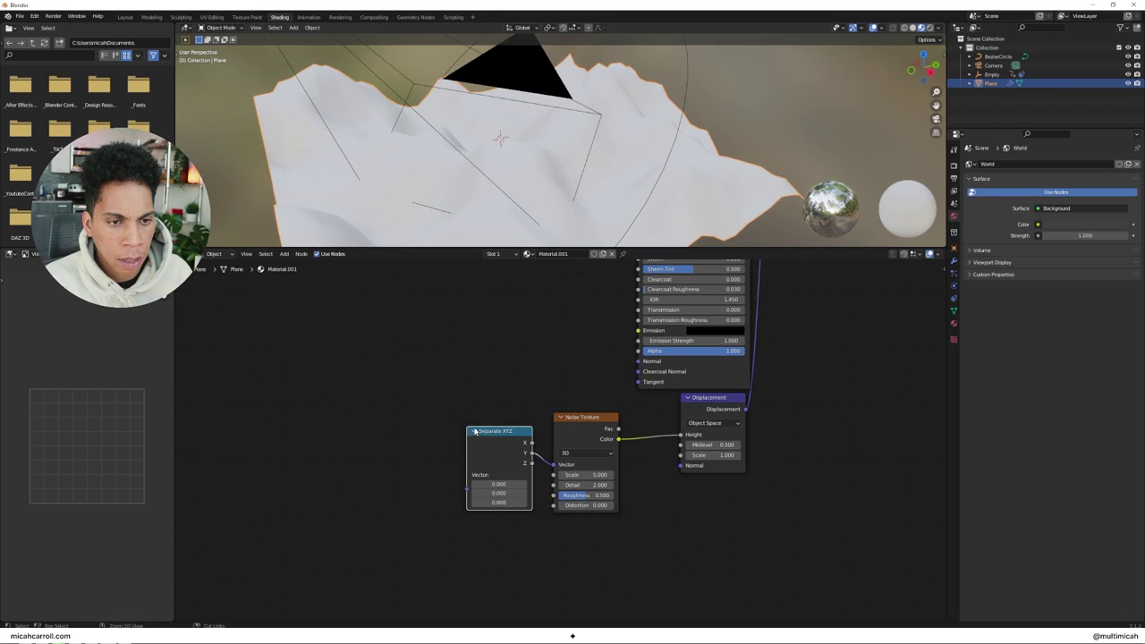
{"action": "key", "text": "ctrl+t"}
{"action": "scroll", "coordinate": [442, 399], "scroll_direction": "down", "scroll_amount": 1}
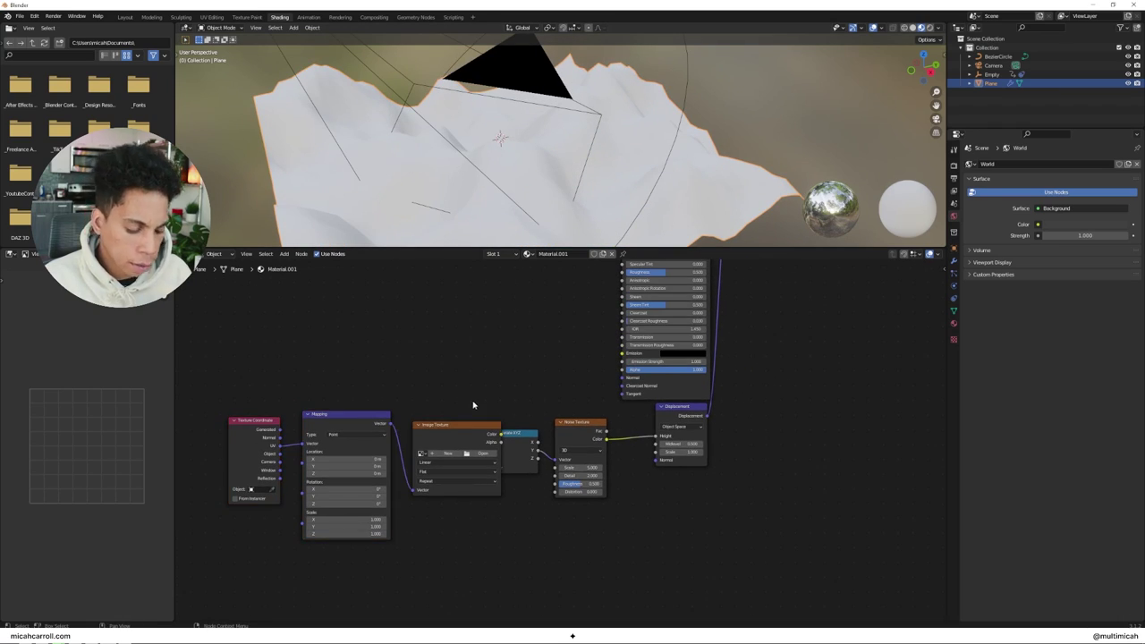
{"action": "key", "text": "x"}
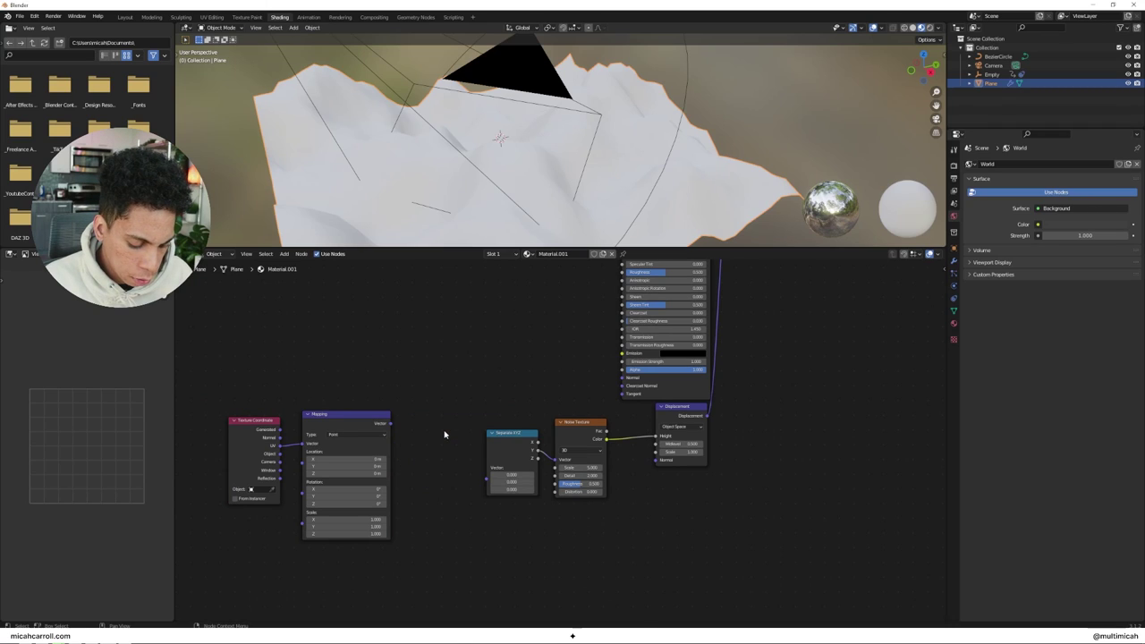
Look up the node-related add-ons in the preferences by searching for "node", and close the preferences.
{"action": "left_click", "coordinate": [36, 16]}
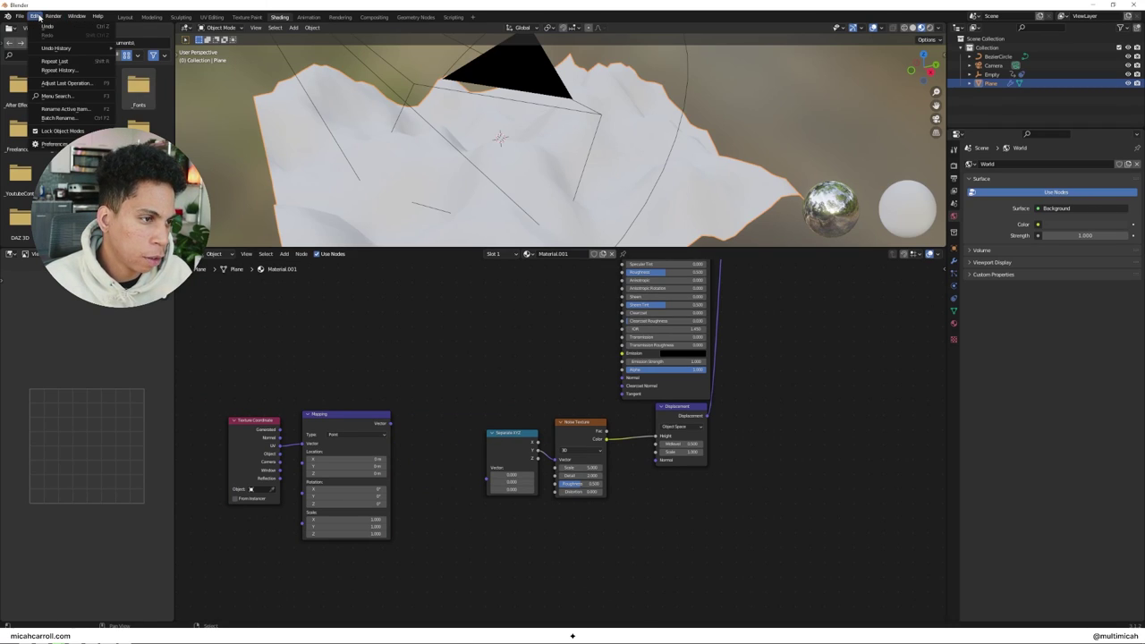
{"action": "left_click", "coordinate": [54, 144]}
{"action": "left_click", "coordinate": [30, 113]}
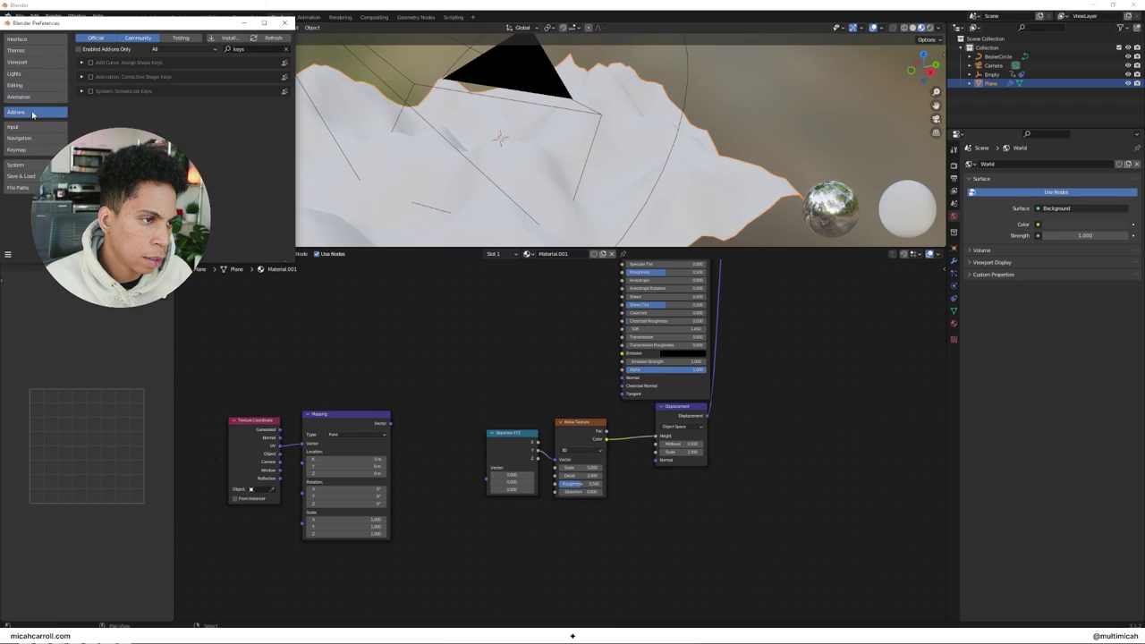
{"action": "type", "text": "node"}
{"action": "left_click", "coordinate": [286, 23]}
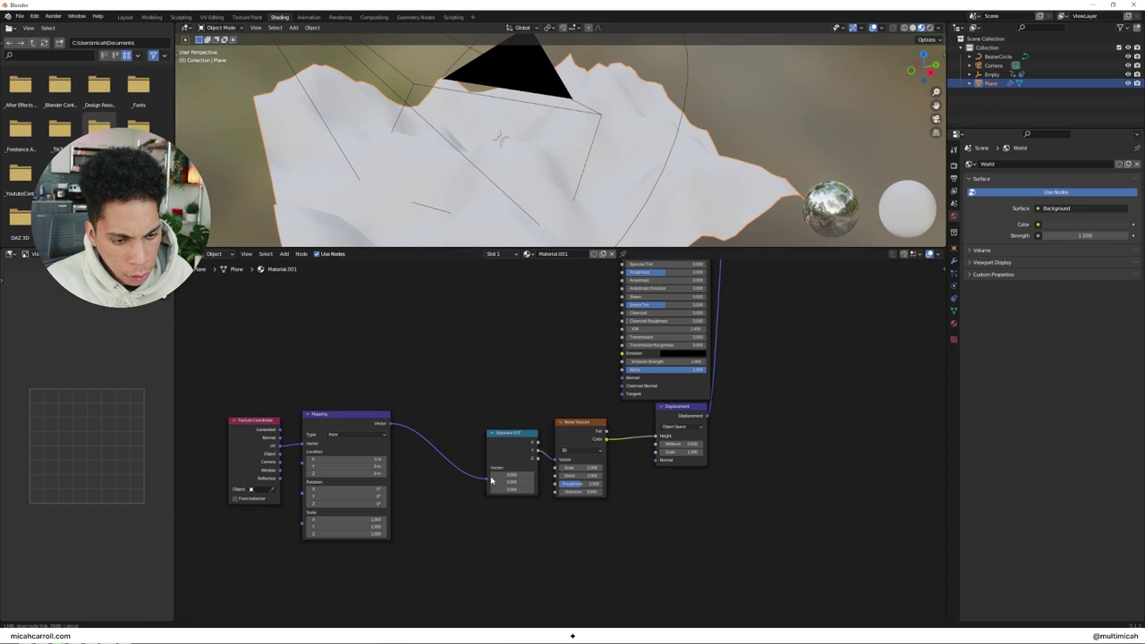
Link the Mapping node's Vector output to Separate XYZ and feed the Mapping node with the Object texture coordinates.
{"action": "left_click_drag", "start_coordinate": [490, 481], "coordinate": [490, 481]}
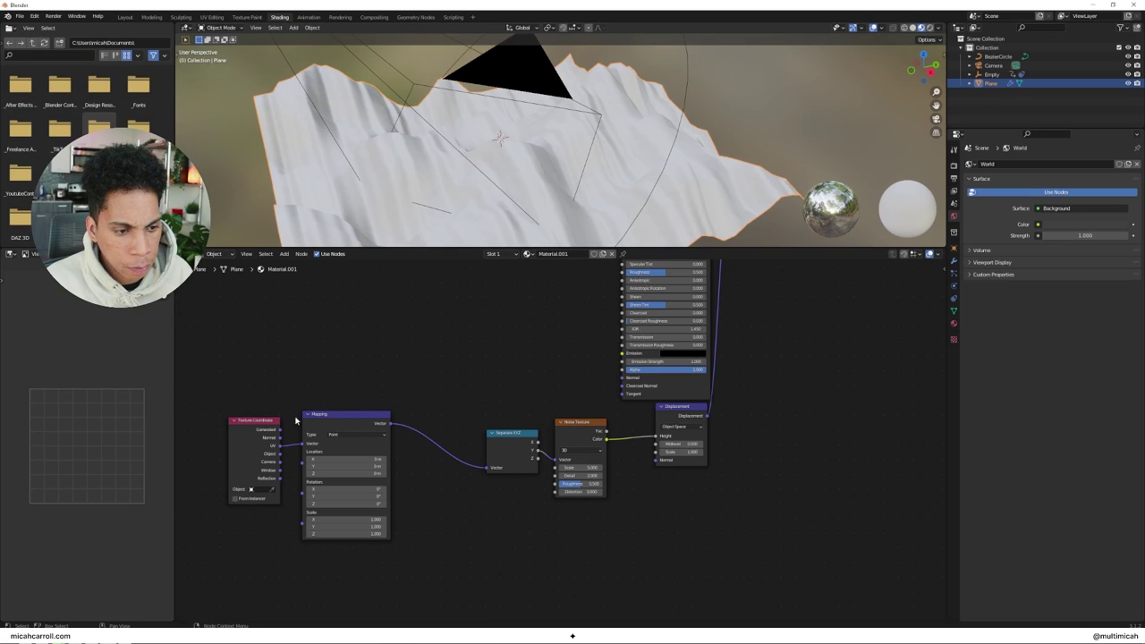
{"action": "left_click_drag", "start_coordinate": [302, 445], "coordinate": [305, 443]}
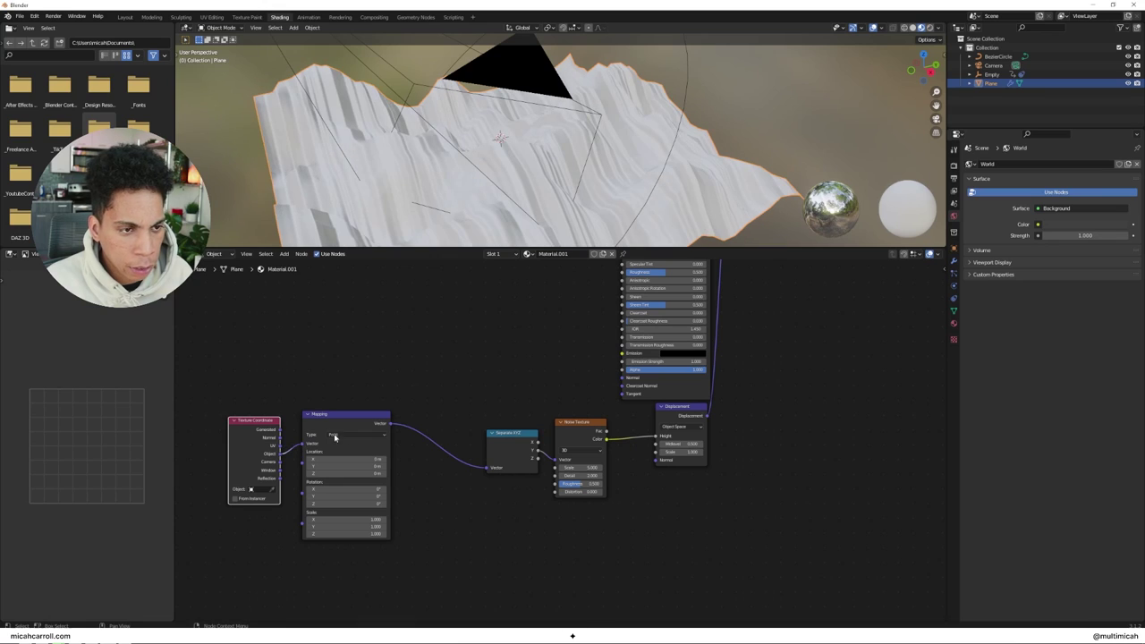
{"action": "key", "text": "space"}
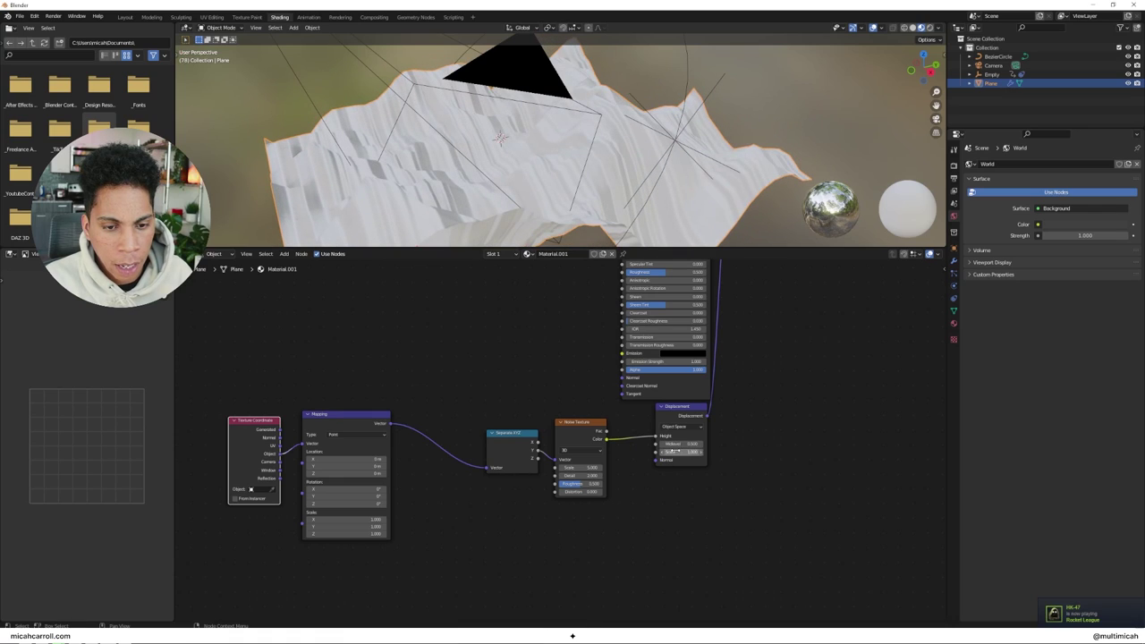
Set the Noise Texture's Scale to 7 and its Detail to 2.
{"action": "left_click_drag", "start_coordinate": [672, 452], "coordinate": [679, 459]}
{"action": "type", "text": "2"}
{"action": "key", "text": "Return"}
{"action": "mouse_move", "coordinate": [582, 468]}
{"action": "left_mouse_down"}
{"action": "mouse_move", "coordinate": [608, 468]}
{"action": "mouse_move", "coordinate": [587, 475]}
{"action": "left_mouse_up"}
{"action": "right_click", "coordinate": [582, 468]}
{"action": "left_click", "coordinate": [582, 467]}
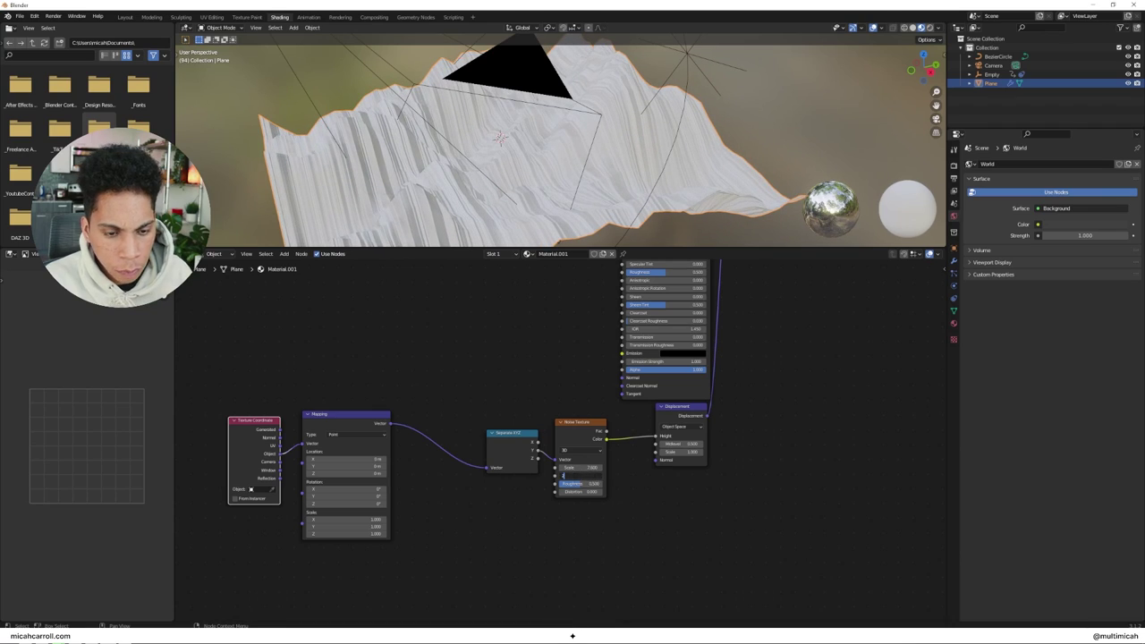
{"action": "key", "text": "Return"}
{"action": "left_click", "coordinate": [572, 468]}
{"action": "type", "text": "7"}
{"action": "key", "text": "Return"}
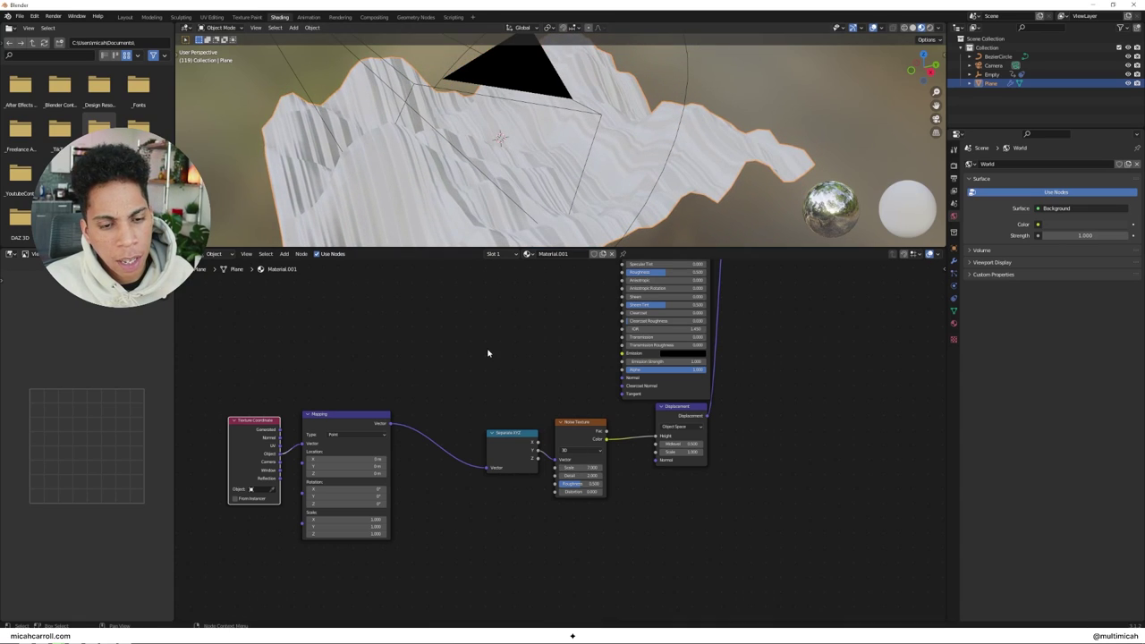
Move the Mapping and Texture Coordinate nodes closer to the Separate XYZ node to tidy up the node chain.
{"action": "scroll", "coordinate": [487, 353], "scroll_direction": "down", "scroll_amount": 1}
{"action": "left_click_drag", "start_coordinate": [515, 446], "coordinate": [523, 446]}
{"action": "left_click_drag", "start_coordinate": [396, 420], "coordinate": [476, 427]}
{"action": "left_click_drag", "start_coordinate": [286, 424], "coordinate": [375, 426]}
{"action": "middle_click_drag", "start_coordinate": [491, 312], "coordinate": [439, 403]}
{"action": "scroll", "coordinate": [447, 419], "scroll_direction": "up", "scroll_amount": 1}
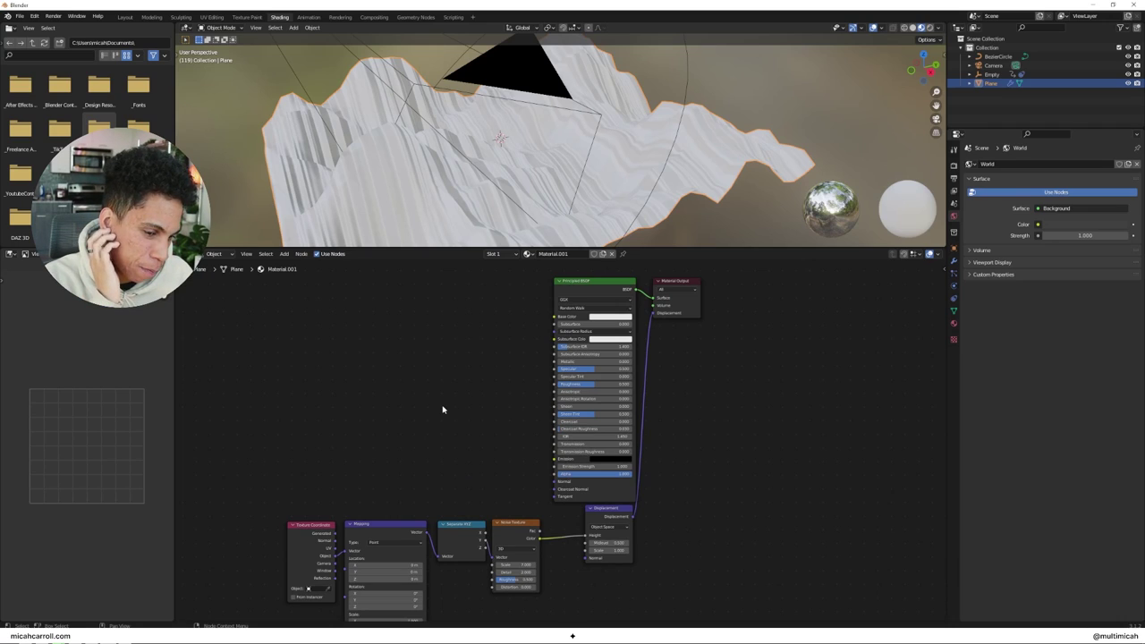
{"action": "left_click", "coordinate": [511, 528]}
{"action": "left_click", "coordinate": [486, 444]}
{"action": "key", "text": "shift+a"}
{"action": "left_click", "coordinate": [470, 375]}
{"action": "key", "text": "Escape"}
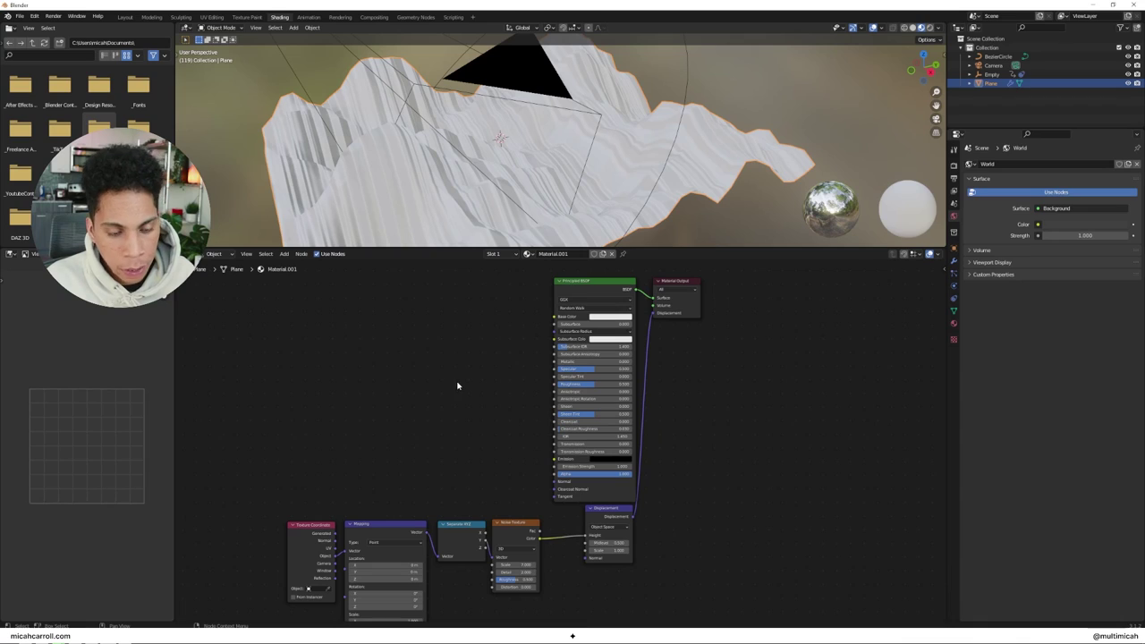
Add a Bump node and link its Normal output to the Normal input of the Principled BSDF.
{"action": "key", "text": "shift+a"}
{"action": "left_click", "coordinate": [422, 427]}
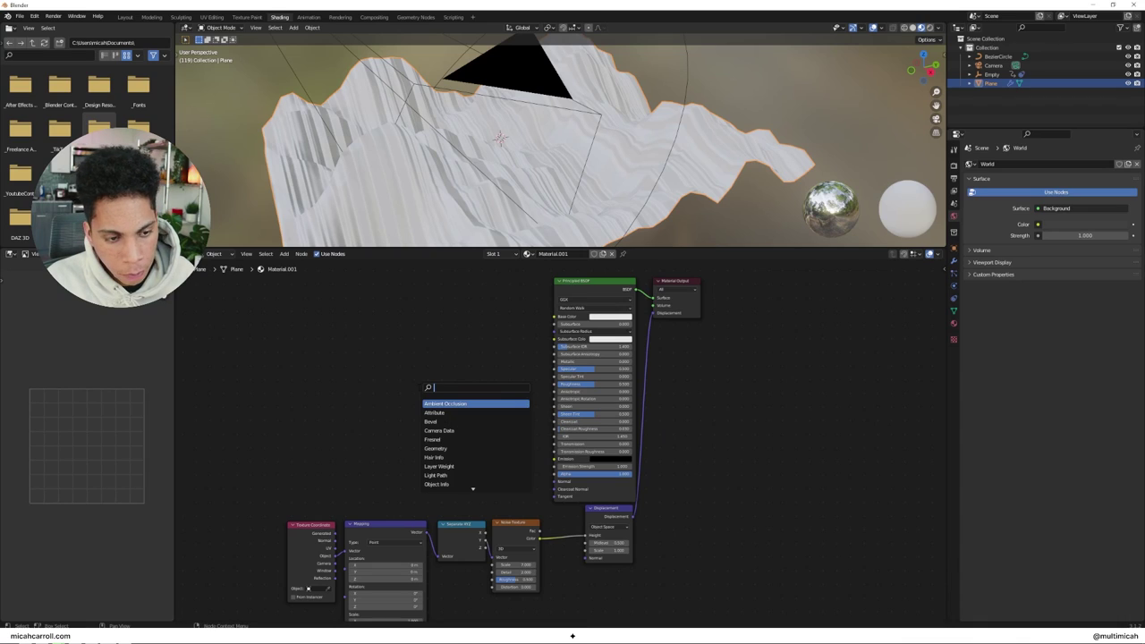
{"action": "left_click", "coordinate": [447, 404]}
{"action": "left_click_drag", "start_coordinate": [554, 482], "coordinate": [555, 482]}
{"action": "scroll", "coordinate": [424, 473], "scroll_direction": "up", "scroll_amount": 2}
{"action": "middle_click_drag", "start_coordinate": [383, 495], "coordinate": [425, 484]}
{"action": "left_click_drag", "start_coordinate": [518, 430], "coordinate": [539, 437]}
Add a Musgrave Texture node and place it before the Bump node.
{"action": "key", "text": "shift+a"}
{"action": "type", "text": "mul"}
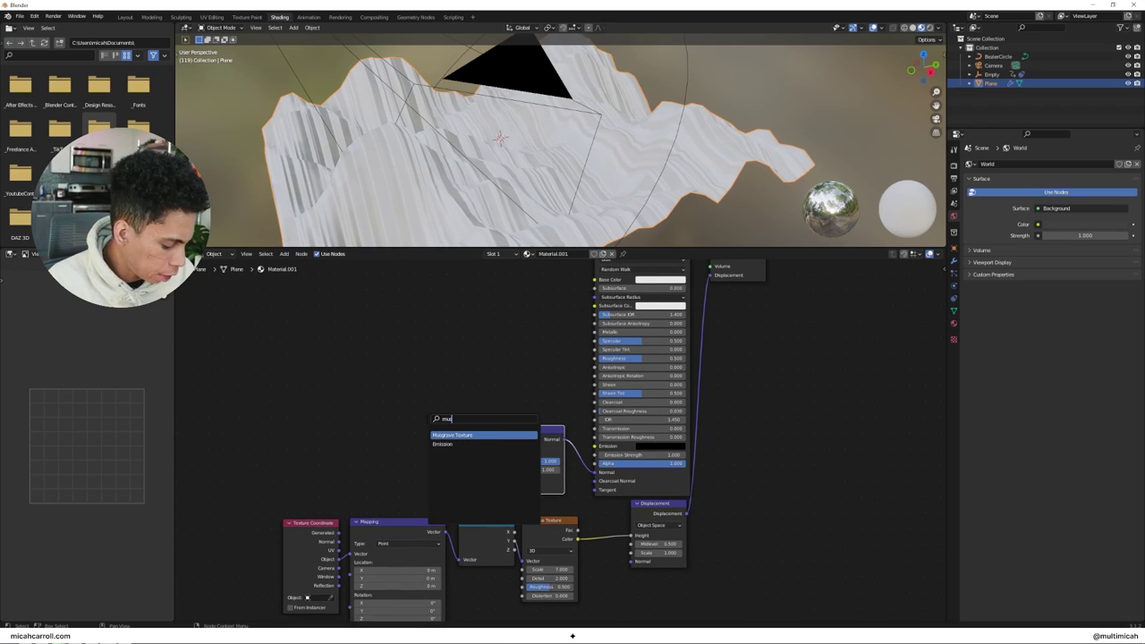
{"action": "key", "text": "Return"}
{"action": "left_click", "coordinate": [441, 410]}
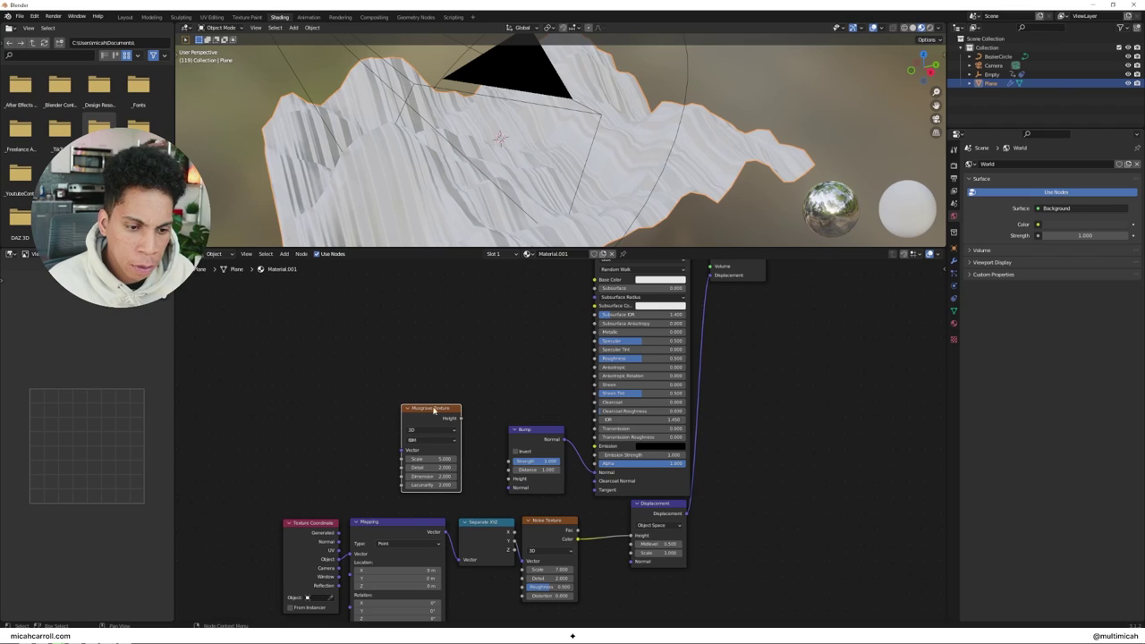
Set the Musgrave Texture to 4D and try linking its Height output to the Bump node's Height input.
{"action": "left_click_drag", "start_coordinate": [463, 421], "coordinate": [477, 441]}
{"action": "left_click_drag", "start_coordinate": [499, 479], "coordinate": [508, 479]}
{"action": "right_click_drag", "start_coordinate": [481, 467], "coordinate": [491, 465], "text": "ctrl"}
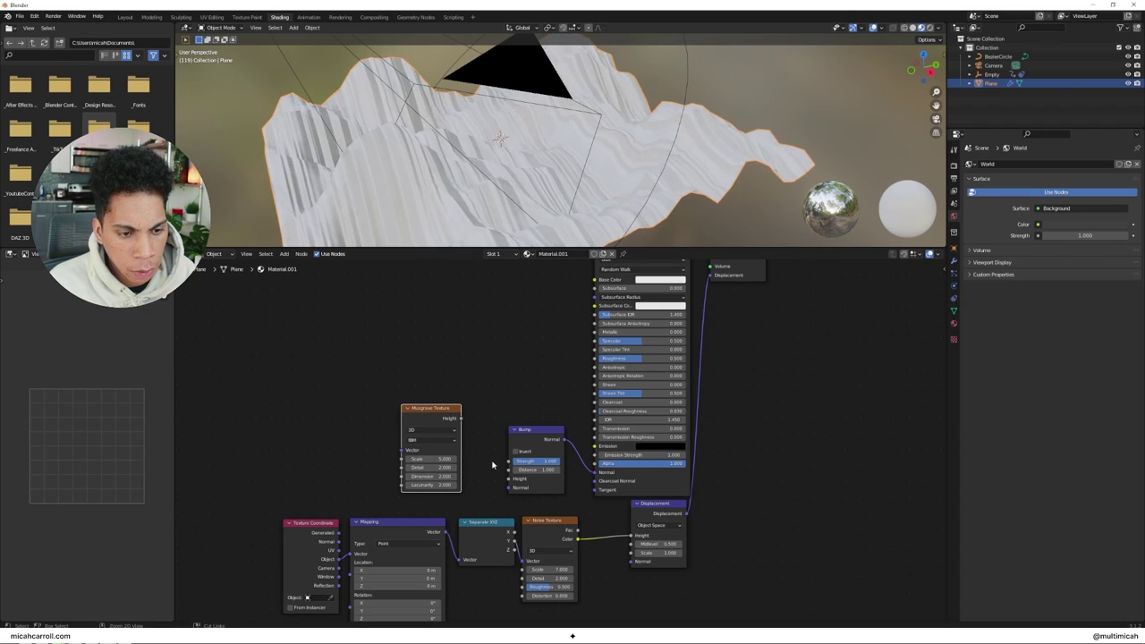
{"action": "left_click_drag", "start_coordinate": [461, 421], "coordinate": [467, 431]}
{"action": "key", "text": "Escape"}
{"action": "key", "text": "g"}
{"action": "left_click", "coordinate": [440, 409]}
{"action": "key", "text": "shift+a"}
{"action": "left_click", "coordinate": [442, 403]}
{"action": "type", "text": "c"}
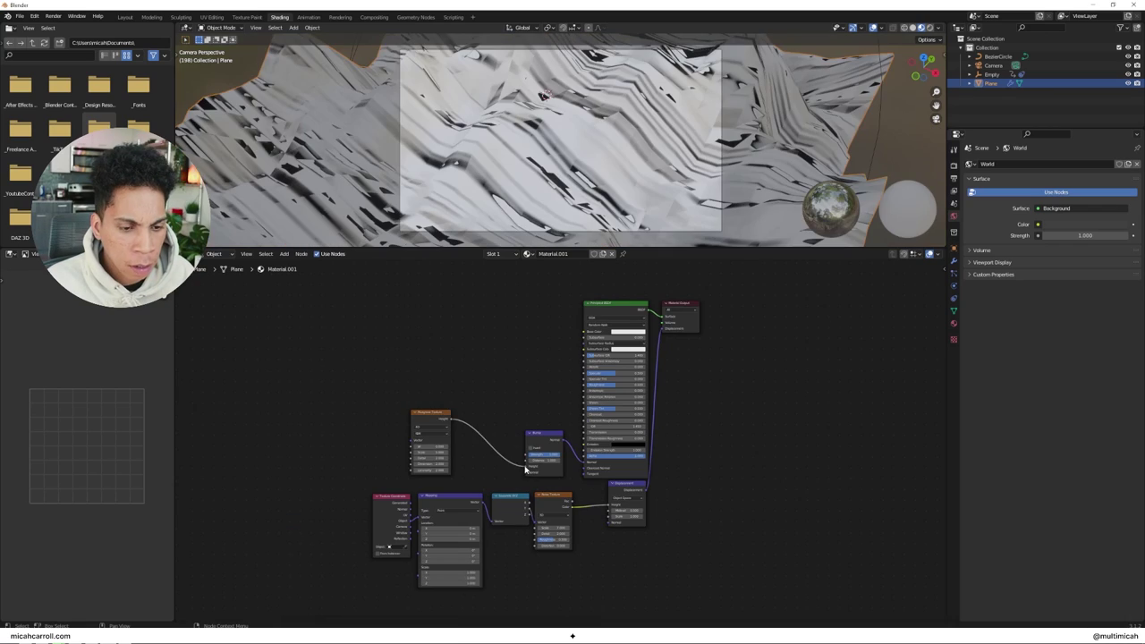
{"action": "left_click_drag", "start_coordinate": [525, 468], "coordinate": [493, 455]}
Add a Mix color node between the Musgrave Texture and Bump nodes and link its Color output to the Bump node's Height.
{"action": "scroll", "coordinate": [486, 451], "scroll_direction": "up", "scroll_amount": 1}
{"action": "left_click_drag", "start_coordinate": [416, 426], "coordinate": [411, 370]}
{"action": "key", "text": "shift+a"}
{"action": "left_click", "coordinate": [463, 374]}
{"action": "type", "text": "mi"}
{"action": "key", "text": "Return"}
{"action": "left_click", "coordinate": [456, 416]}
{"action": "scroll", "coordinate": [483, 440], "scroll_direction": "up", "scroll_amount": 1}
{"action": "scroll", "coordinate": [488, 442], "scroll_direction": "up", "scroll_amount": 1}
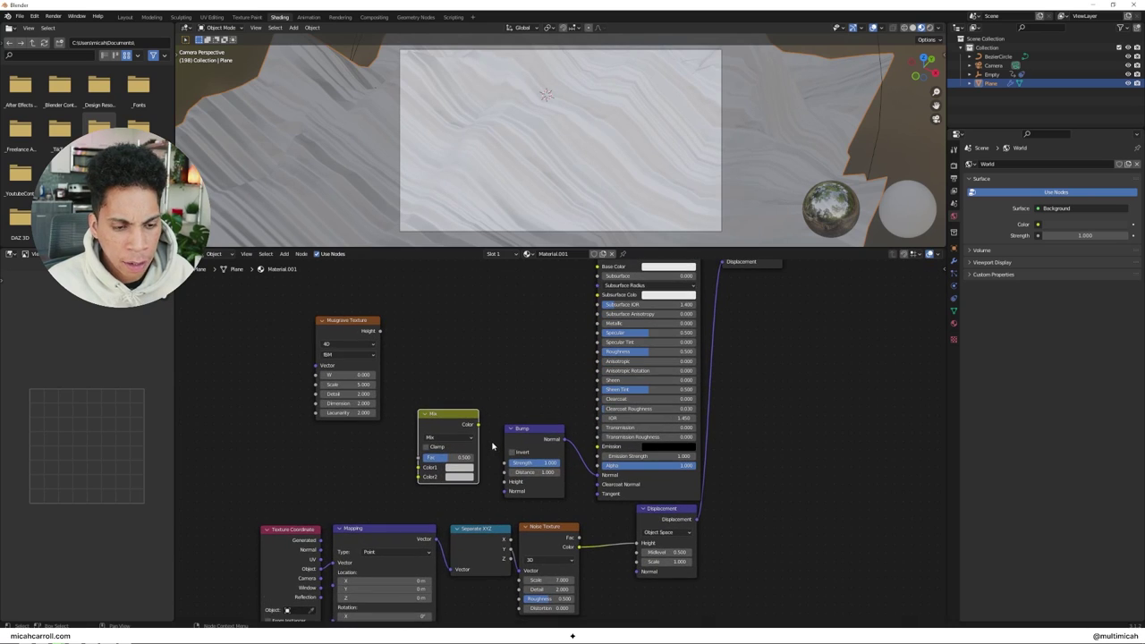
{"action": "left_click_drag", "start_coordinate": [480, 424], "coordinate": [505, 481]}
Duplicate the Musgrave Texture node and stack the copy directly below the original.
{"action": "middle_click_drag", "start_coordinate": [378, 403], "coordinate": [477, 401]}
{"action": "left_click_drag", "start_coordinate": [431, 329], "coordinate": [397, 329]}
{"action": "key", "text": "shift+d"}
{"action": "left_click", "coordinate": [409, 439]}
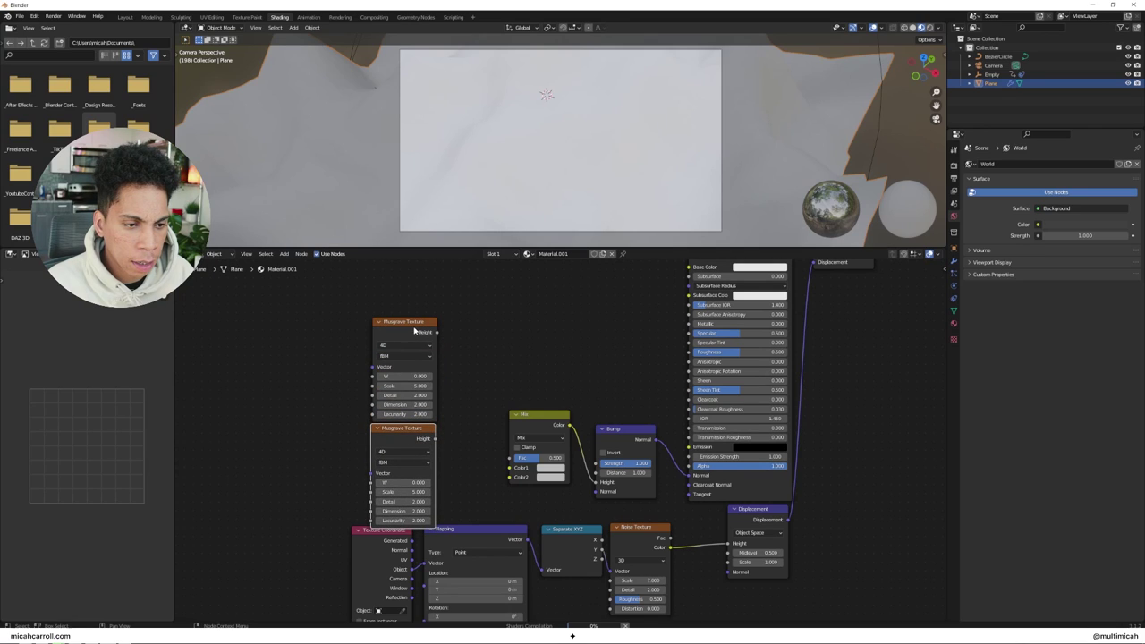
{"action": "left_click_drag", "start_coordinate": [412, 326], "coordinate": [409, 305]}
{"action": "left_click_drag", "start_coordinate": [407, 430], "coordinate": [407, 408]}
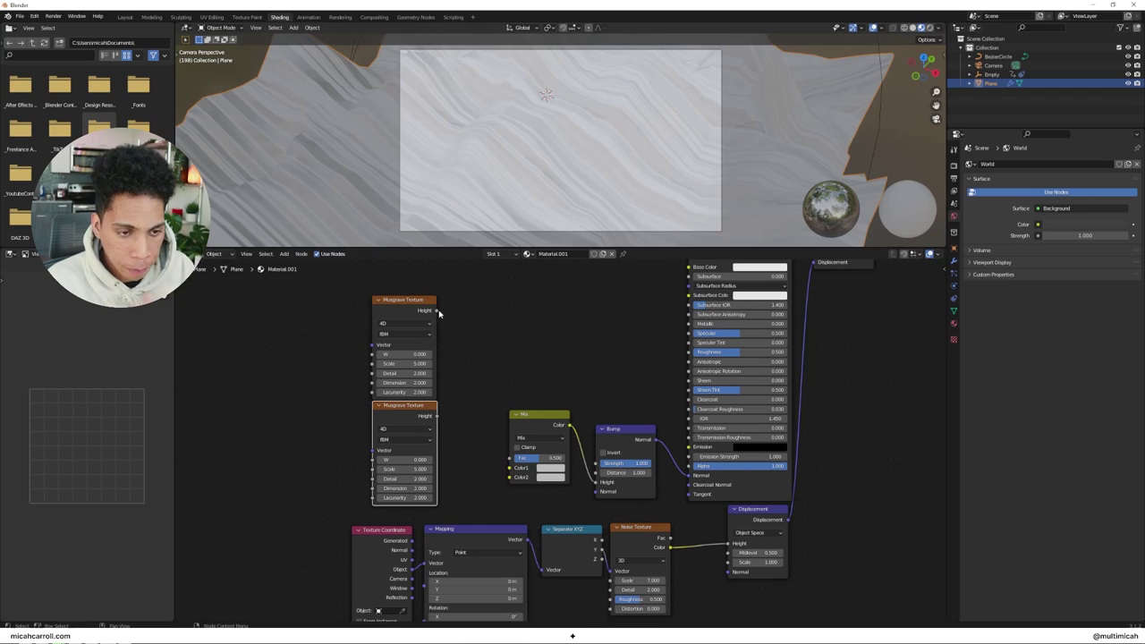
Split off a Timeline area beneath the shader editor and go to frame 0.
{"action": "right_click", "coordinate": [331, 619]}
{"action": "left_click", "coordinate": [328, 619]}
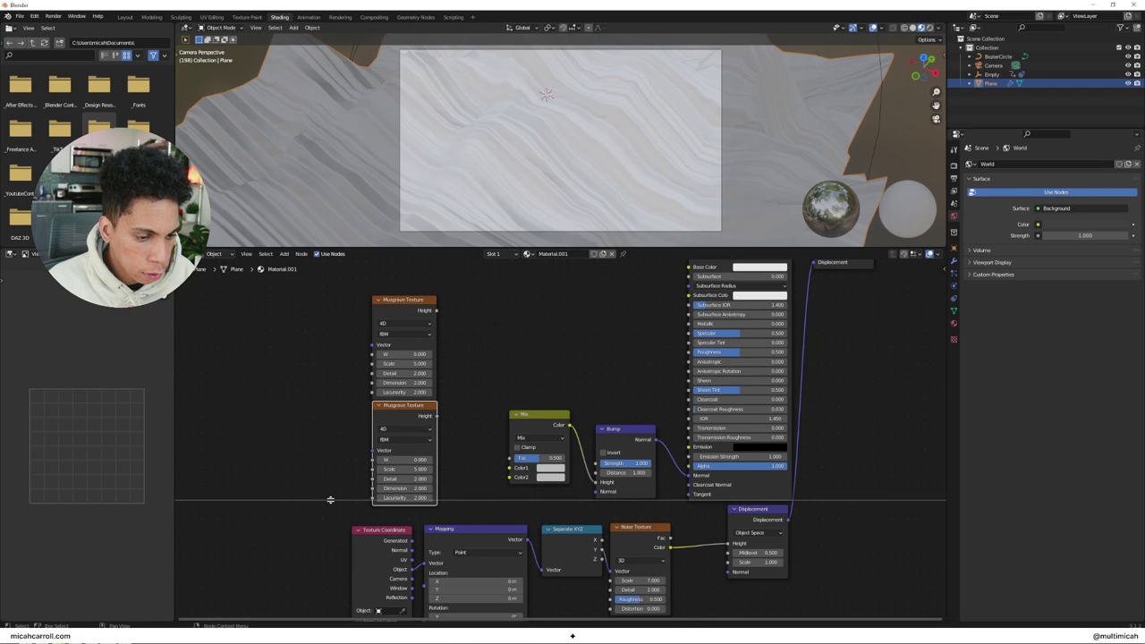
{"action": "left_click", "coordinate": [328, 498]}
{"action": "left_click", "coordinate": [199, 508]}
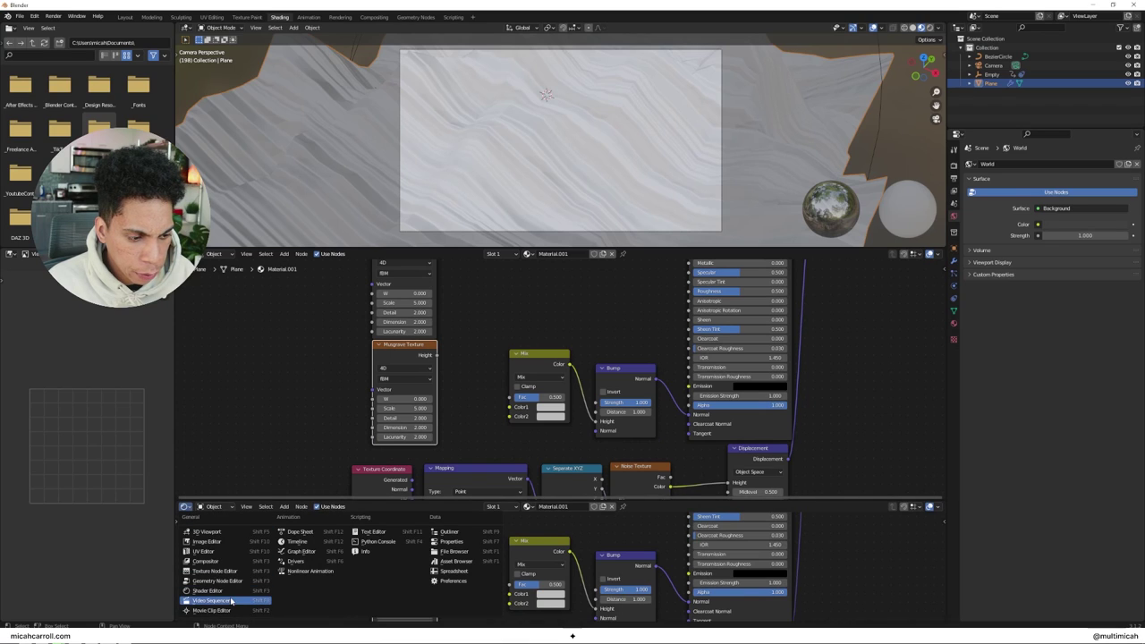
{"action": "left_click", "coordinate": [296, 541]}
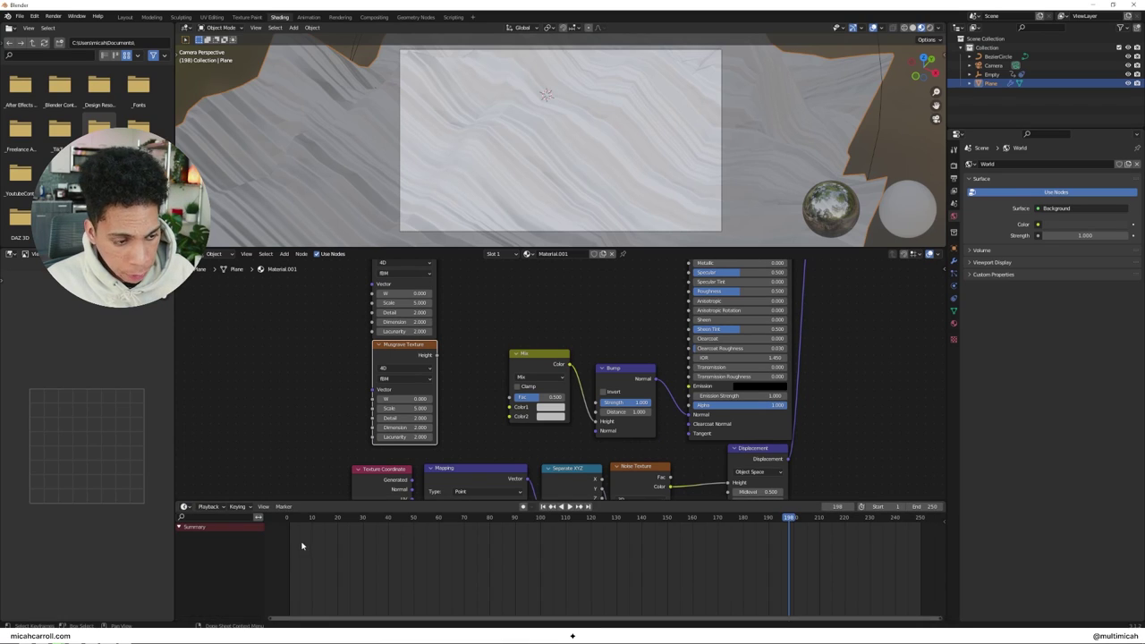
{"action": "left_click_drag", "start_coordinate": [545, 519], "coordinate": [287, 524]}
With the Mix factor at 0, link the upper Musgrave Texture's Height to Color1 and the lower one's to Color2.
{"action": "scroll", "coordinate": [456, 343], "scroll_direction": "down", "scroll_amount": 1}
{"action": "middle_click_drag", "start_coordinate": [455, 346], "coordinate": [451, 369]}
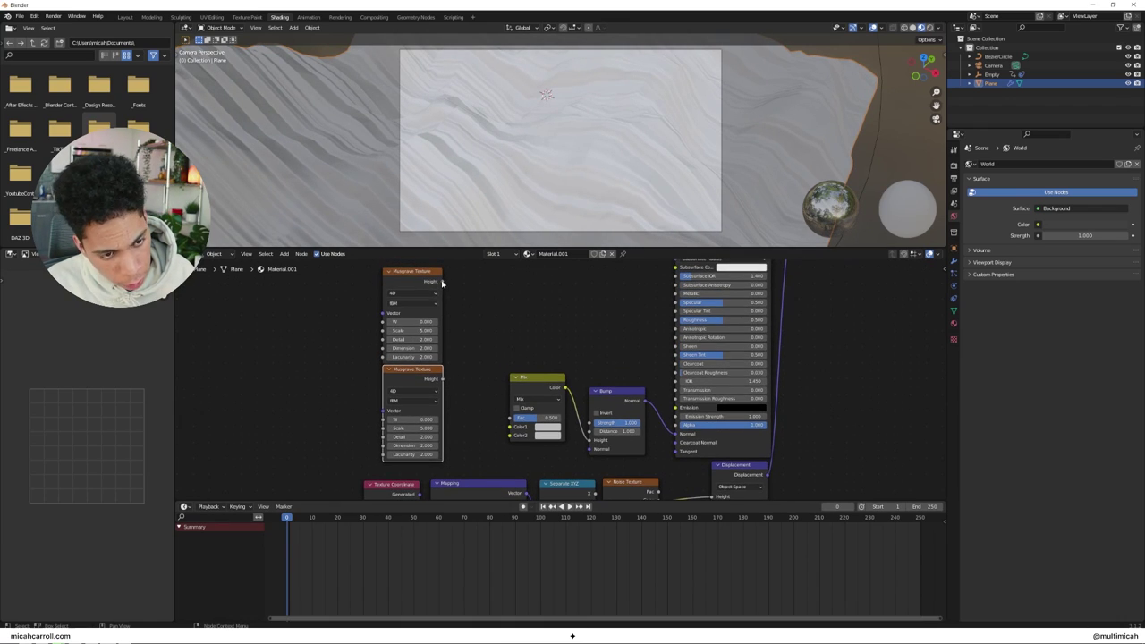
{"action": "left_click_drag", "start_coordinate": [440, 282], "coordinate": [512, 426]}
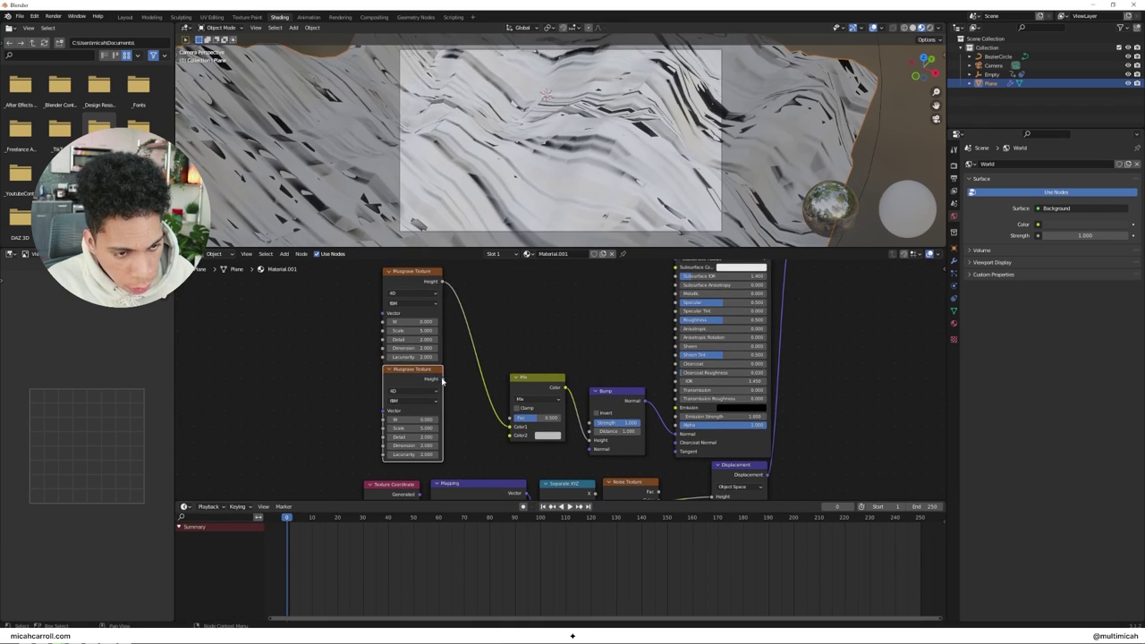
{"action": "mouse_move", "coordinate": [442, 380]}
{"action": "left_mouse_down"}
{"action": "mouse_move", "coordinate": [505, 434]}
{"action": "mouse_move", "coordinate": [529, 420]}
{"action": "left_mouse_up"}
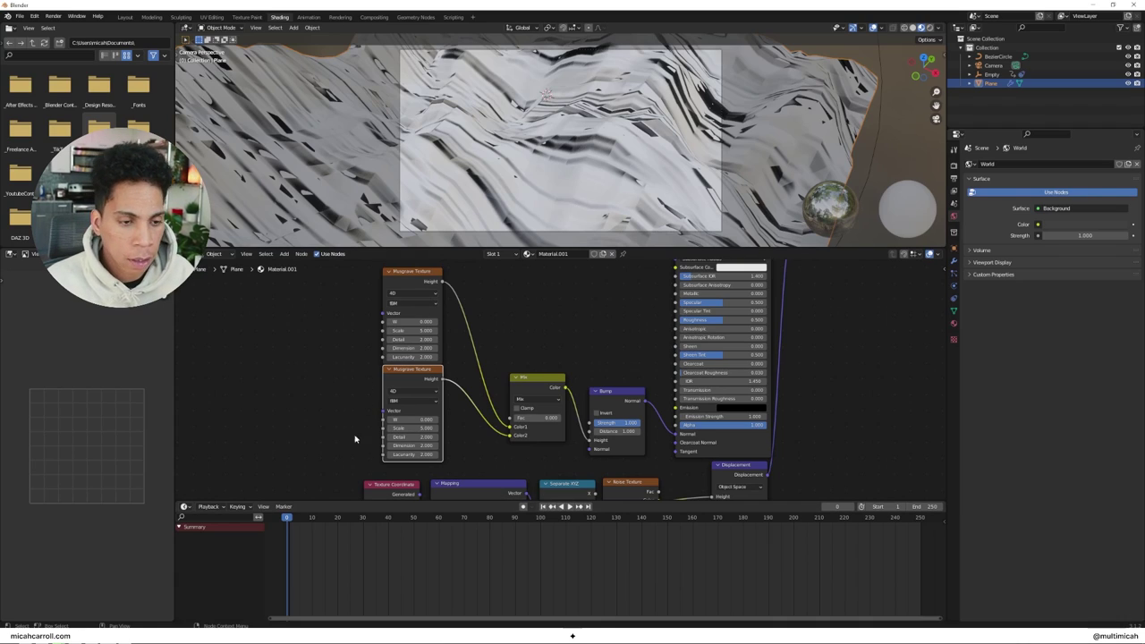
Keyframe the upper Musgrave Texture's W value at 0 on frame 0 and at 2 on frame 250.
{"action": "left_click_drag", "start_coordinate": [416, 321], "coordinate": [411, 323]}
{"action": "right_click", "coordinate": [415, 322]}
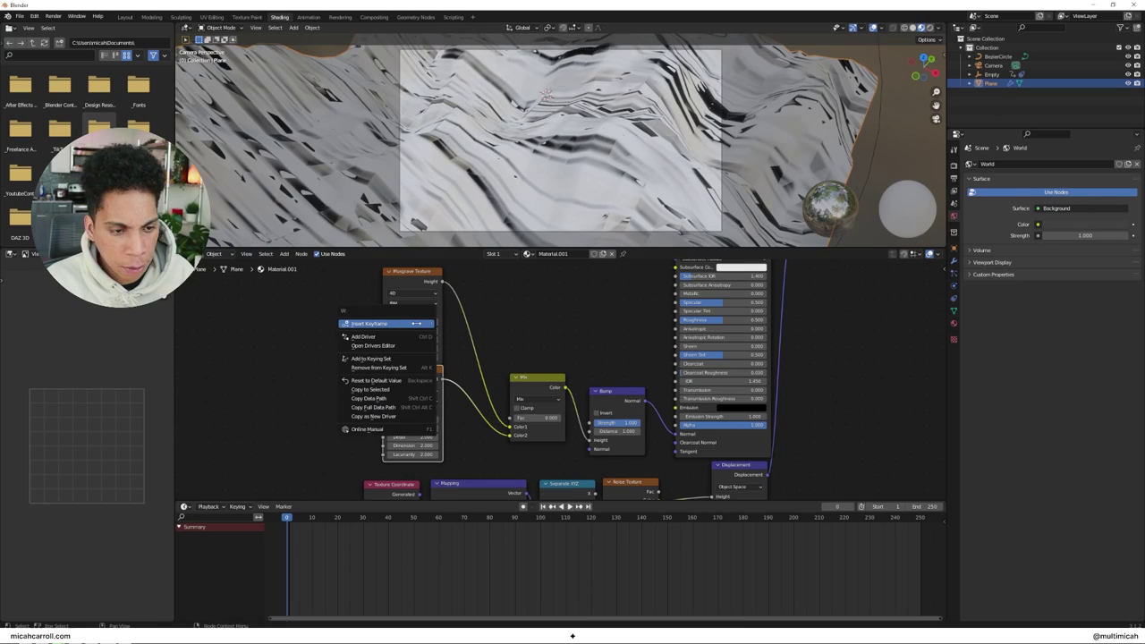
{"action": "left_click", "coordinate": [416, 324]}
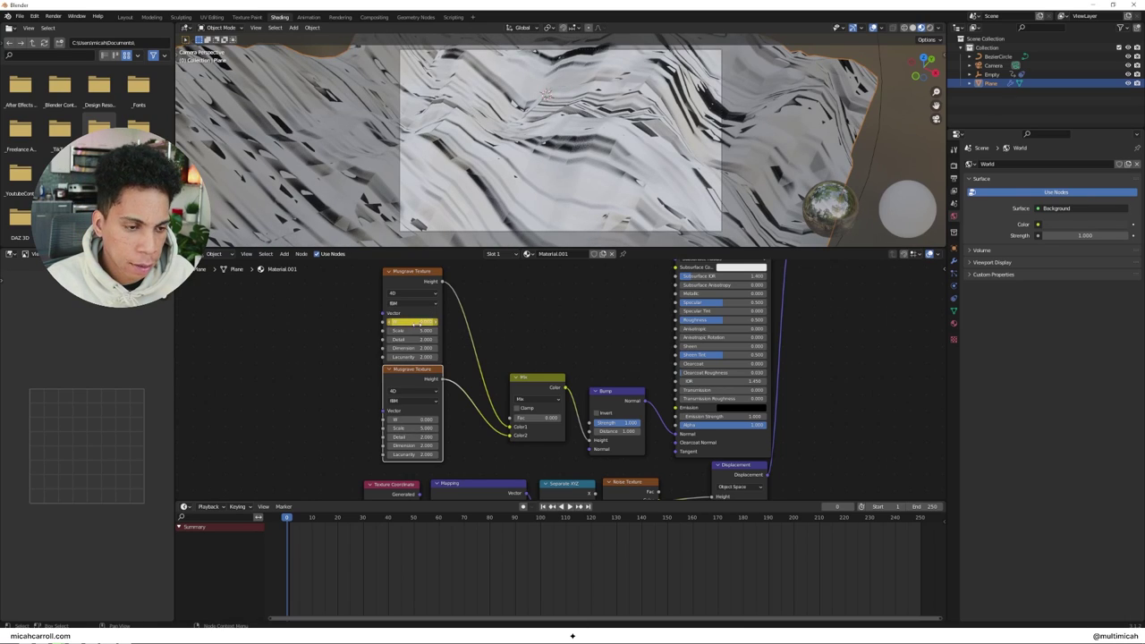
{"action": "left_click", "coordinate": [925, 518]}
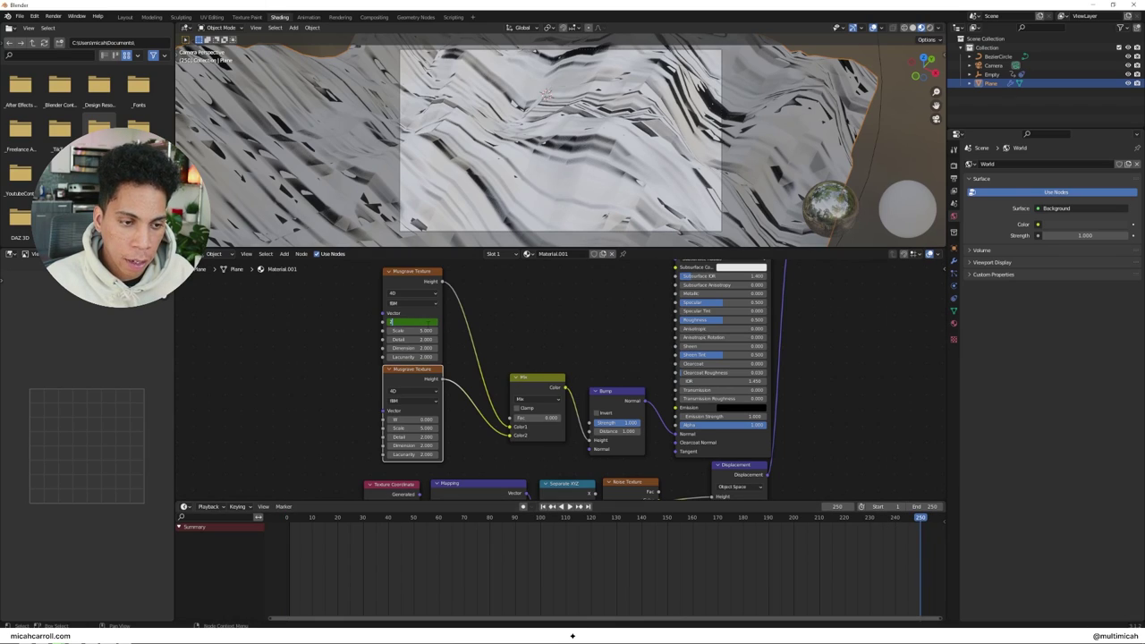
{"action": "key", "text": "Return"}
{"action": "right_click", "coordinate": [407, 322]}
{"action": "left_click", "coordinate": [393, 323]}
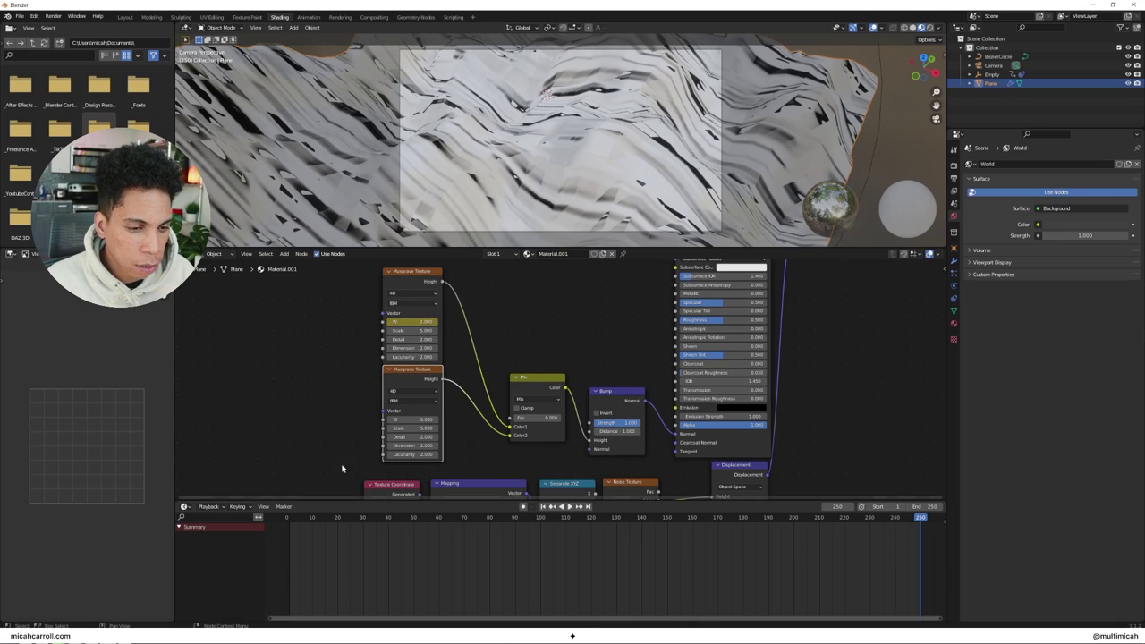
Set the lower Musgrave Texture's W value to 2 on frame 0 and keyframe it.
{"action": "left_click", "coordinate": [288, 523]}
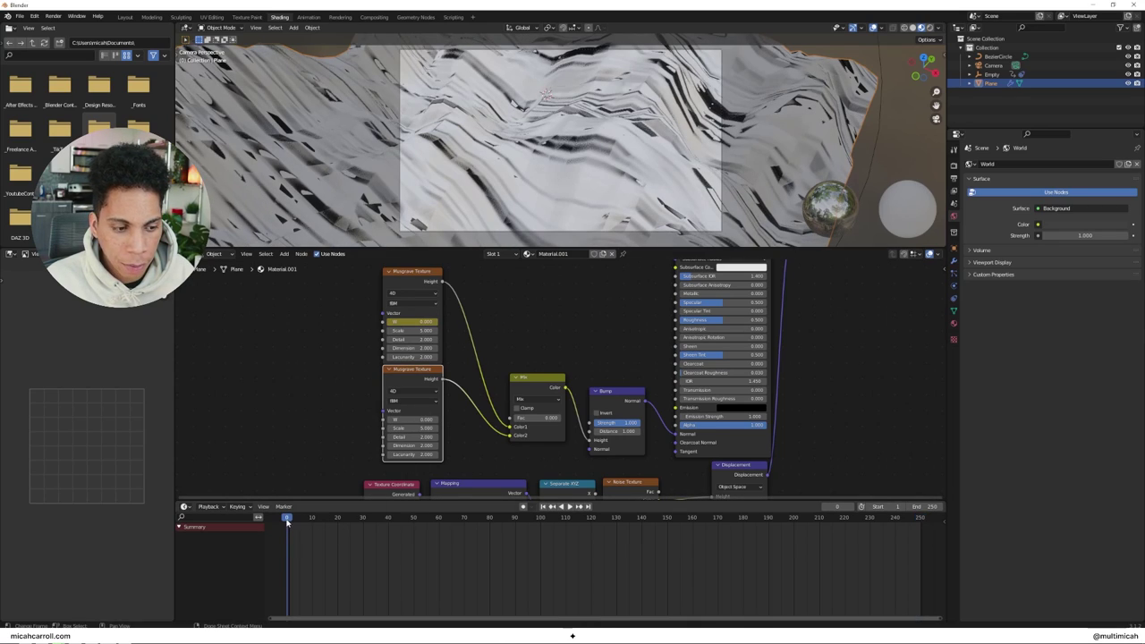
{"action": "double_click", "coordinate": [416, 418]}
{"action": "type", "text": "2"}
{"action": "key", "text": "Return"}
{"action": "right_click", "coordinate": [415, 419]}
{"action": "left_click", "coordinate": [415, 418]}
Set the lower Musgrave Texture's W value to 0 on frame 250 and keyframe it.
{"action": "key", "text": "shift+Right"}
{"action": "double_click", "coordinate": [416, 419]}
{"action": "type", "text": "0"}
{"action": "key", "text": "Return"}
{"action": "right_click", "coordinate": [416, 419]}
{"action": "left_click", "coordinate": [415, 419]}
Keyframe the Mix node's Fac at 0 on frame 0 and at 1 on frame 250.
{"action": "key", "text": "shift+Left"}
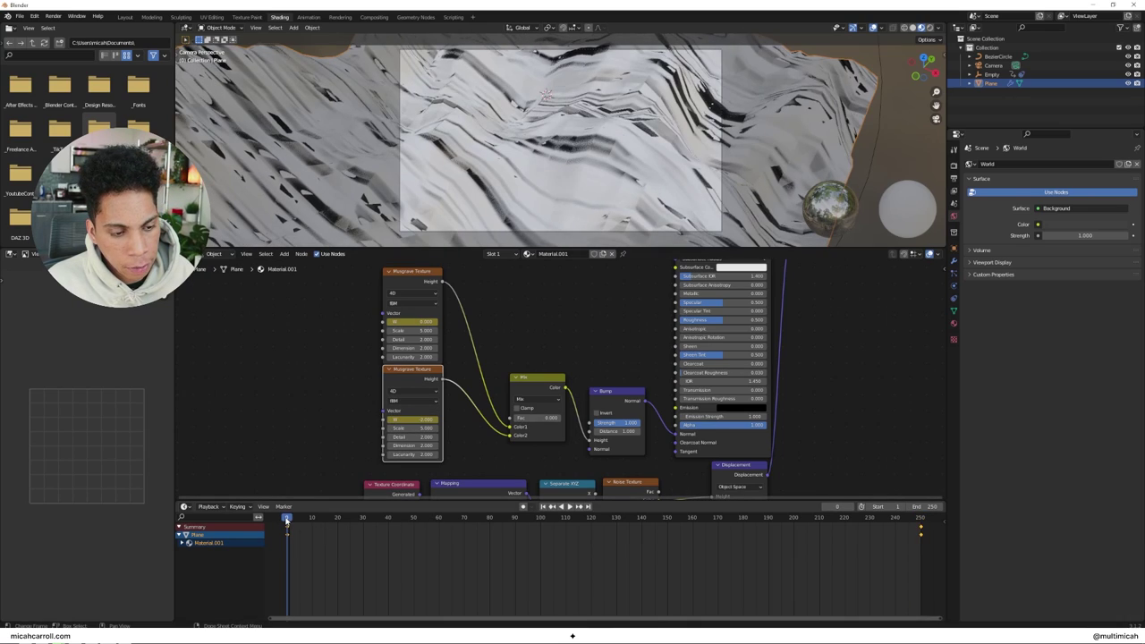
{"action": "right_click", "coordinate": [540, 421]}
{"action": "left_click", "coordinate": [539, 422]}
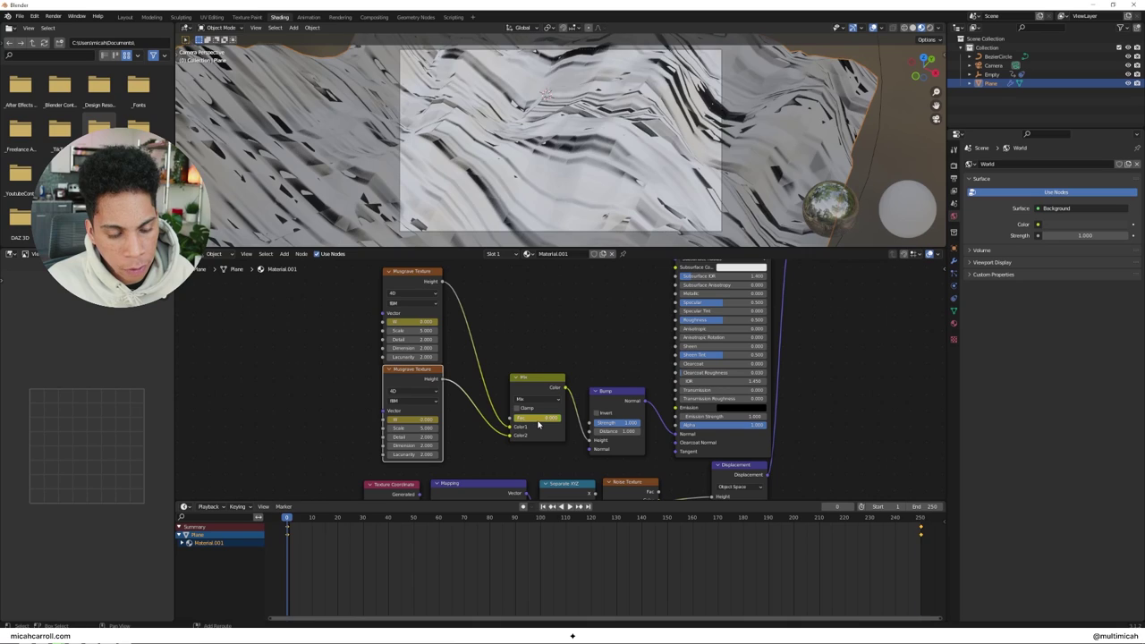
{"action": "key", "text": "shift+Right"}
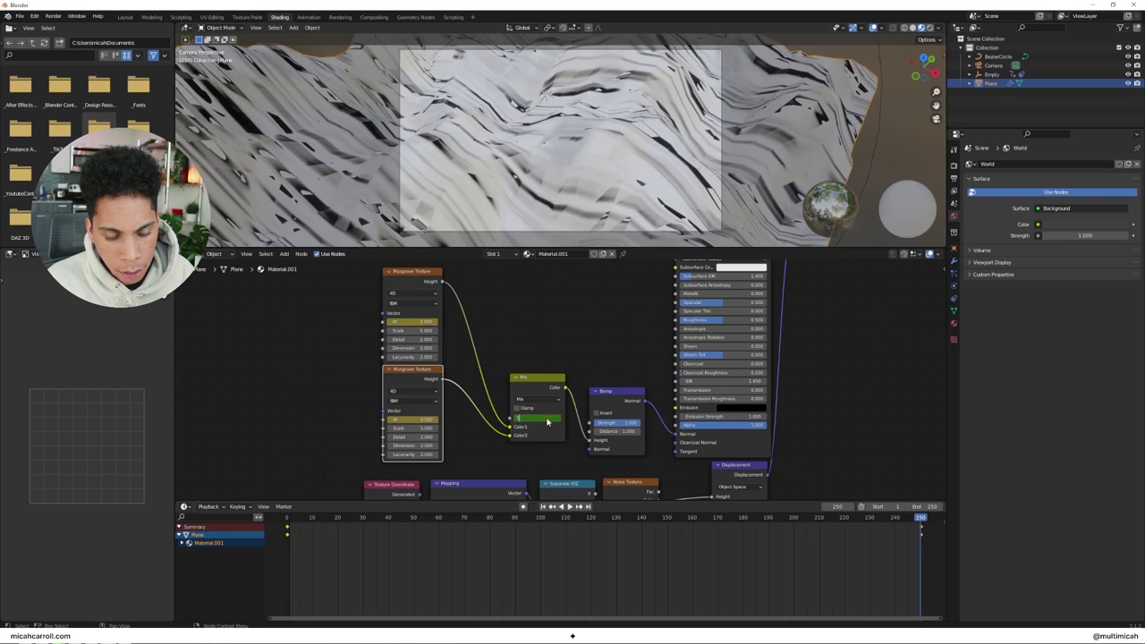
{"action": "type", "text": "1"}
{"action": "key", "text": "Return"}
{"action": "right_click", "coordinate": [547, 420]}
{"action": "left_click", "coordinate": [547, 420]}
Play the animation from the start to check the material loop, and return the playhead to frame 0.
{"action": "key", "text": "shift+Left"}
{"action": "key", "text": "space"}
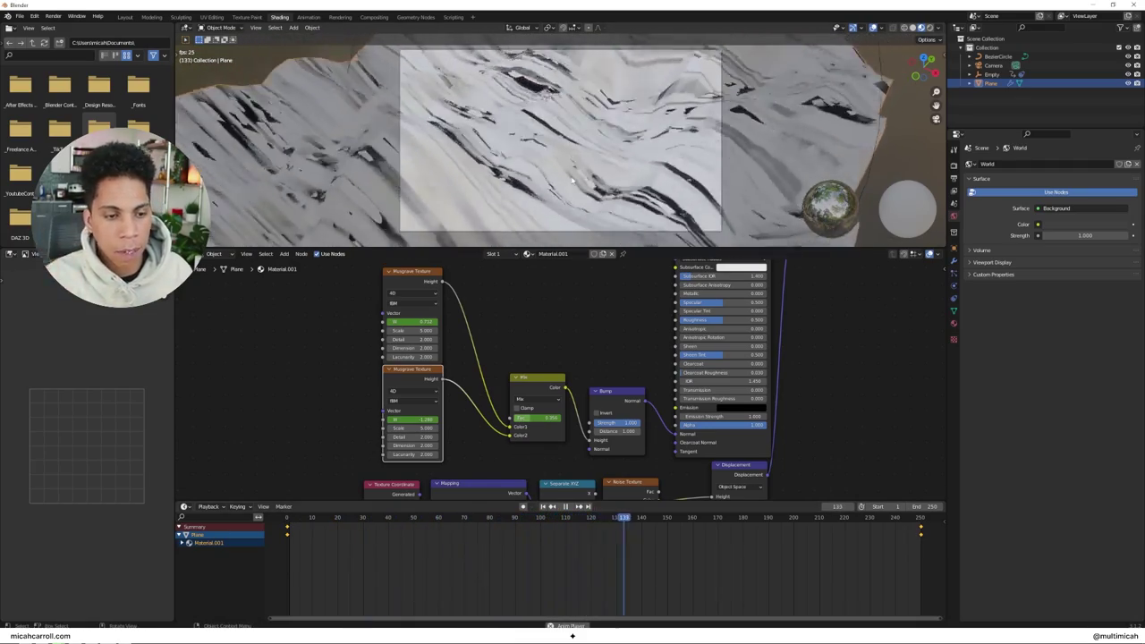
{"action": "key", "text": "space"}
{"action": "left_click_drag", "start_coordinate": [300, 517], "coordinate": [286, 517]}
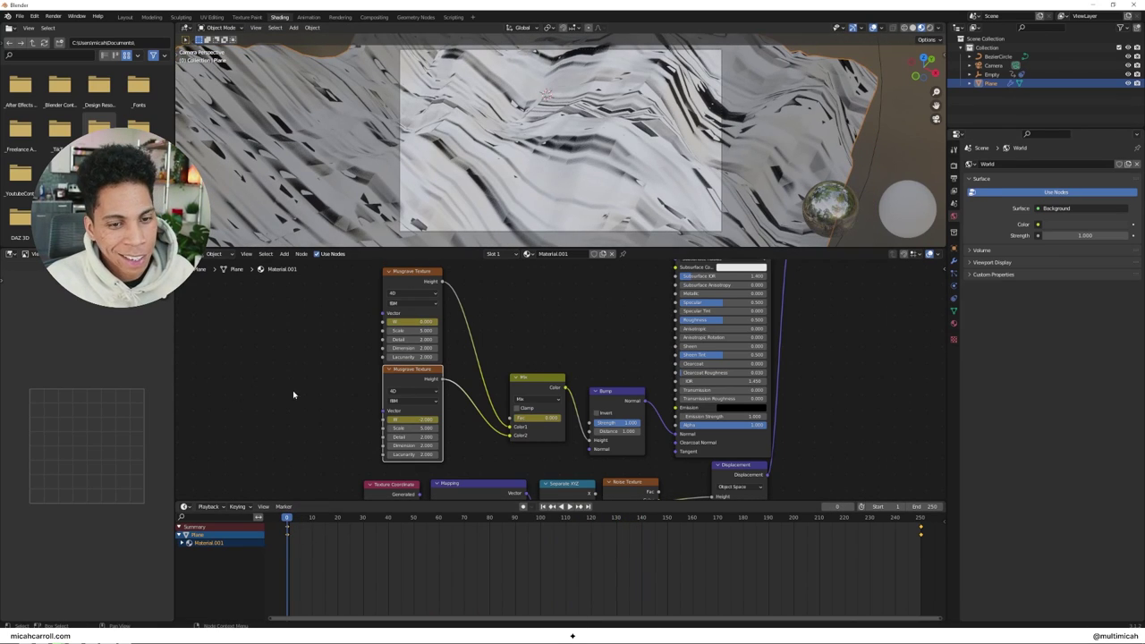
Give the Principled BSDF a bright cyan Base Color and lower its Roughness.
{"action": "scroll", "coordinate": [608, 328], "scroll_direction": "down", "scroll_amount": 2}
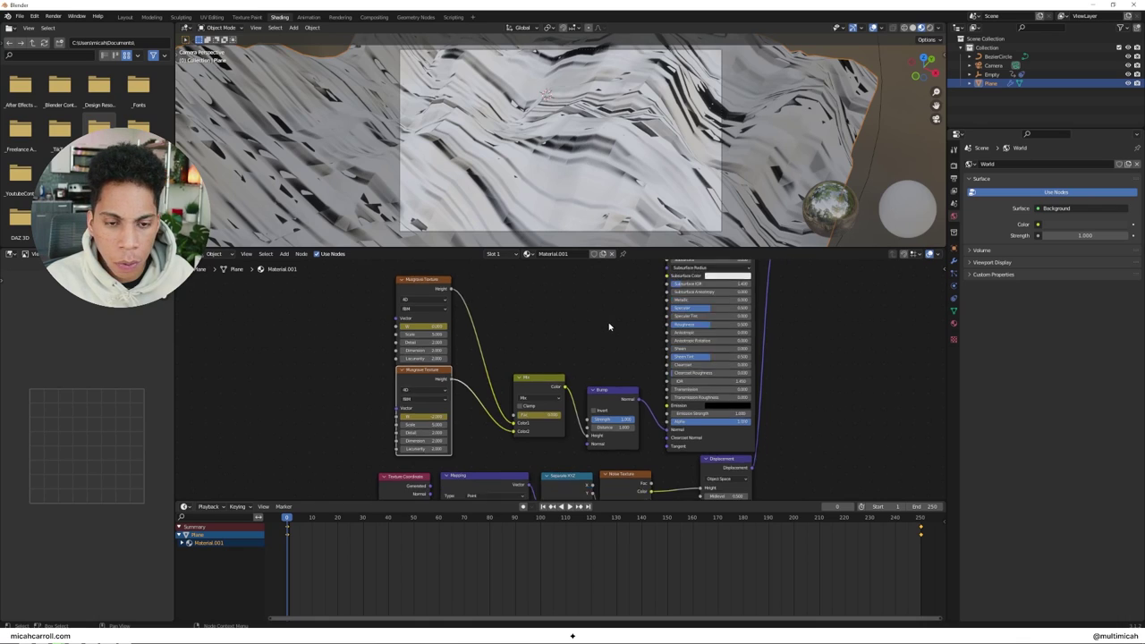
{"action": "middle_click_drag", "start_coordinate": [578, 337], "coordinate": [488, 410]}
{"action": "left_click", "coordinate": [627, 336]}
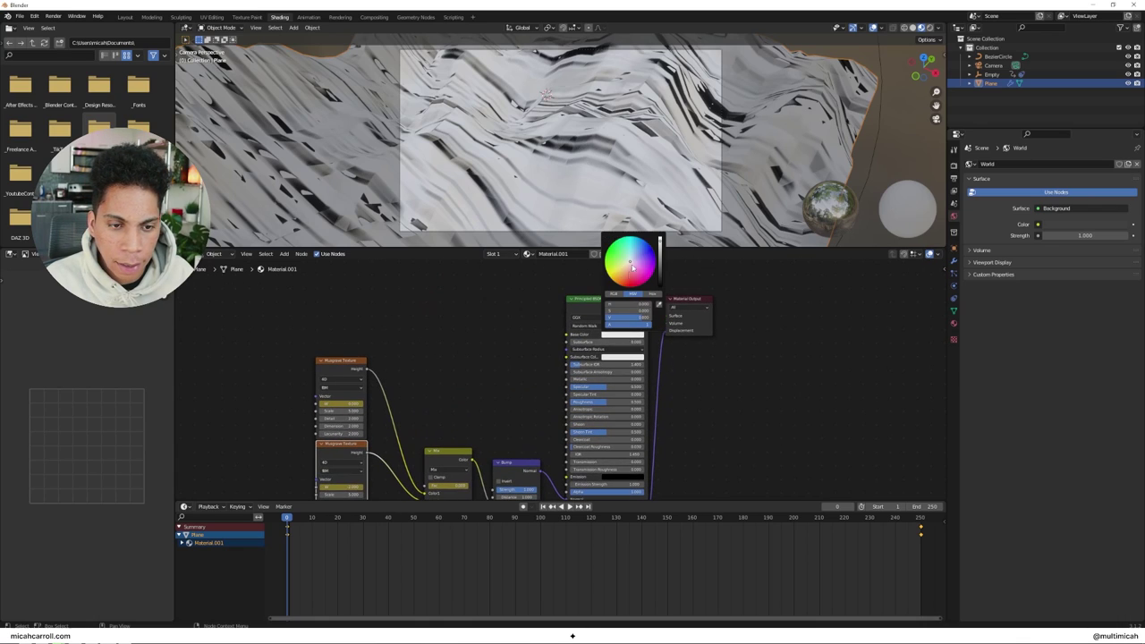
{"action": "left_click_drag", "start_coordinate": [633, 266], "coordinate": [630, 243]}
{"action": "left_click_drag", "start_coordinate": [581, 375], "coordinate": [572, 403]}
Play the animation and change the Principled BSDF's Base Color to a soft salmon pink.
{"action": "right_click", "coordinate": [539, 184]}
{"action": "left_click", "coordinate": [539, 184]}
{"action": "key", "text": "space"}
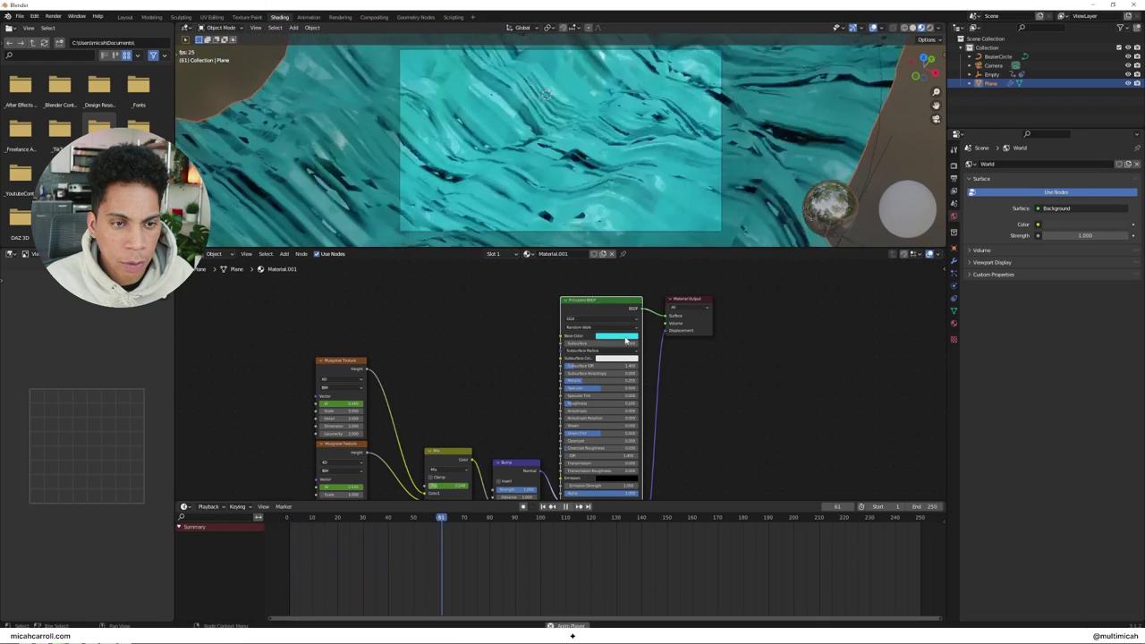
{"action": "left_click", "coordinate": [625, 338]}
{"action": "mouse_move", "coordinate": [640, 258]}
{"action": "left_mouse_down"}
{"action": "mouse_move", "coordinate": [639, 279]}
{"action": "mouse_move", "coordinate": [606, 273]}
{"action": "mouse_move", "coordinate": [627, 268]}
{"action": "left_mouse_up"}
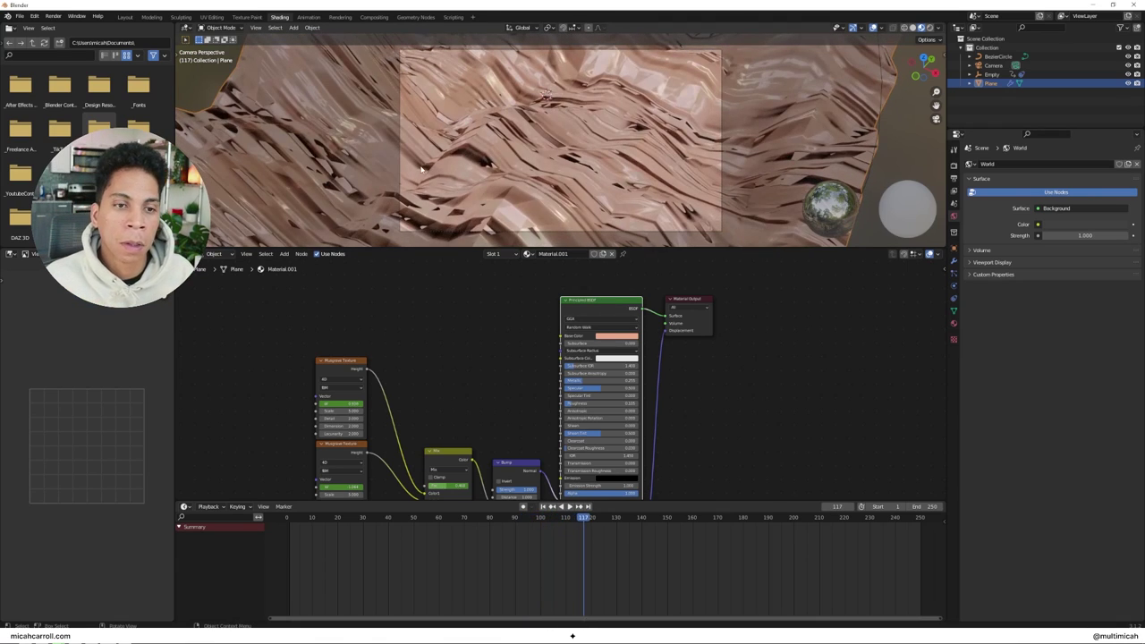
Switch to the Layout workspace and play the camera view in Rendered shading.
{"action": "left_click", "coordinate": [125, 17]}
{"action": "key", "text": "z"}
{"action": "left_click", "coordinate": [698, 235]}
{"action": "key", "text": "space"}
{"action": "key", "text": "z"}
{"action": "left_click", "coordinate": [838, 235]}
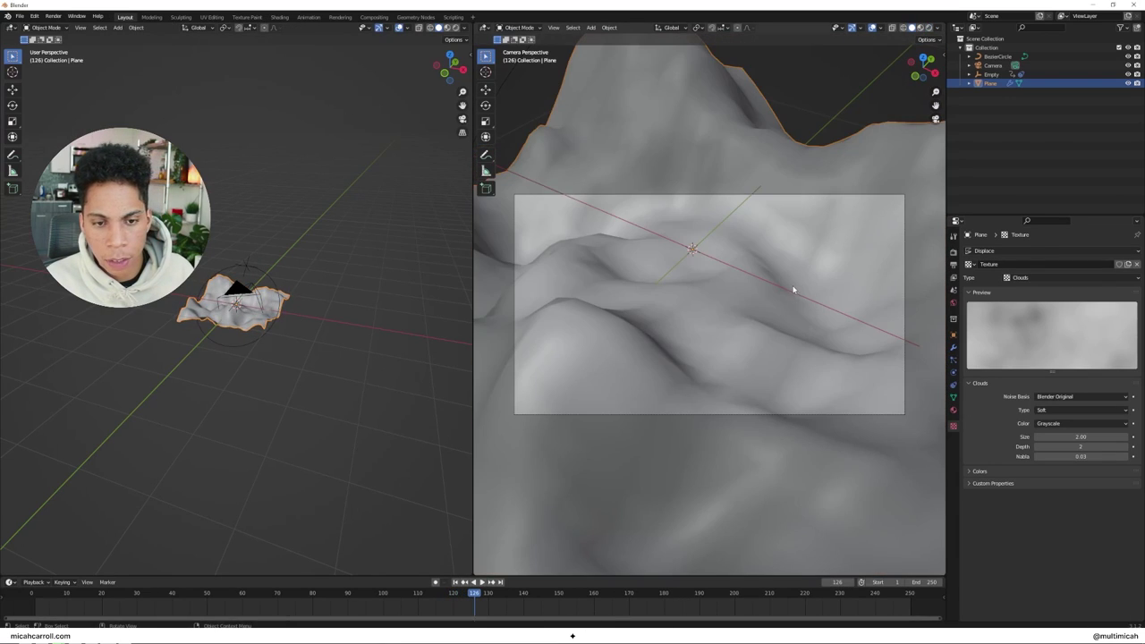
{"action": "key", "text": "z"}
{"action": "left_click", "coordinate": [782, 168]}
{"action": "key", "text": "space"}
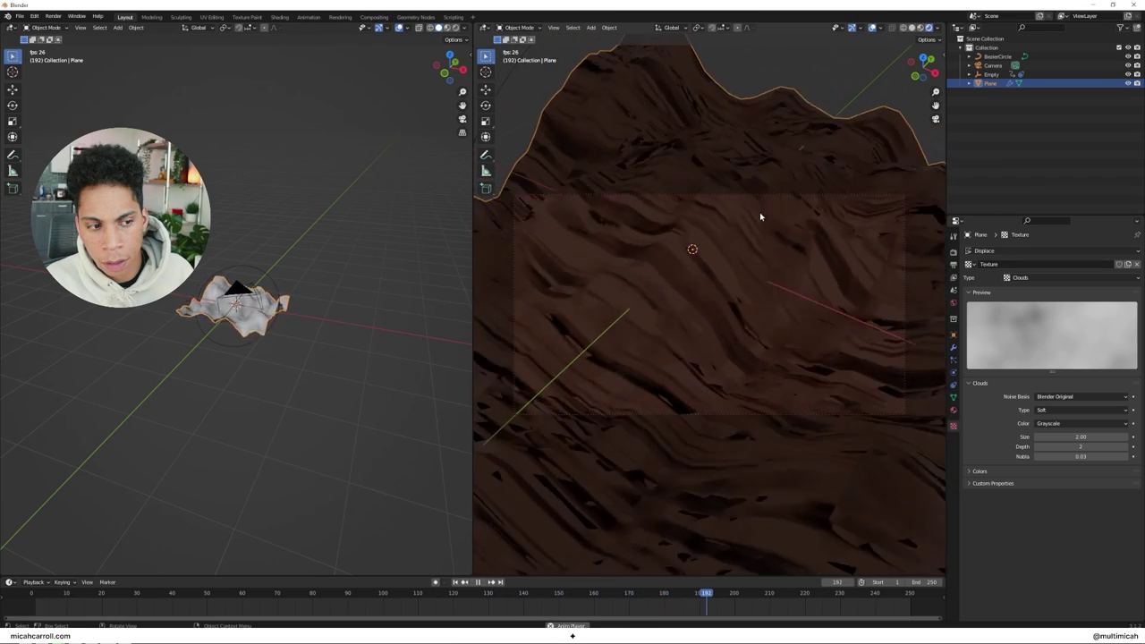
Compare the camera view in Solid and Rendered shading, playing the animation briefly.
{"action": "key", "text": "space"}
{"action": "key", "text": "z"}
{"action": "left_click", "coordinate": [808, 217]}
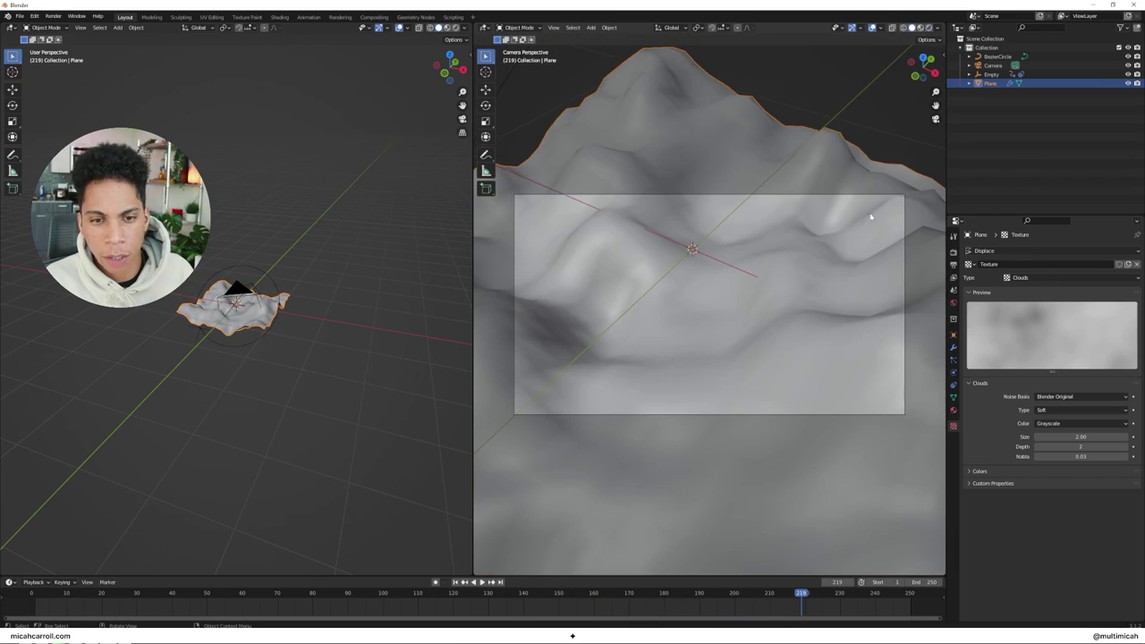
{"action": "key", "text": "z"}
{"action": "left_click", "coordinate": [820, 149]}
{"action": "key", "text": "space"}
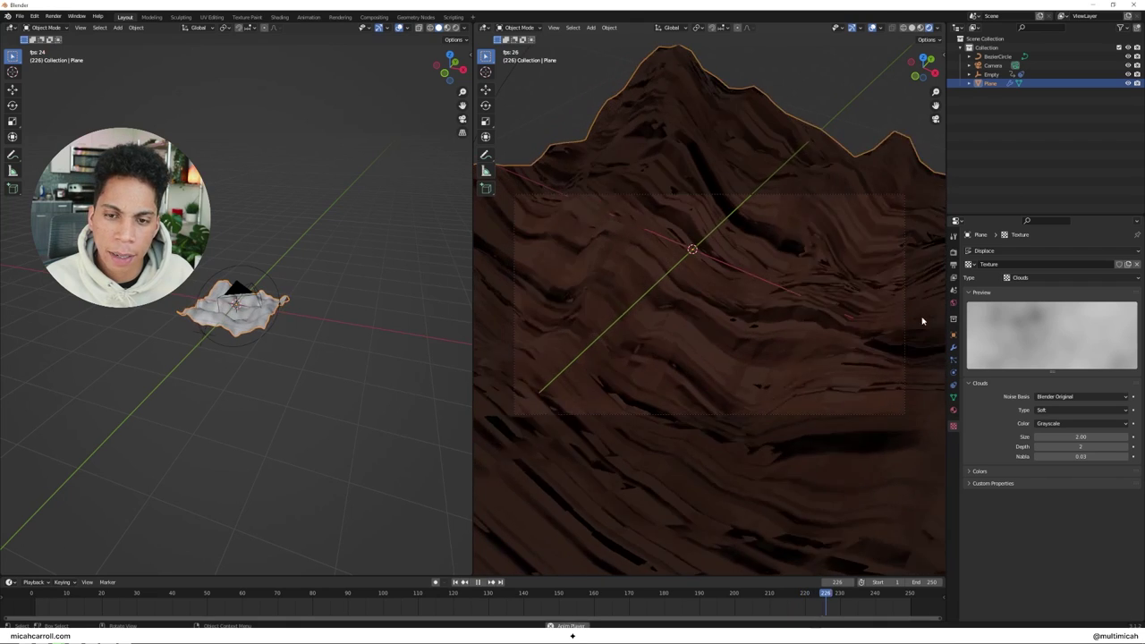
{"action": "key", "text": "space"}
Assign an Environment Texture to the World background color.
{"action": "left_click", "coordinate": [953, 304]}
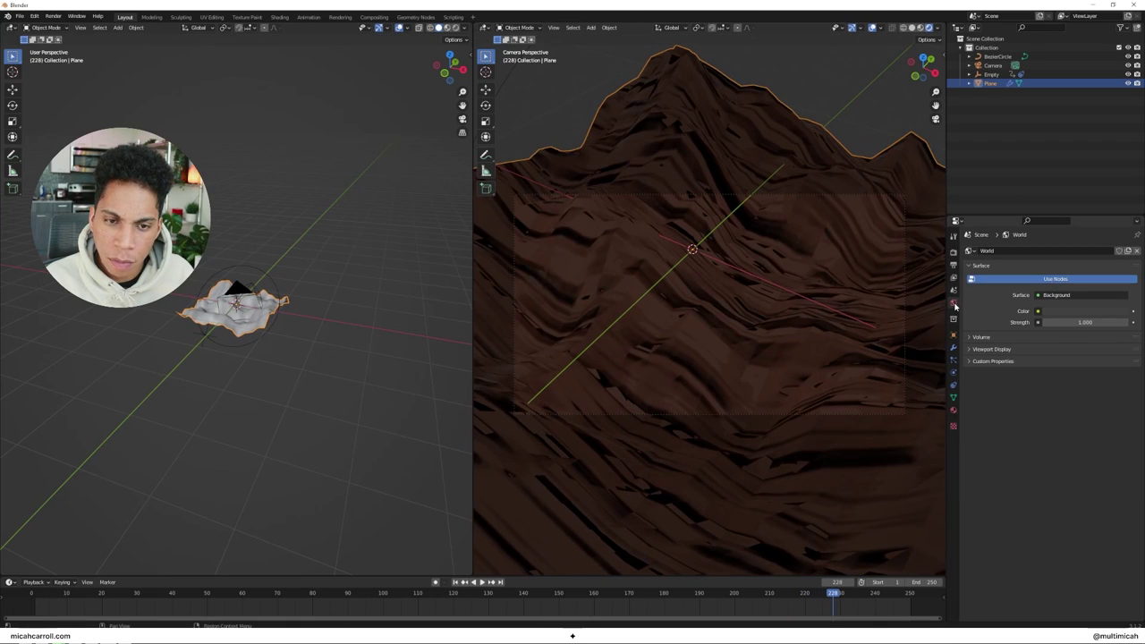
{"action": "left_click", "coordinate": [1037, 311]}
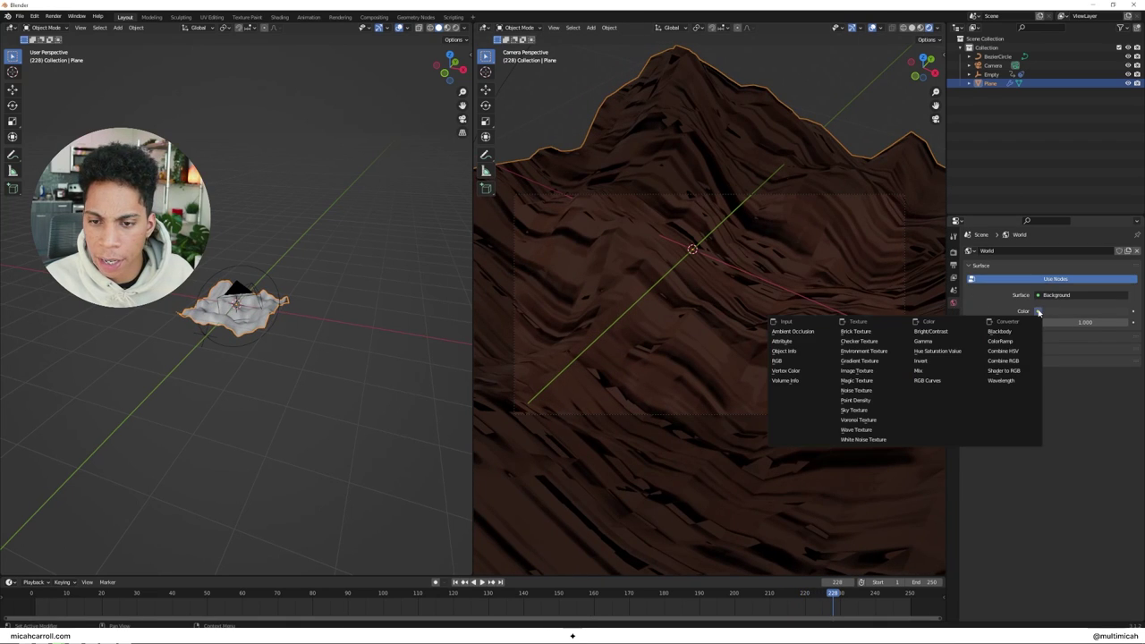
{"action": "left_click", "coordinate": [868, 352]}
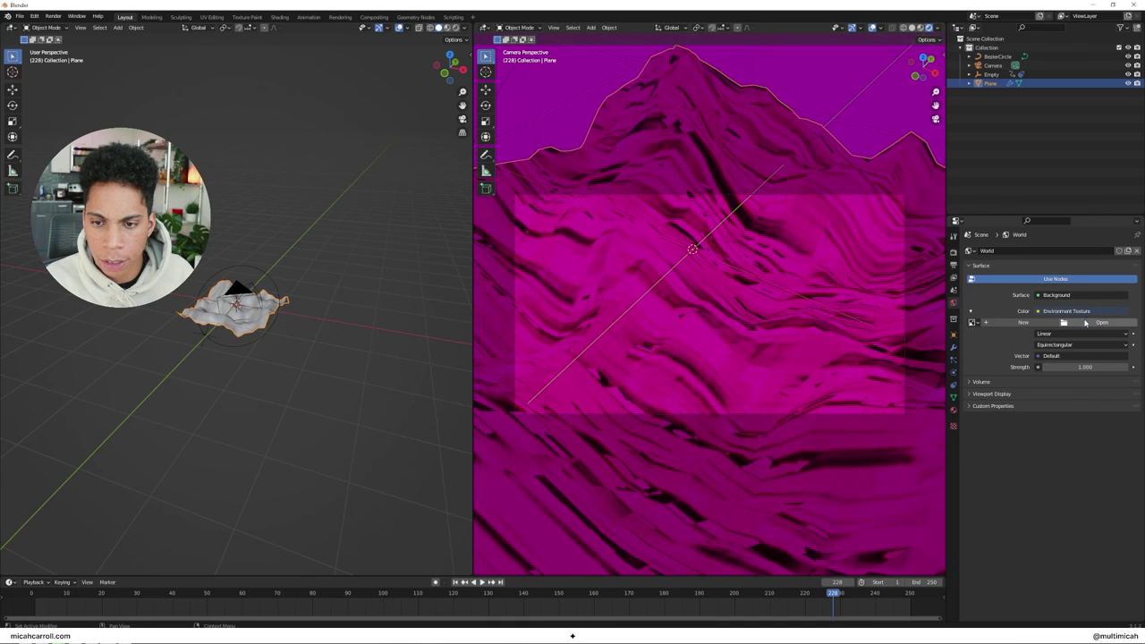
Load spiaggia_di_mondello_2k.exr from the _HDRI folder as the World's environment image.
{"action": "left_click", "coordinate": [1085, 323]}
{"action": "left_click", "coordinate": [268, 345]}
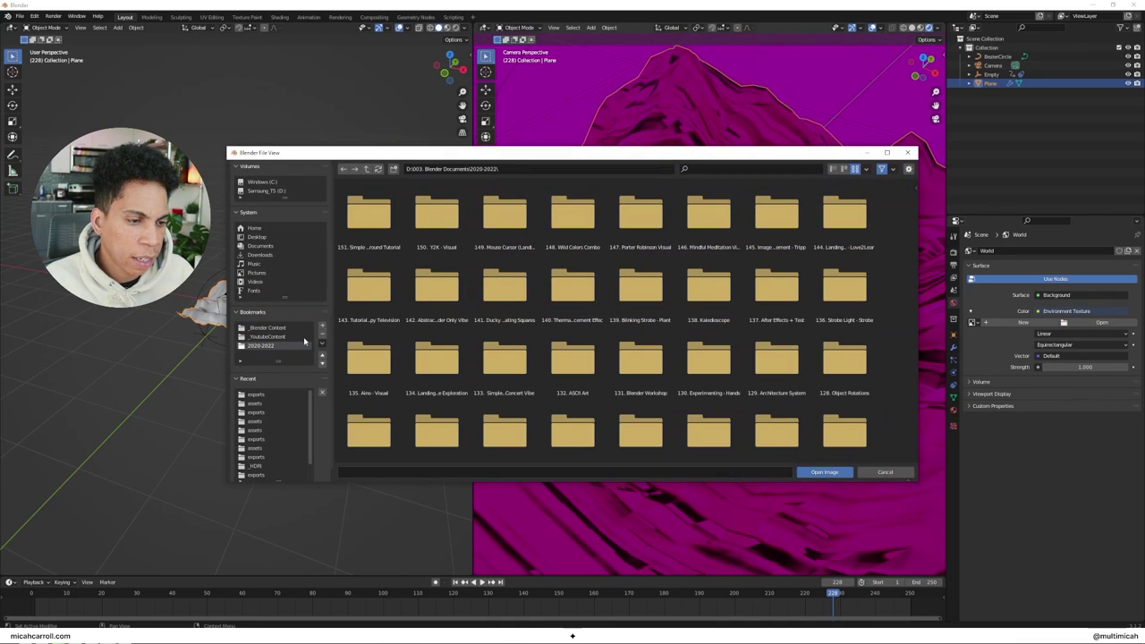
{"action": "scroll", "coordinate": [439, 338], "scroll_direction": "down", "scroll_amount": 2}
{"action": "scroll", "coordinate": [439, 338], "scroll_direction": "up", "scroll_amount": 1}
{"action": "left_click", "coordinate": [268, 336]}
{"action": "double_click", "coordinate": [506, 217]}
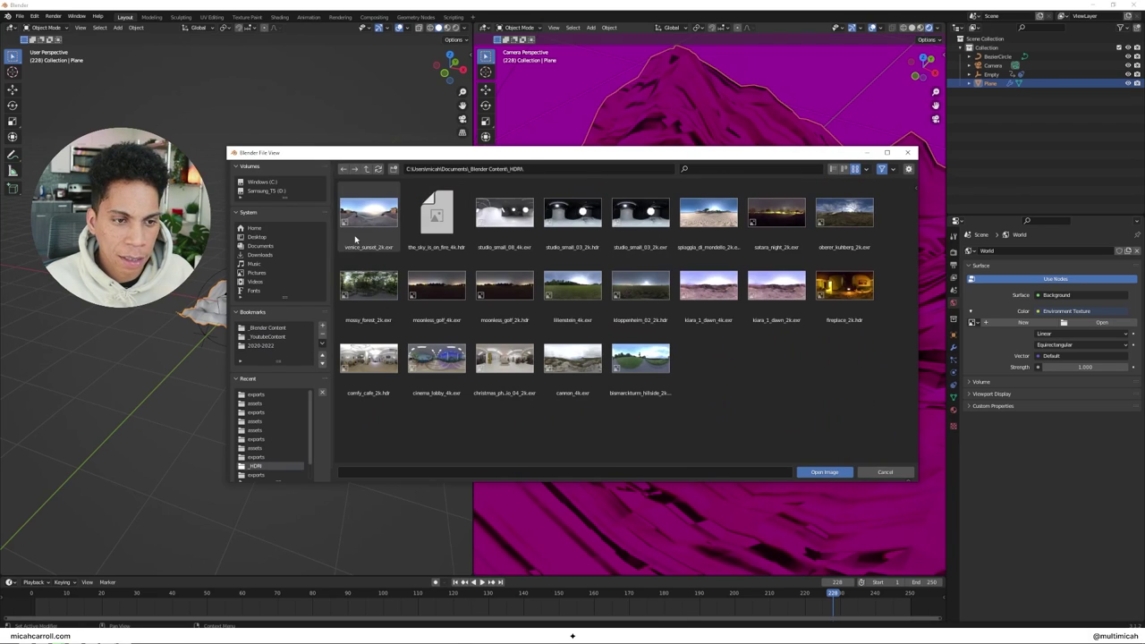
{"action": "left_click", "coordinate": [824, 471]}
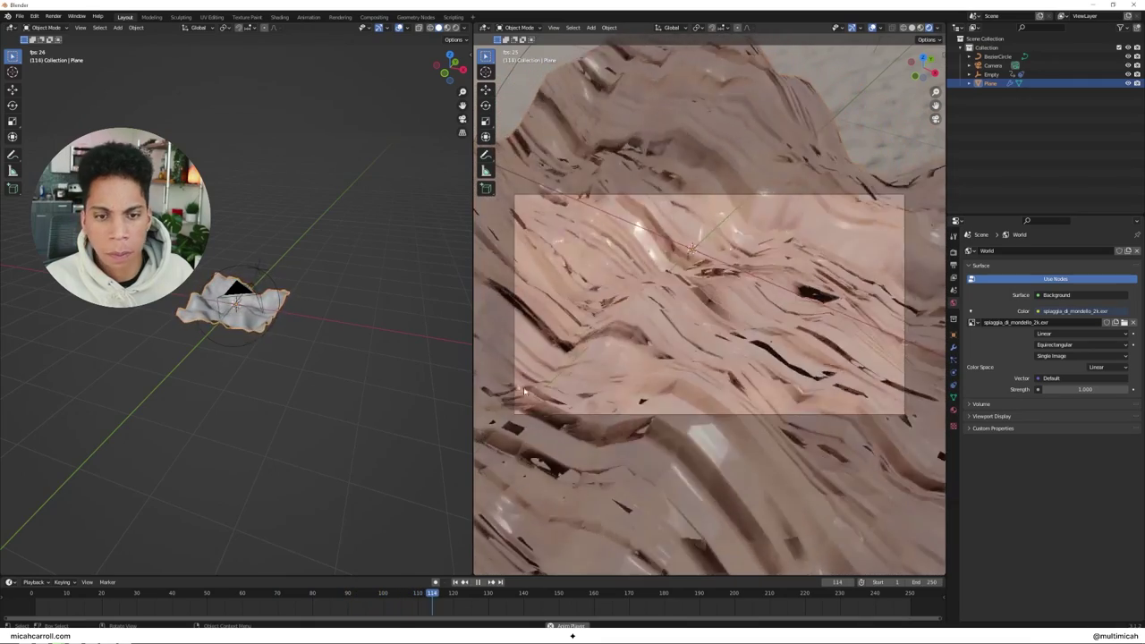
Examine the lit wave surface up close during playback.
{"action": "key", "text": "space"}
{"action": "scroll", "coordinate": [266, 350], "scroll_direction": "up", "scroll_amount": 4}
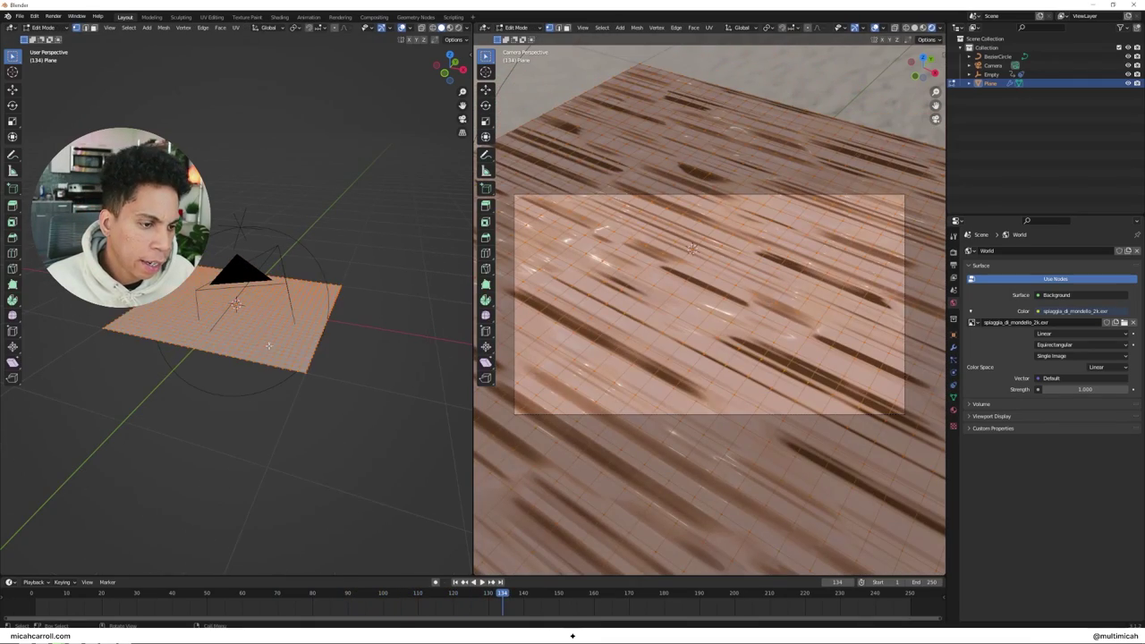
{"action": "scroll", "coordinate": [268, 350], "scroll_direction": "up", "scroll_amount": 3}
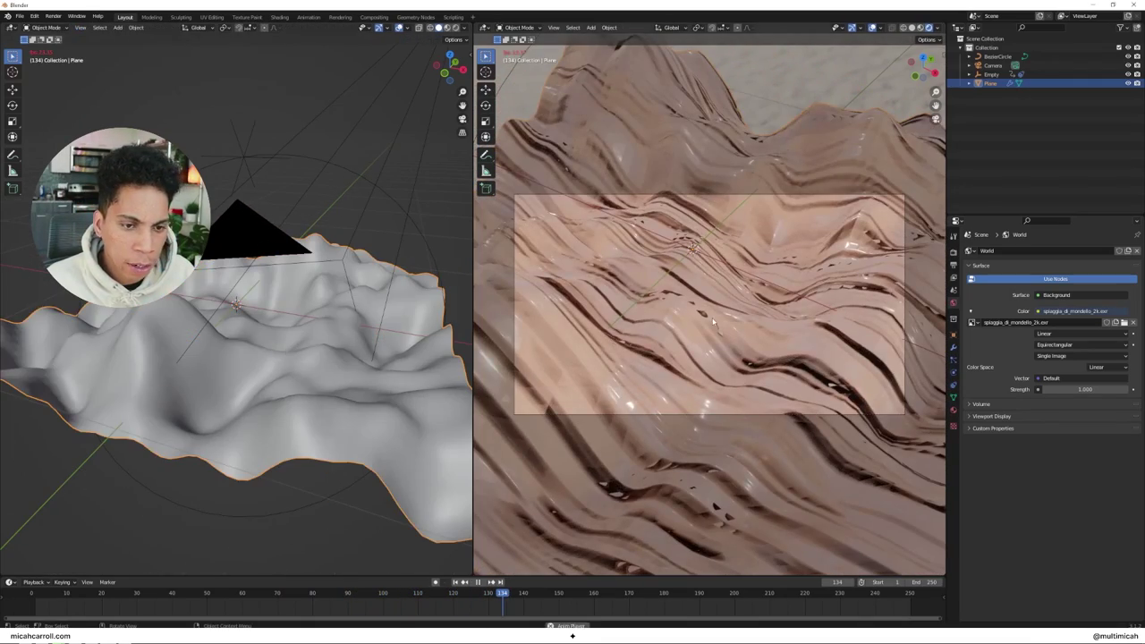
{"action": "key", "text": "space"}
{"action": "left_click", "coordinate": [352, 129]}
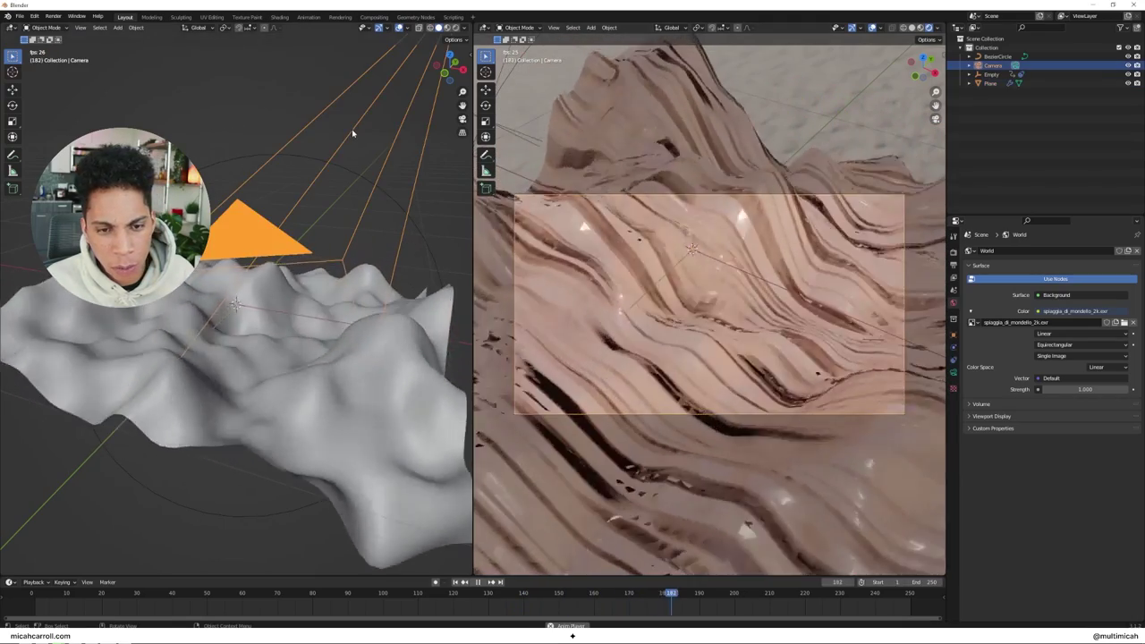
{"action": "key", "text": "space"}
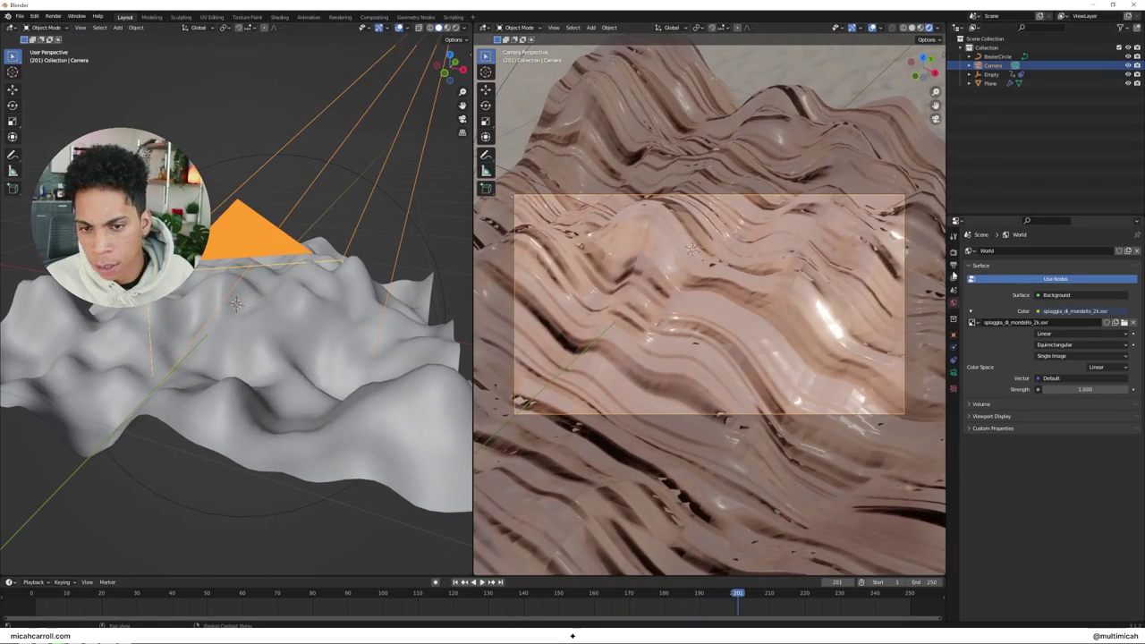
Add a Subdivision Surface modifier to the Plane below its Displace modifier.
{"action": "left_click", "coordinate": [988, 83]}
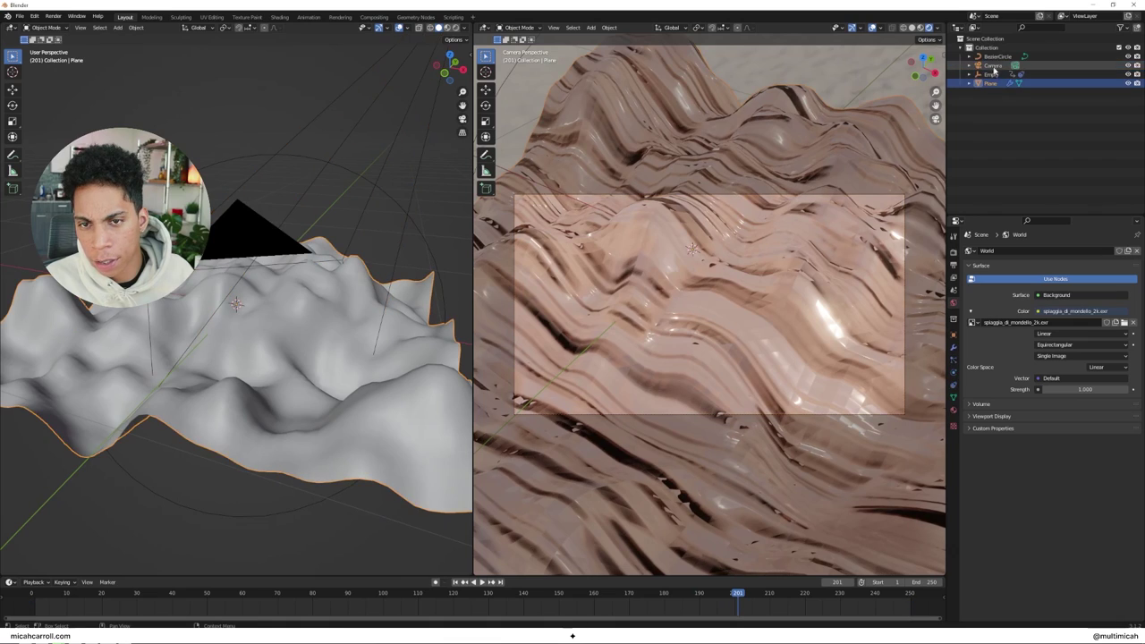
{"action": "left_click", "coordinate": [953, 346]}
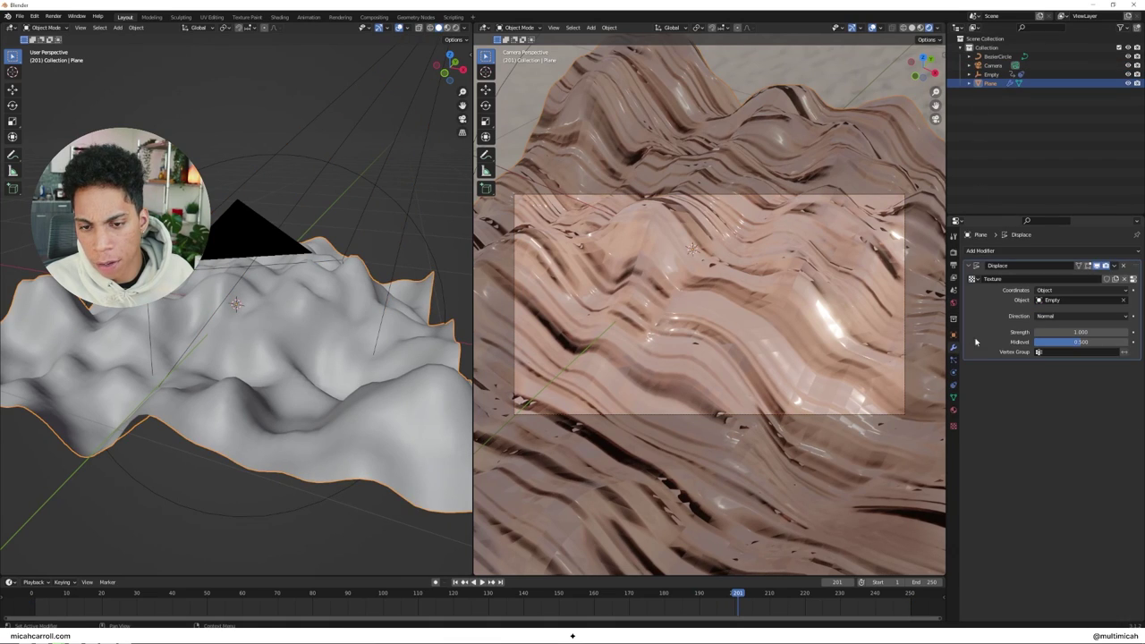
{"action": "left_click", "coordinate": [1024, 252]}
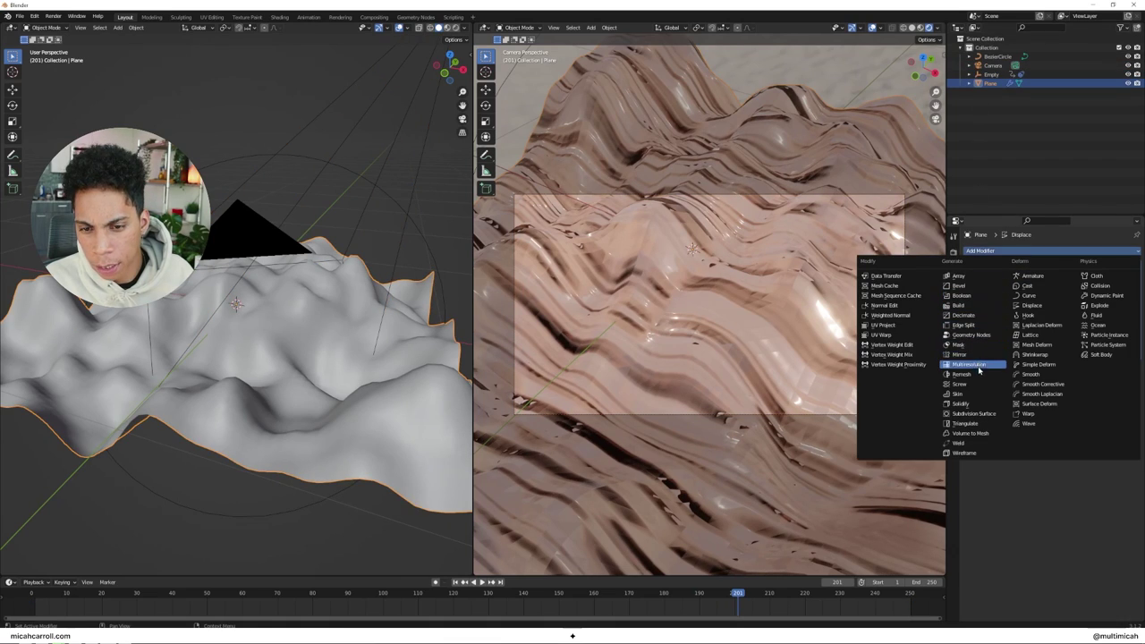
{"action": "left_click", "coordinate": [992, 415]}
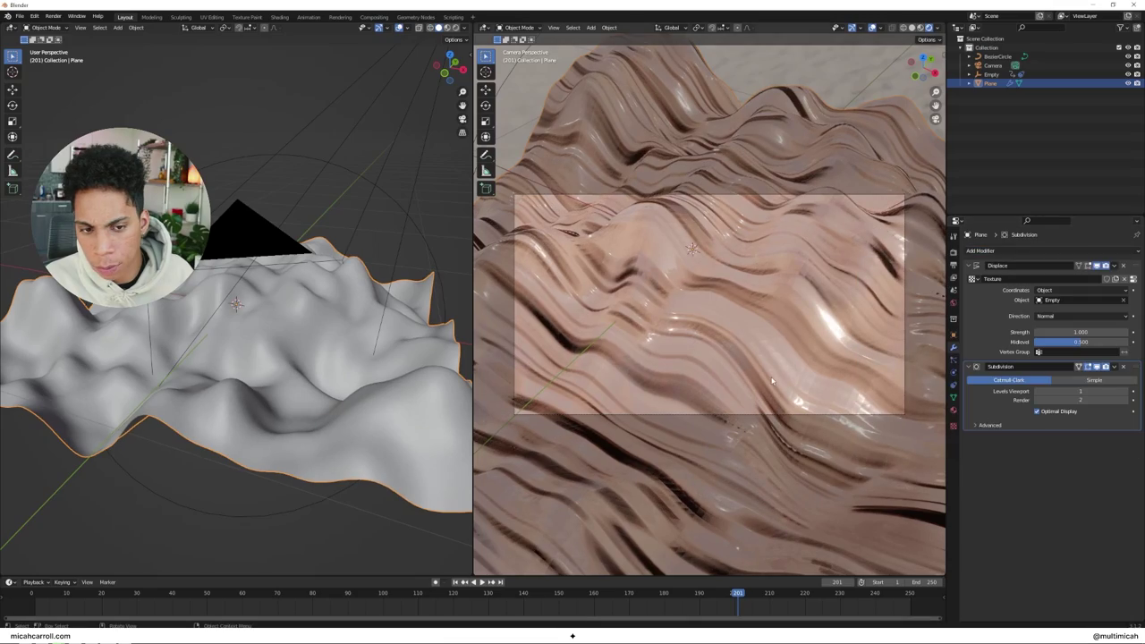
Play the animation and examine the subdivided plane in Wireframe, Solid and Rendered shading in both viewports.
{"action": "key", "text": "space"}
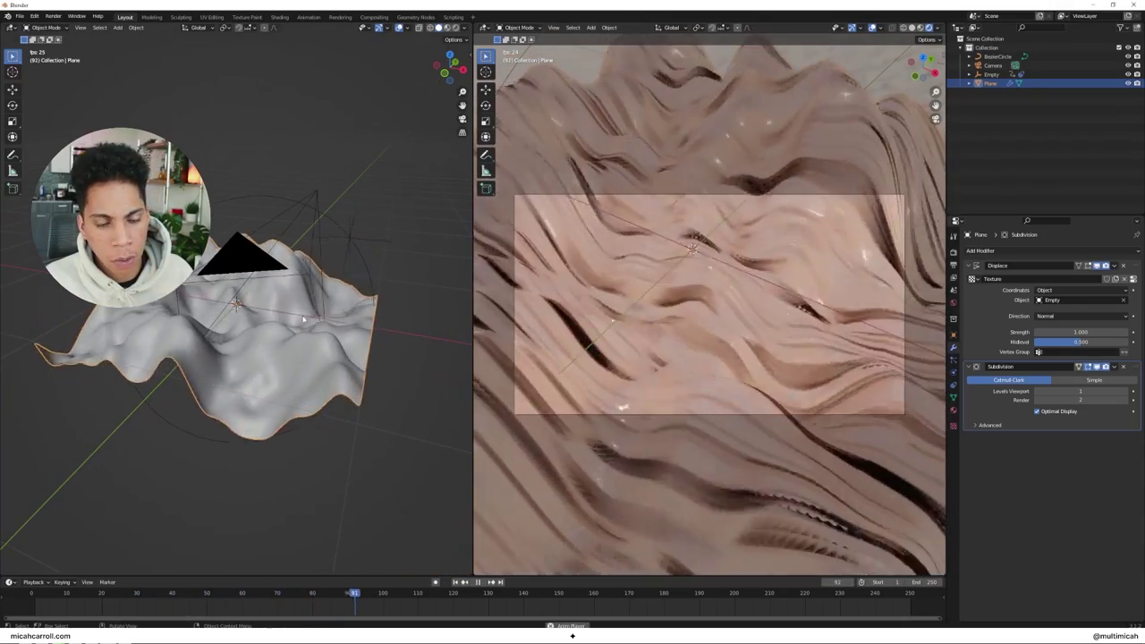
{"action": "key", "text": "z"}
{"action": "left_click", "coordinate": [250, 318]}
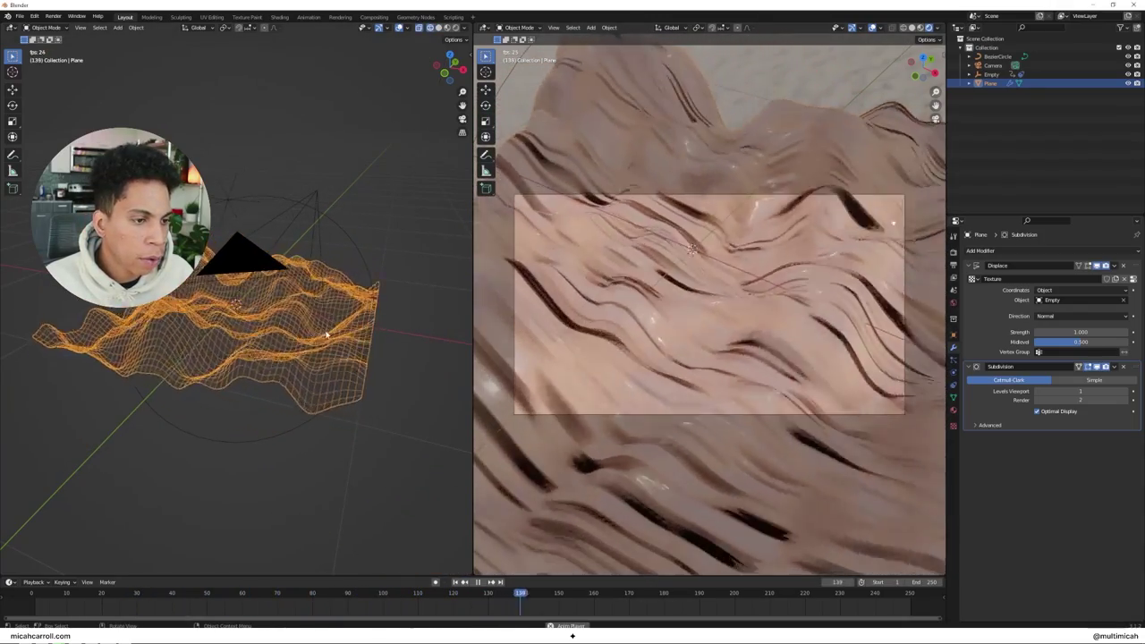
{"action": "key", "text": "z"}
{"action": "left_click", "coordinate": [409, 320]}
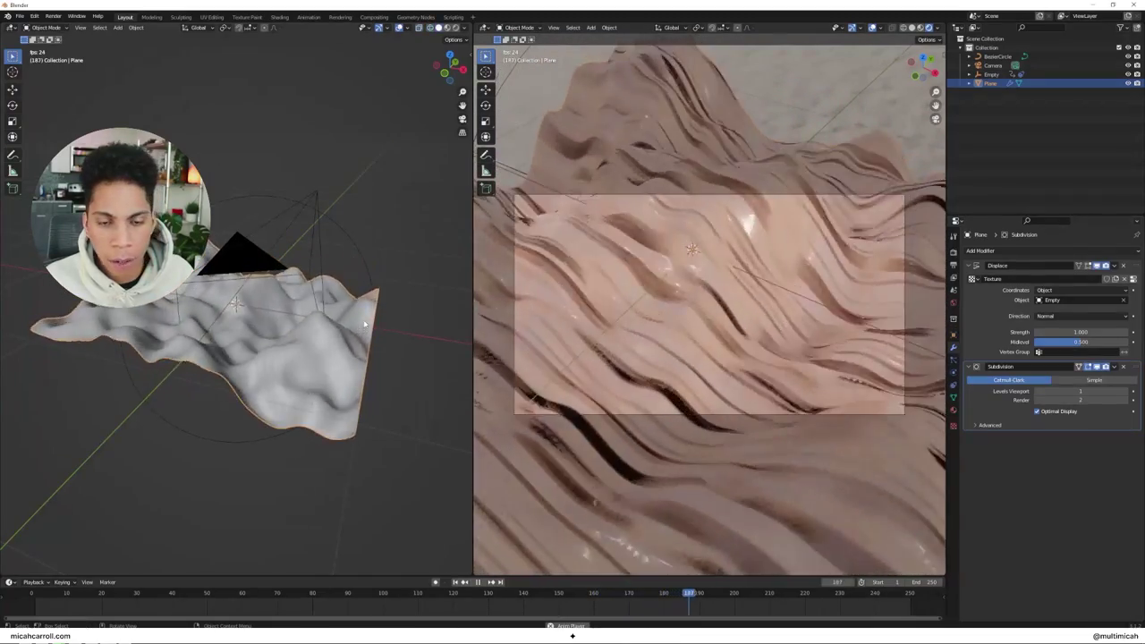
{"action": "key", "text": "z"}
{"action": "left_click", "coordinate": [432, 317]}
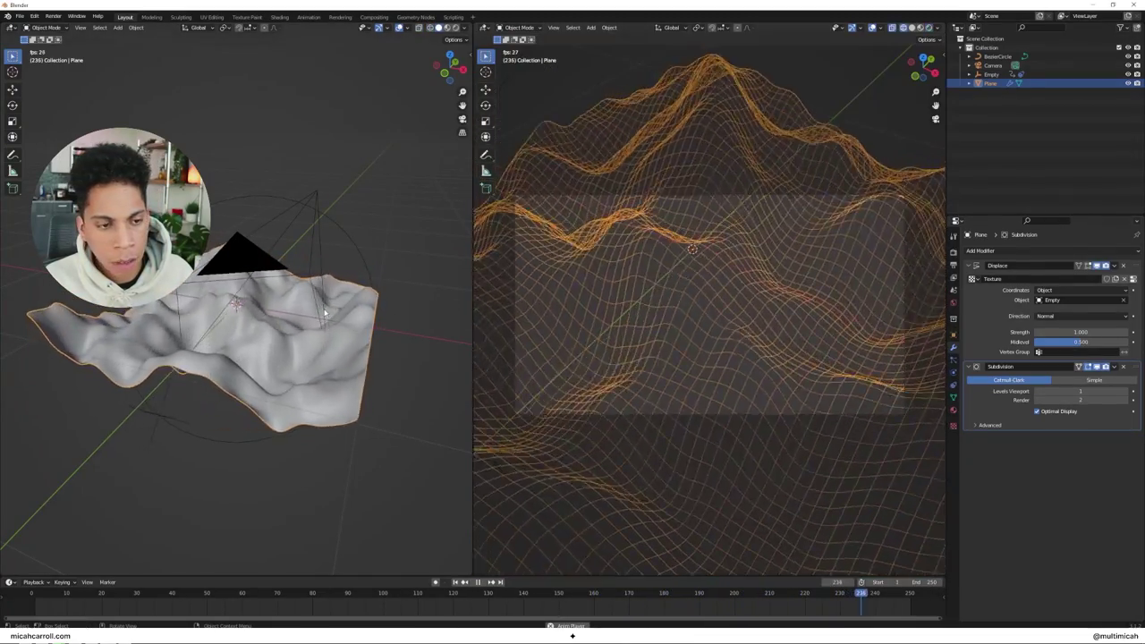
{"action": "key", "text": "z"}
{"action": "left_click", "coordinate": [760, 323]}
{"action": "key", "text": "z"}
{"action": "left_click", "coordinate": [12, 283]}
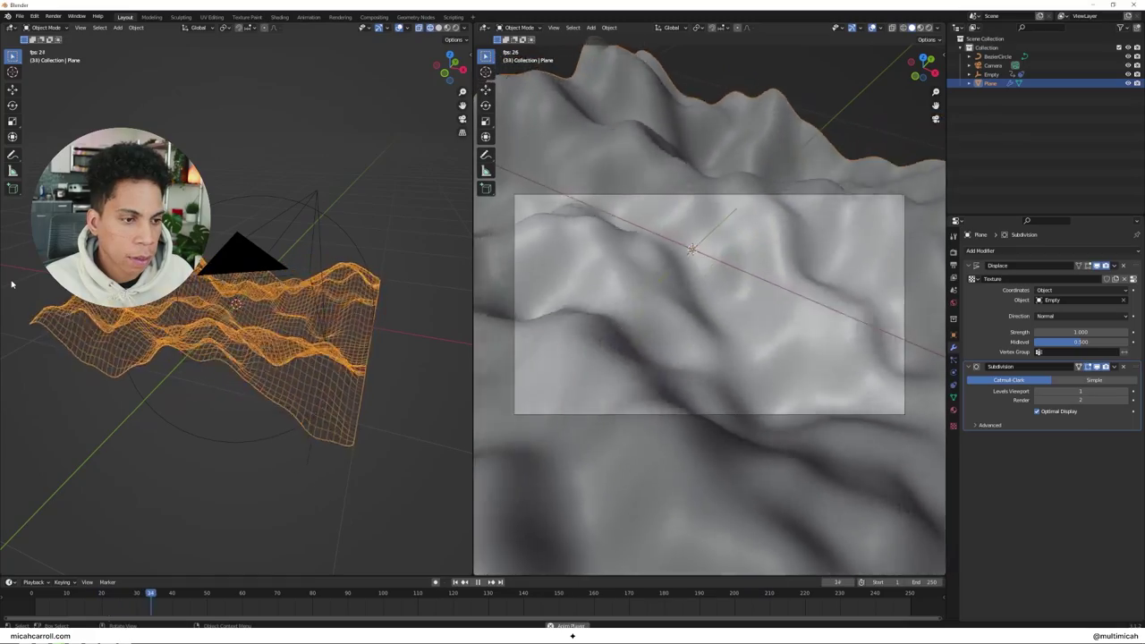
{"action": "key", "text": "z"}
{"action": "left_click", "coordinate": [810, 165]}
{"action": "key", "text": "z"}
{"action": "left_click", "coordinate": [319, 275]}
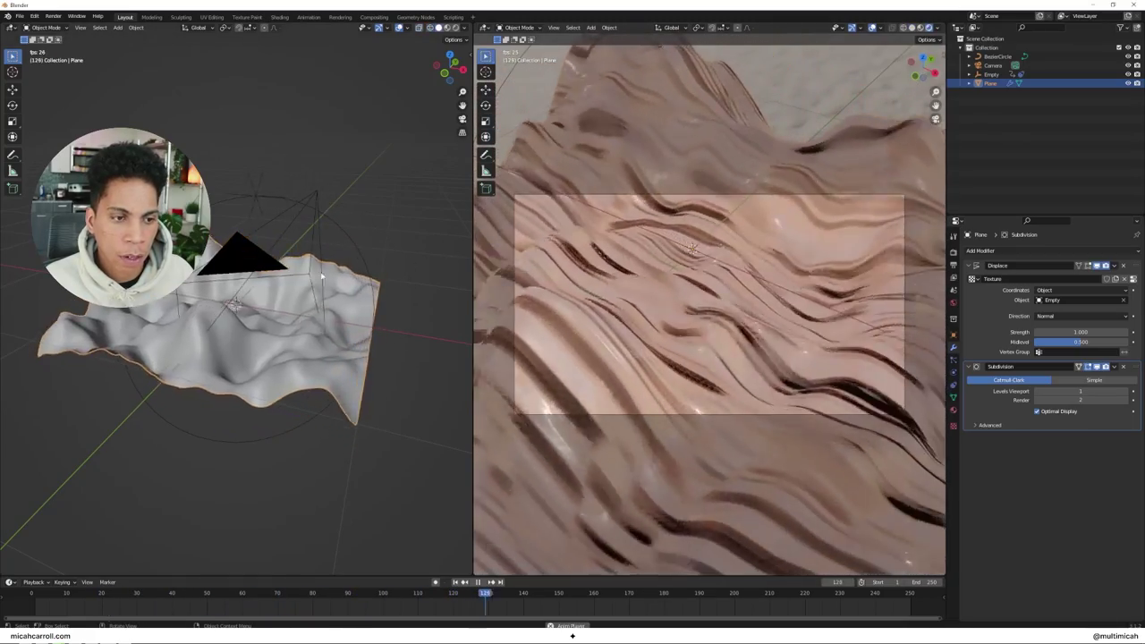
{"action": "key", "text": "space"}
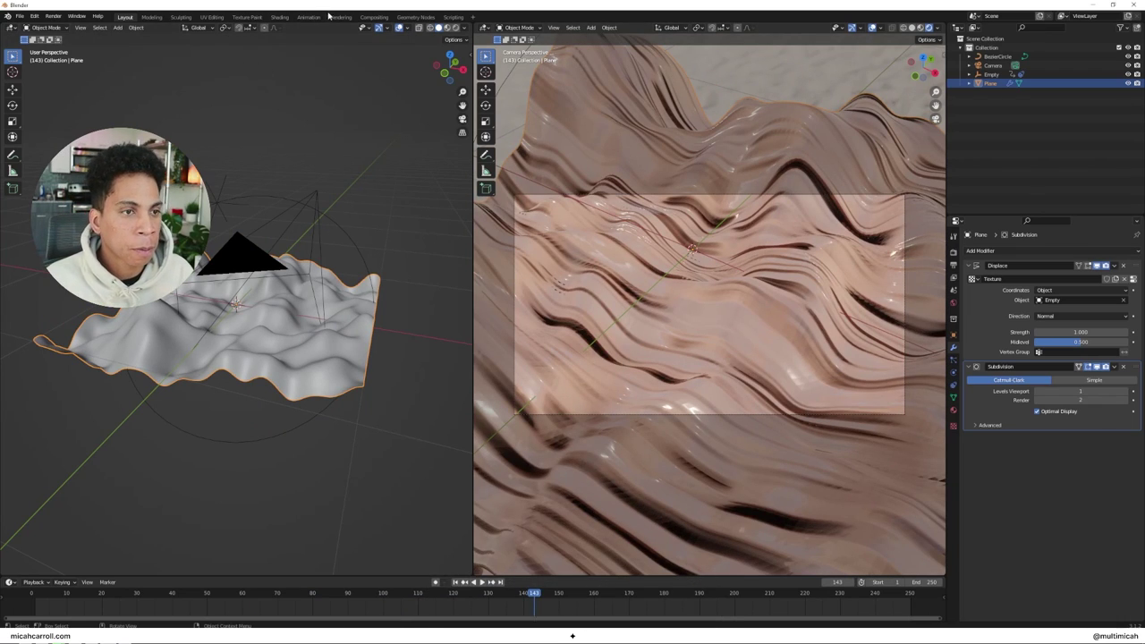
Save the project as tutorial-work.blend in the assets folder of the 151. Simple Wave Background Tutorial project.
{"action": "key", "text": "ctrl+s"}
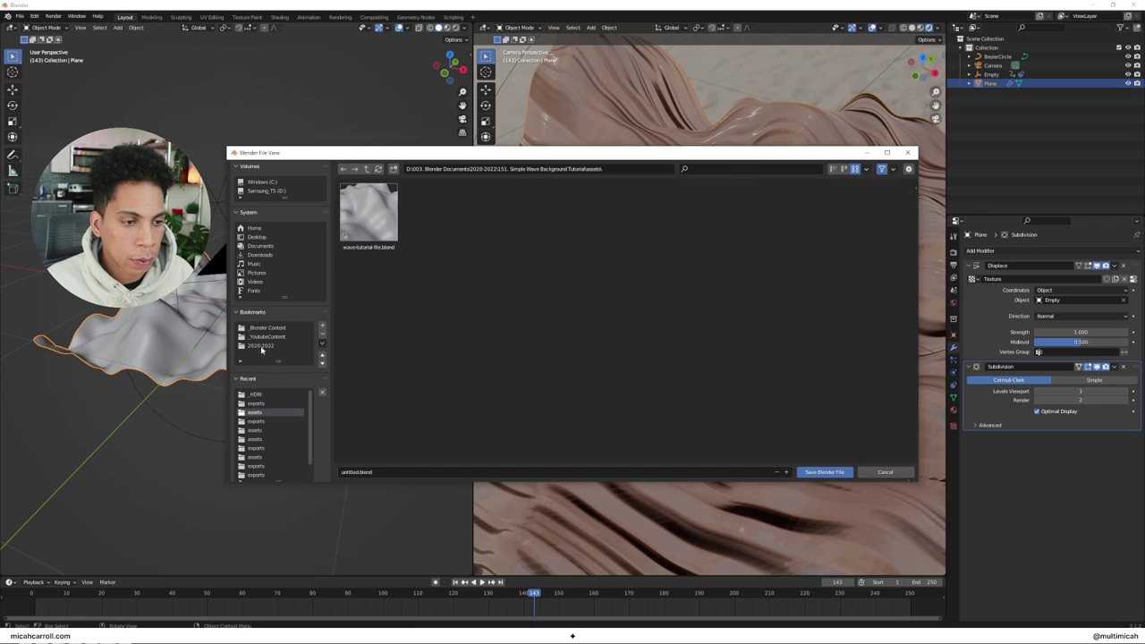
{"action": "left_click", "coordinate": [262, 346]}
{"action": "double_click", "coordinate": [370, 212]}
{"action": "left_click", "coordinate": [429, 230]}
{"action": "double_click", "coordinate": [429, 231]}
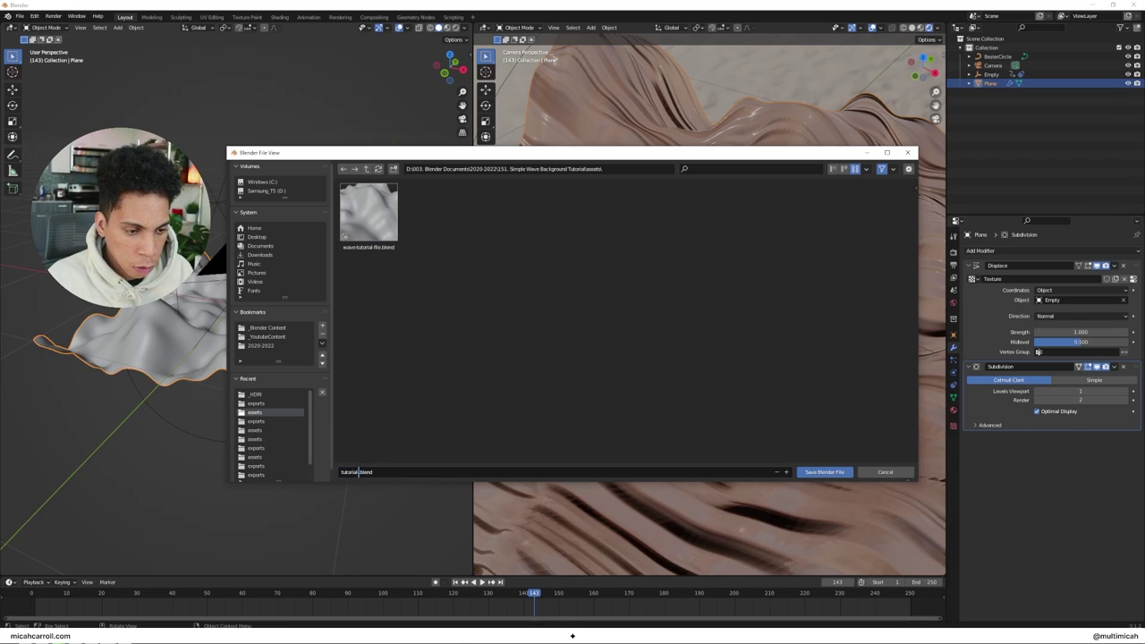
{"action": "left_click", "coordinate": [845, 471]}
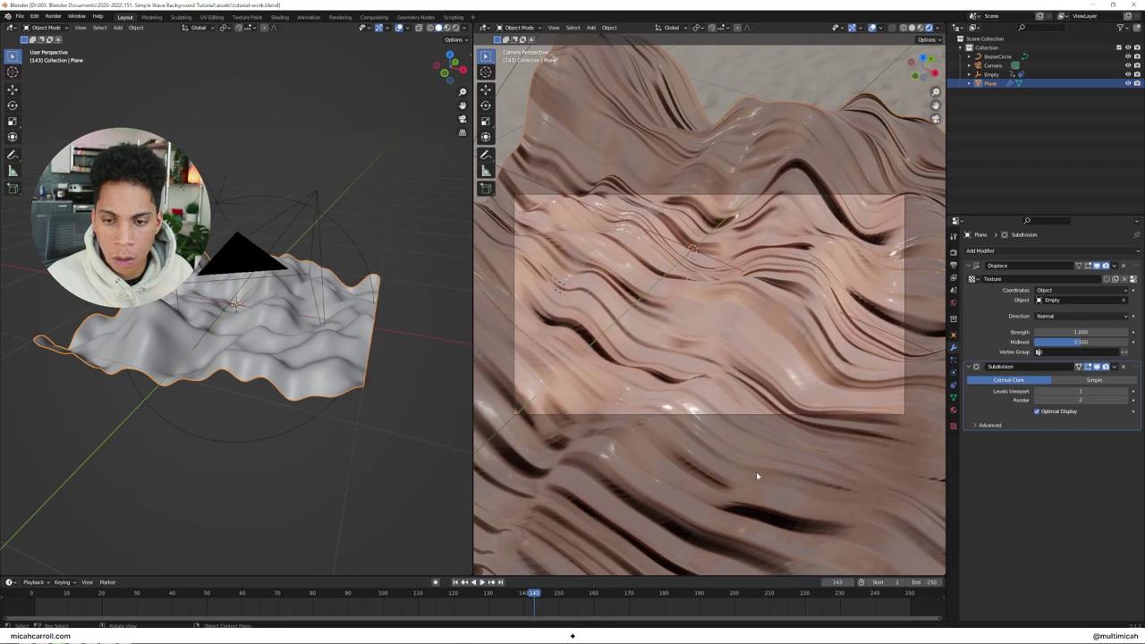
Enable nodes in the Compositing workspace and space the Render Layers node away from the Composite node.
{"action": "left_click", "coordinate": [376, 17]}
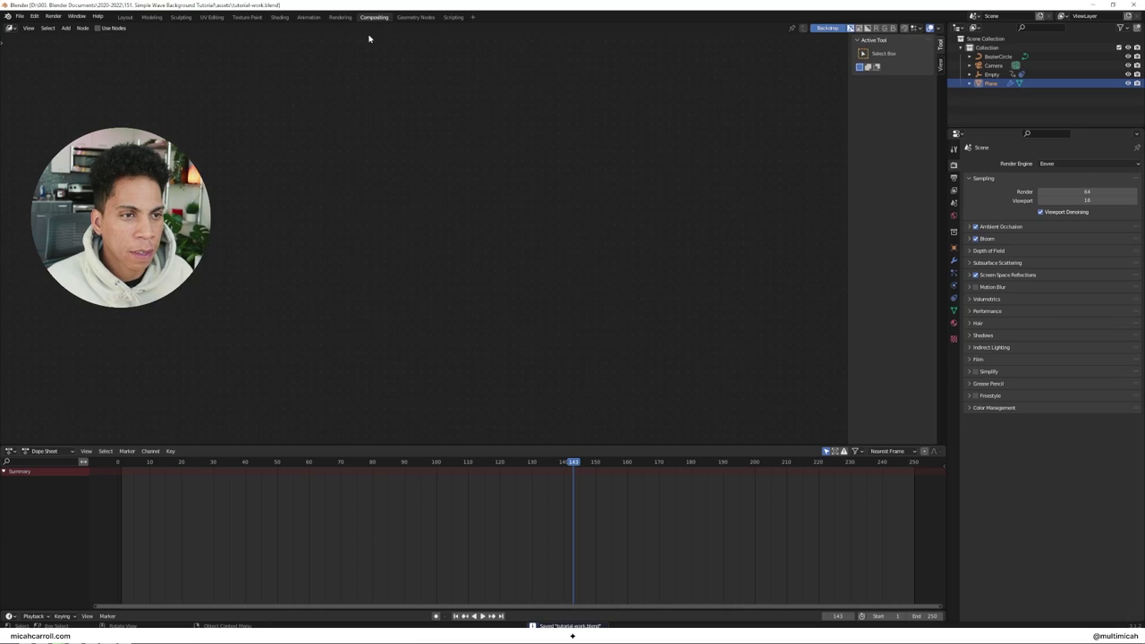
{"action": "left_click", "coordinate": [107, 28]}
{"action": "left_click_drag", "start_coordinate": [400, 154], "coordinate": [215, 148]}
Configure the render output as FFmpeg Video with an MPEG-4 container and Perceptually Lossless output quality.
{"action": "left_click", "coordinate": [953, 180]}
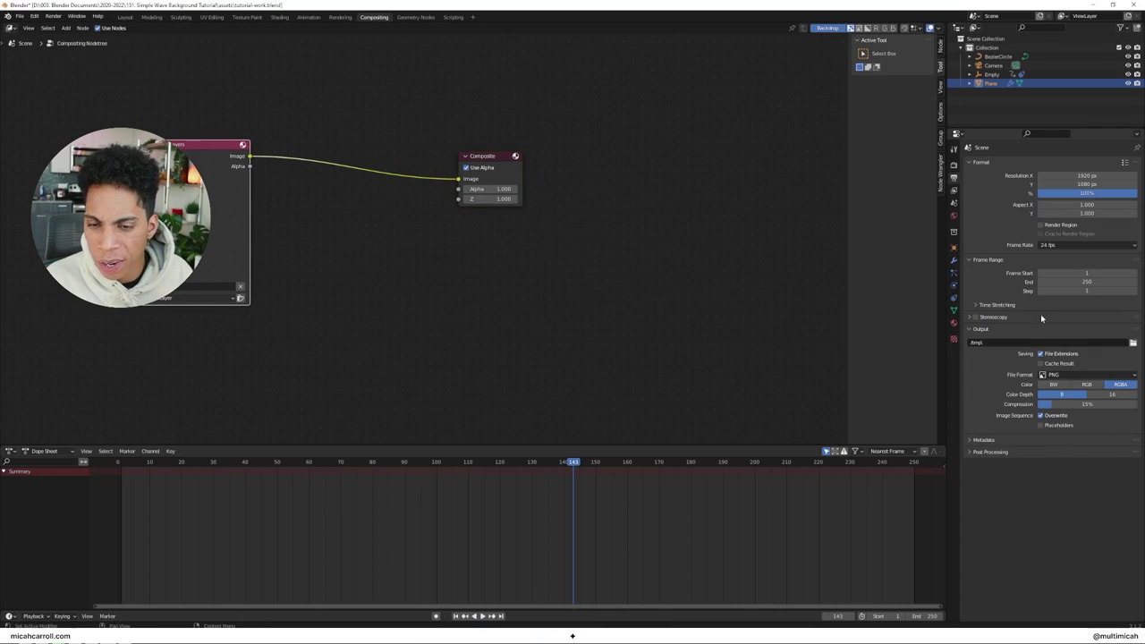
{"action": "left_click", "coordinate": [1133, 375]}
{"action": "left_click", "coordinate": [1102, 421]}
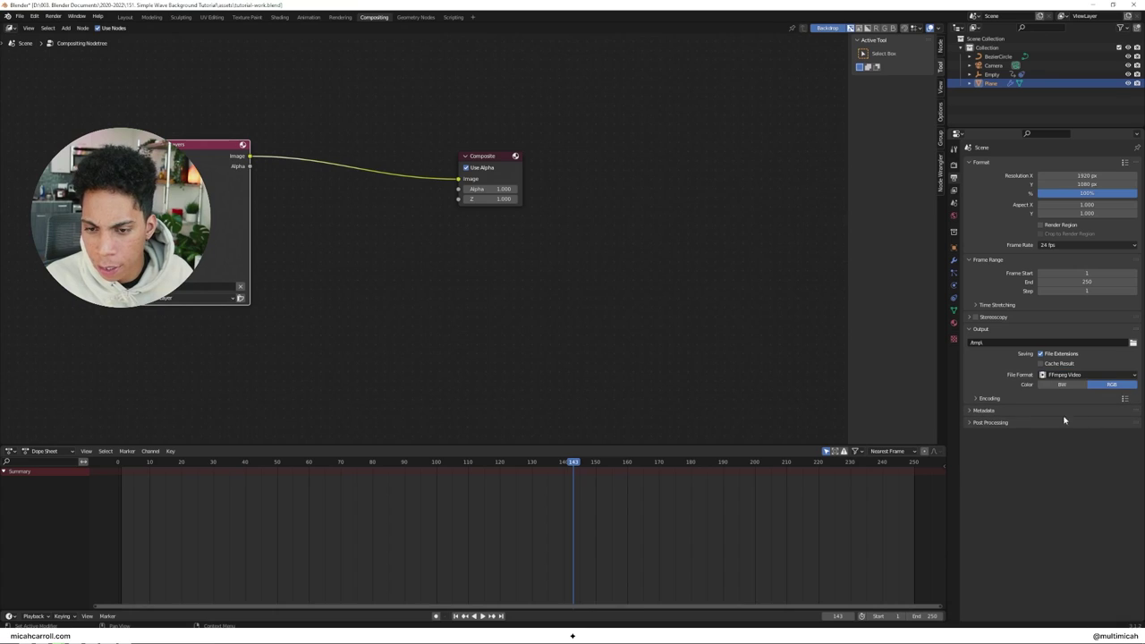
{"action": "left_click", "coordinate": [988, 399]}
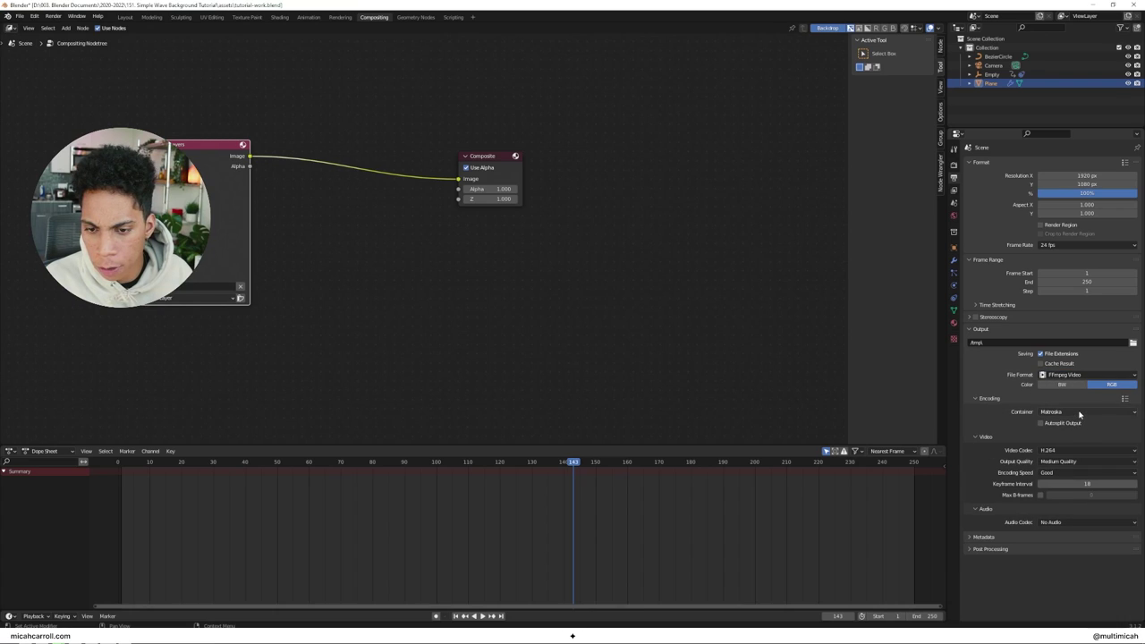
{"action": "left_click", "coordinate": [1078, 412]}
{"action": "left_click", "coordinate": [1053, 443]}
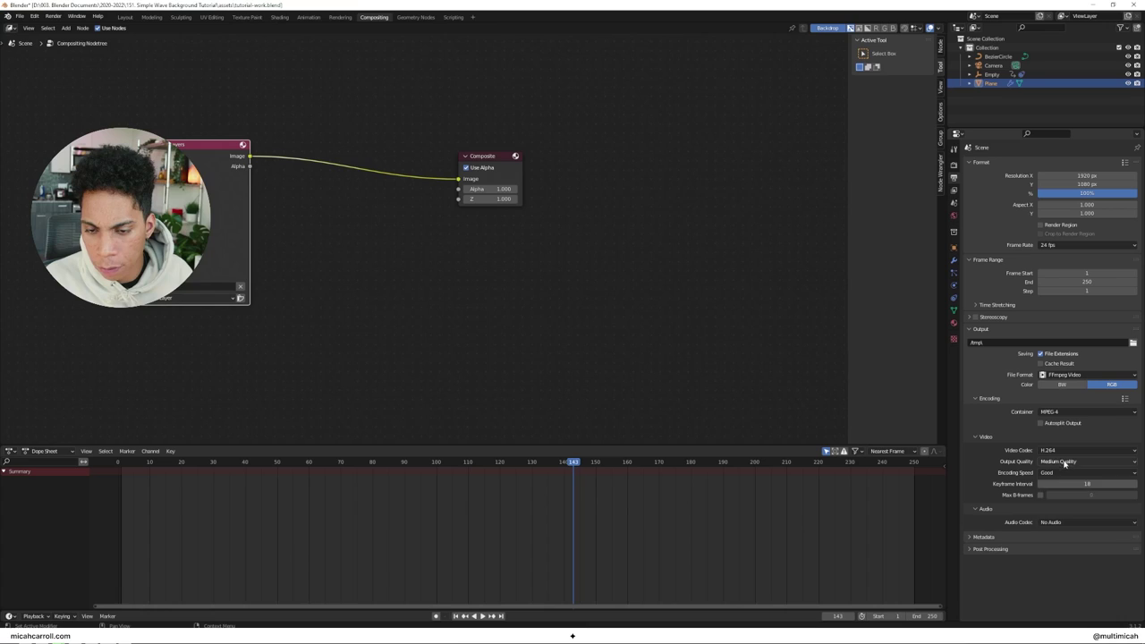
{"action": "left_click", "coordinate": [1063, 462]}
{"action": "left_click", "coordinate": [1065, 484]}
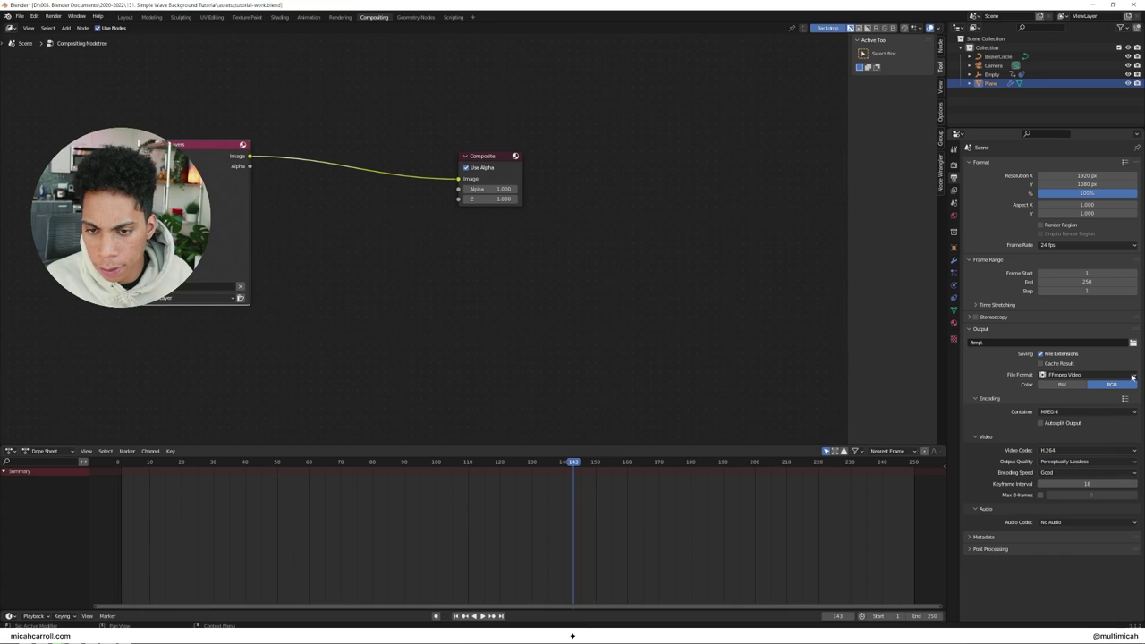
Set the output path to tutorial-finish.mp4 in the tutorial project's exports folder.
{"action": "left_click", "coordinate": [1133, 342]}
{"action": "left_click", "coordinate": [279, 346]}
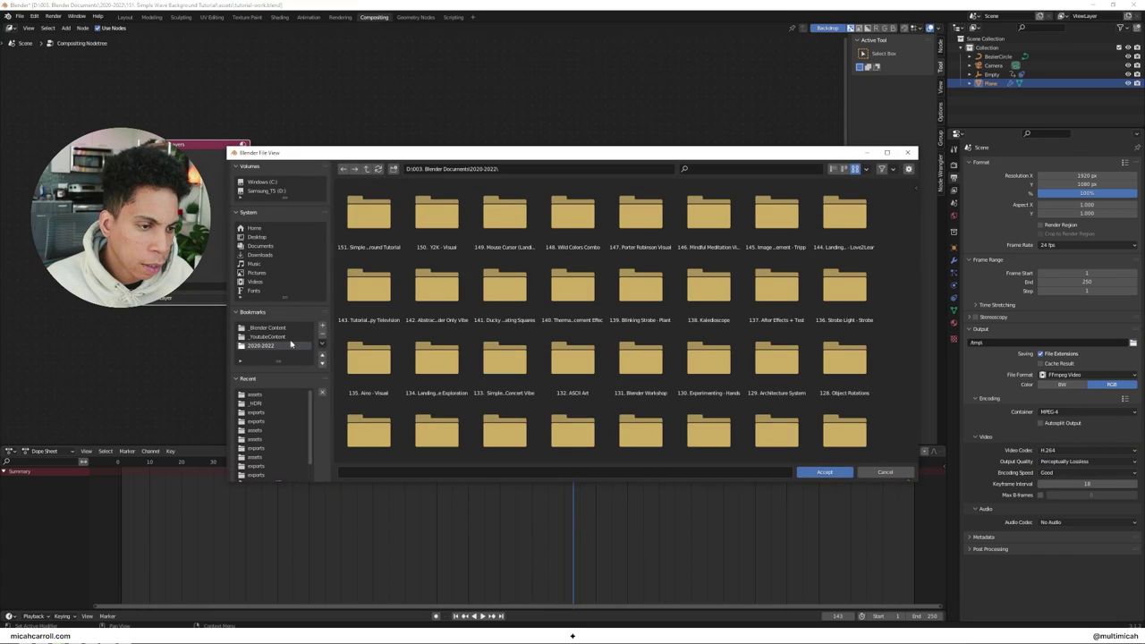
{"action": "left_click", "coordinate": [368, 220]}
{"action": "left_click", "coordinate": [390, 240]}
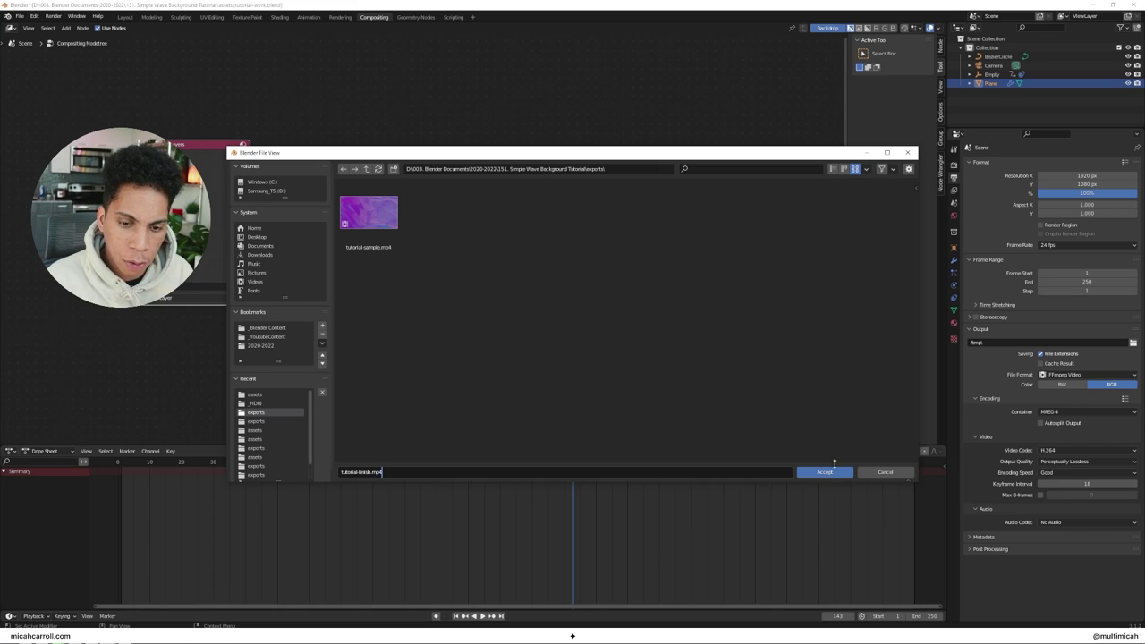
{"action": "left_click", "coordinate": [830, 471]}
Add a Viewer node directly below the Composite node.
{"action": "key", "text": "shift+a"}
{"action": "left_click", "coordinate": [392, 249]}
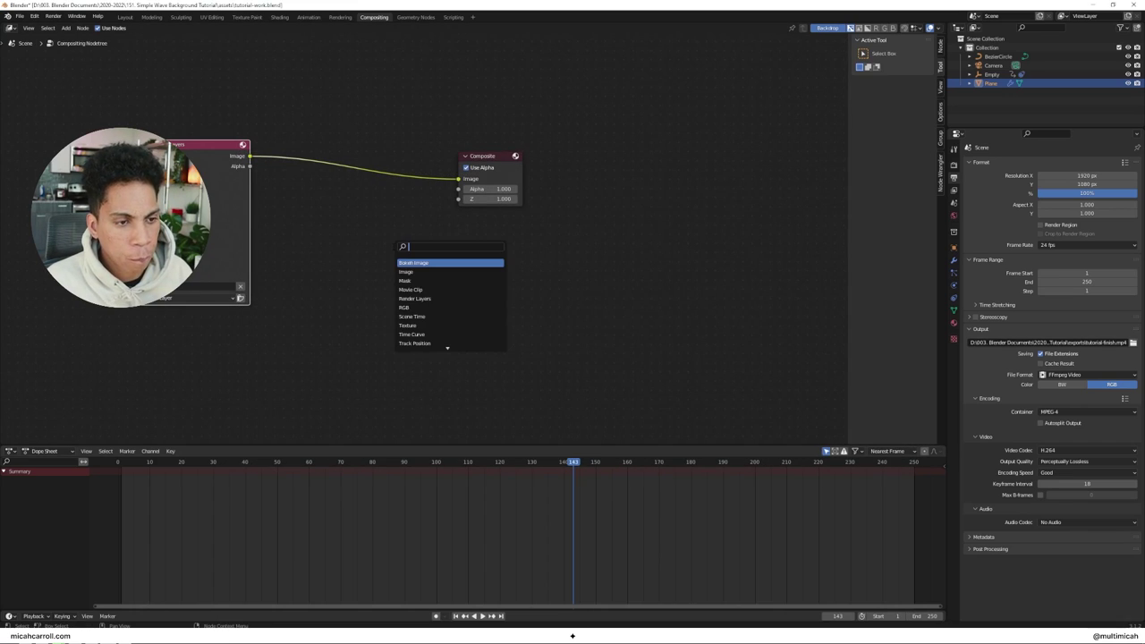
{"action": "type", "text": "vie"}
{"action": "key", "text": "Return"}
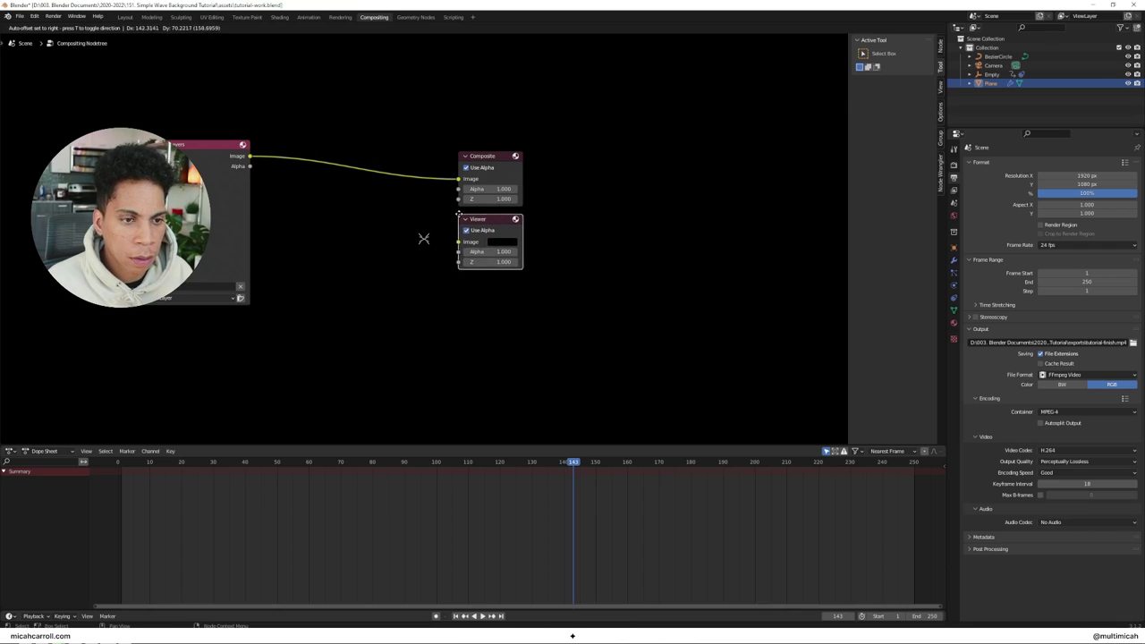
{"action": "left_click", "coordinate": [467, 205]}
Insert a Reroute on the link between Render Layers and Composite and connect it to the Viewer's Image input.
{"action": "key", "text": "shift+a"}
{"action": "left_click", "coordinate": [409, 212]}
{"action": "type", "text": "re"}
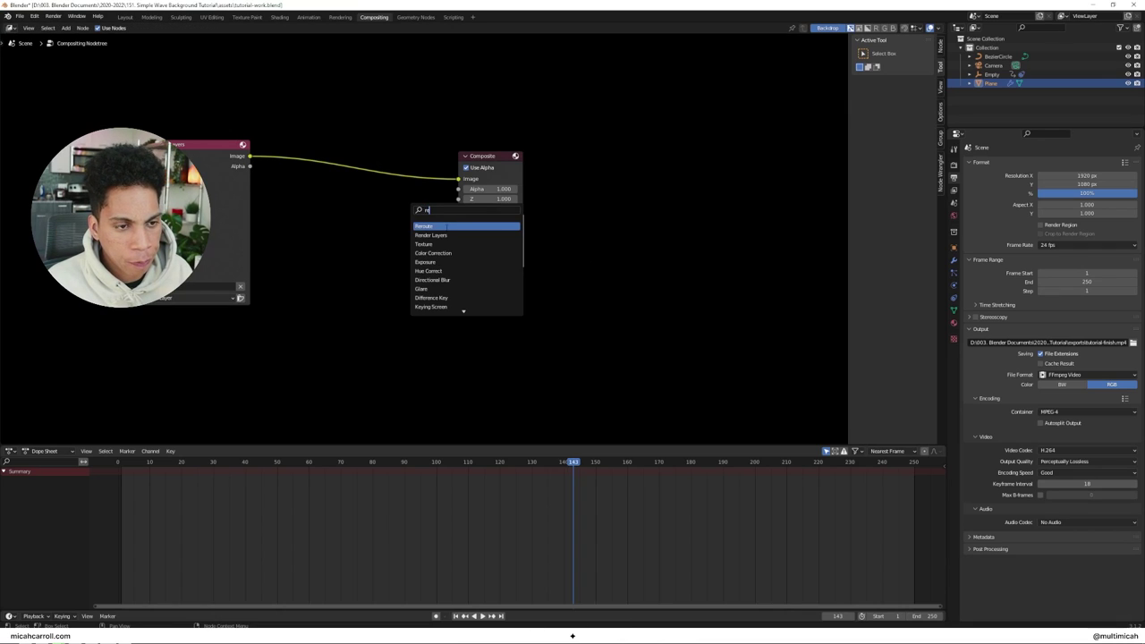
{"action": "key", "text": "Return"}
{"action": "left_click", "coordinate": [426, 186]}
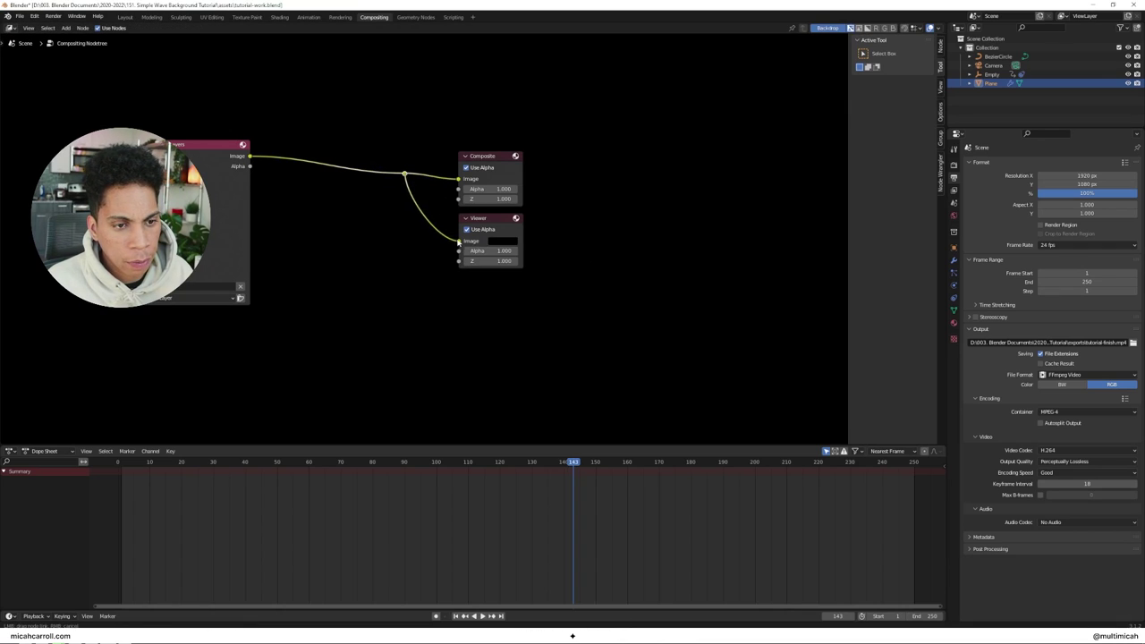
{"action": "left_click_drag", "start_coordinate": [458, 241], "coordinate": [458, 240]}
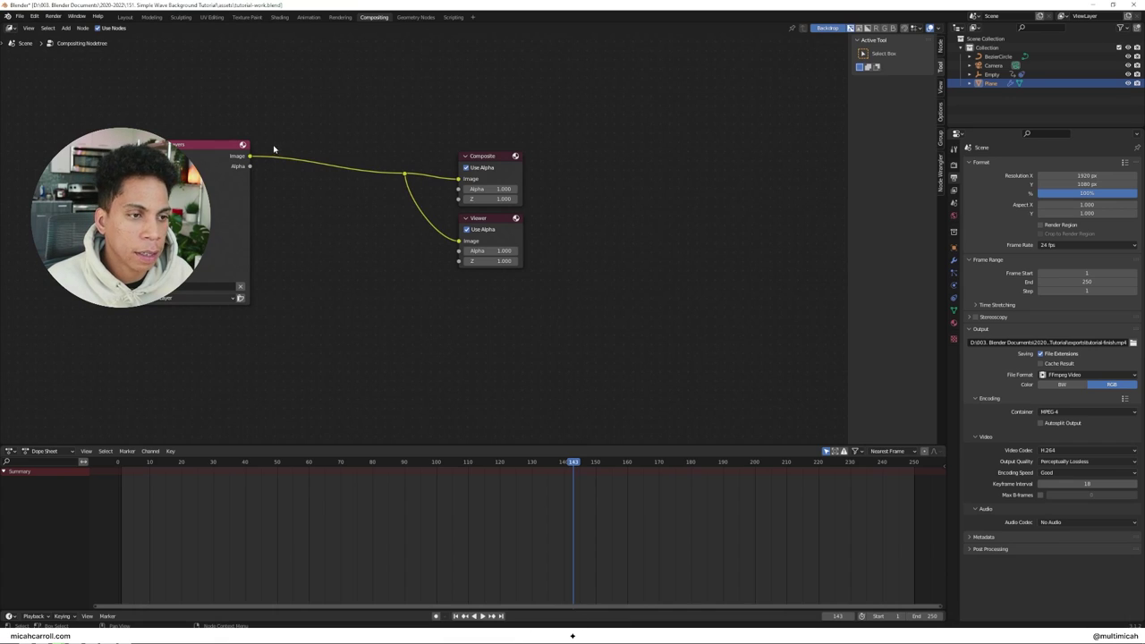
Return to the Layout workspace and examine the Clouds texture settings behind the Plane's Displace modifier.
{"action": "left_click", "coordinate": [124, 18]}
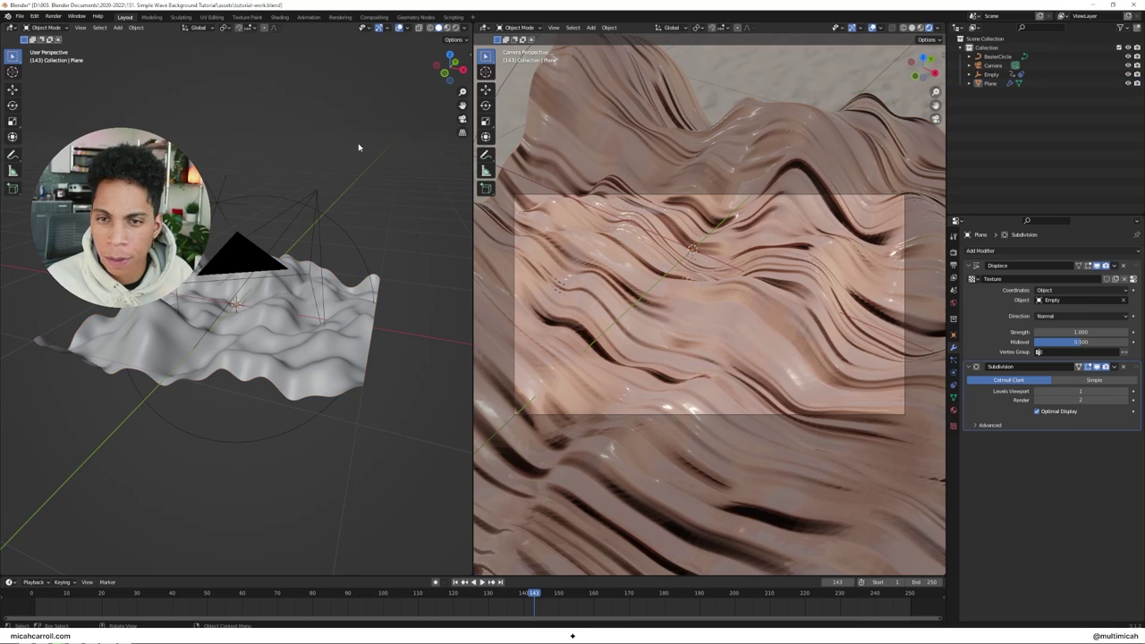
{"action": "middle_click_drag", "start_coordinate": [355, 149], "coordinate": [340, 171]}
{"action": "scroll", "coordinate": [283, 168], "scroll_direction": "down", "scroll_amount": 6}
{"action": "key", "text": "shift+a"}
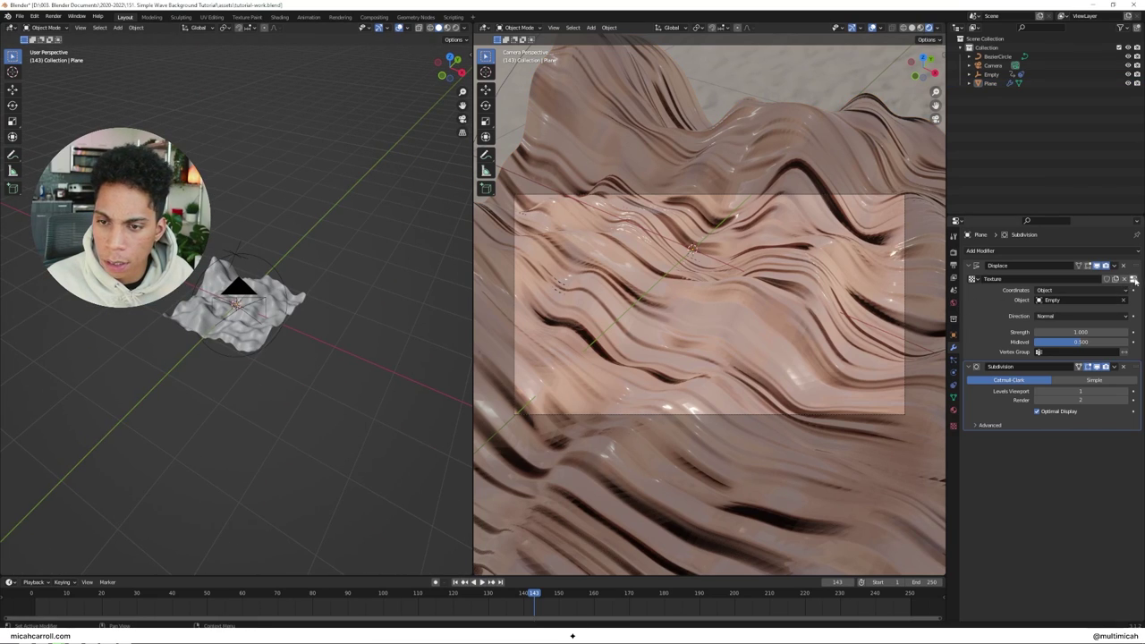
{"action": "left_click", "coordinate": [1134, 279]}
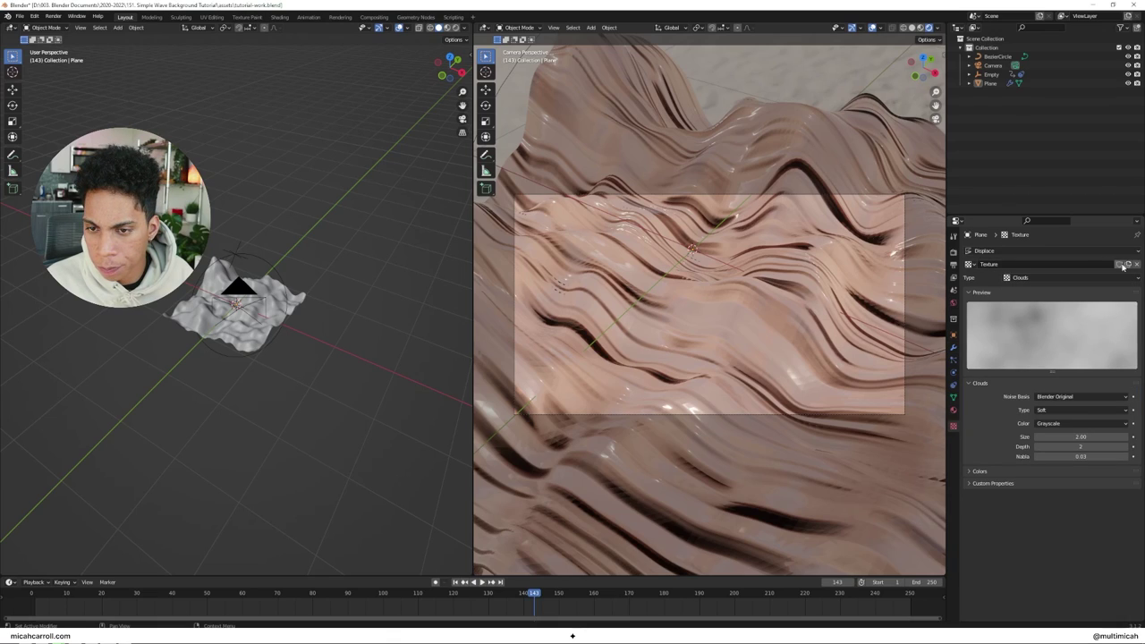
{"action": "left_click", "coordinate": [953, 346]}
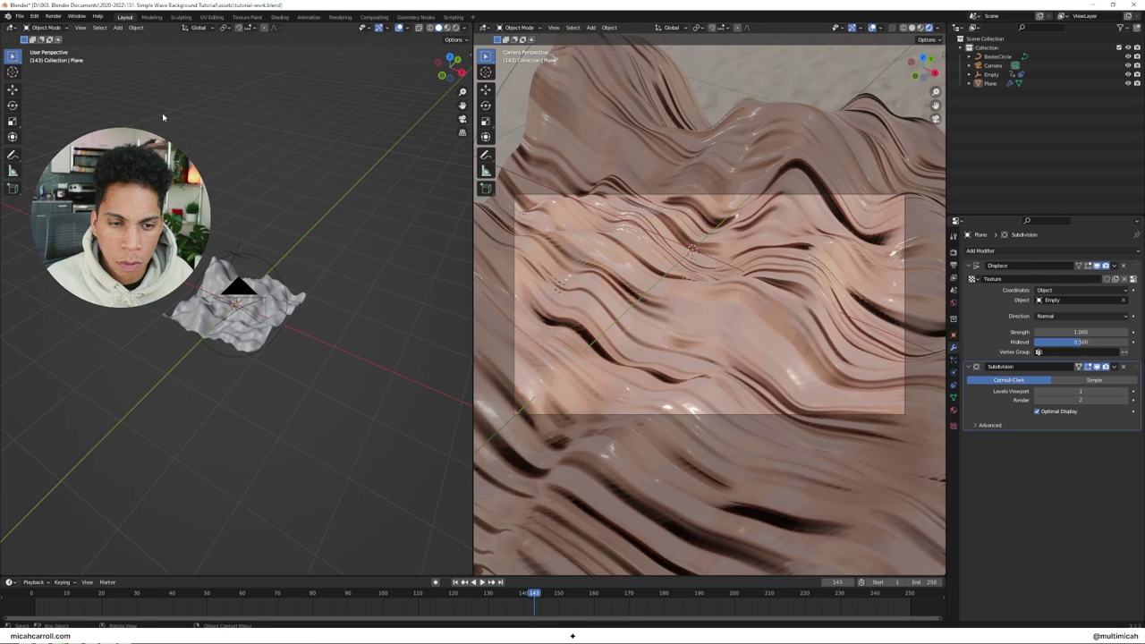
Add a cube and raise it along the Z axis above the wavy plane.
{"action": "key", "text": "shift+a"}
{"action": "mouse_move", "coordinate": [183, 137]}
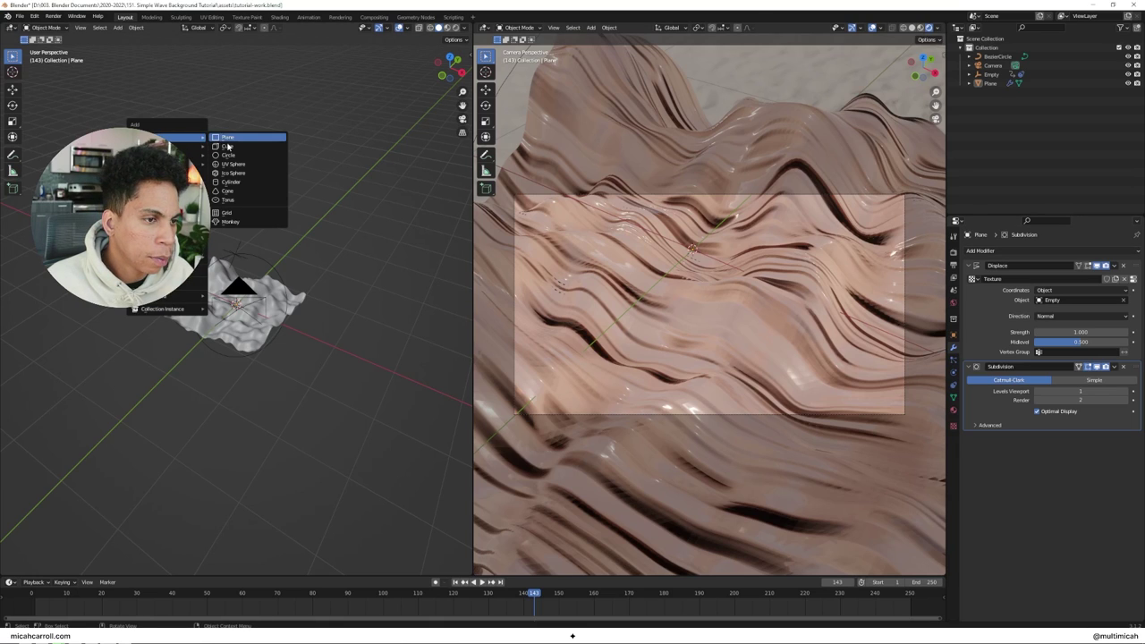
{"action": "left_click", "coordinate": [228, 146]}
{"action": "key", "text": "g"}
{"action": "key", "text": "z"}
{"action": "left_click", "coordinate": [330, 158]}
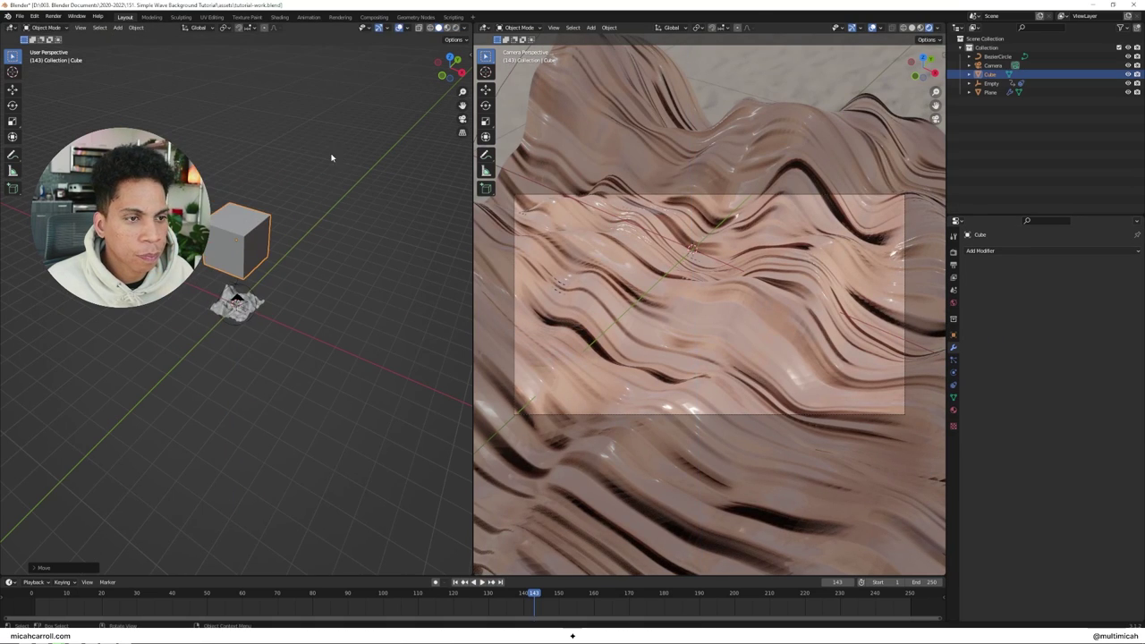
Add a Displace modifier to the cube with a new texture named noise.
{"action": "left_click", "coordinate": [1050, 250]}
{"action": "left_click", "coordinate": [1038, 302]}
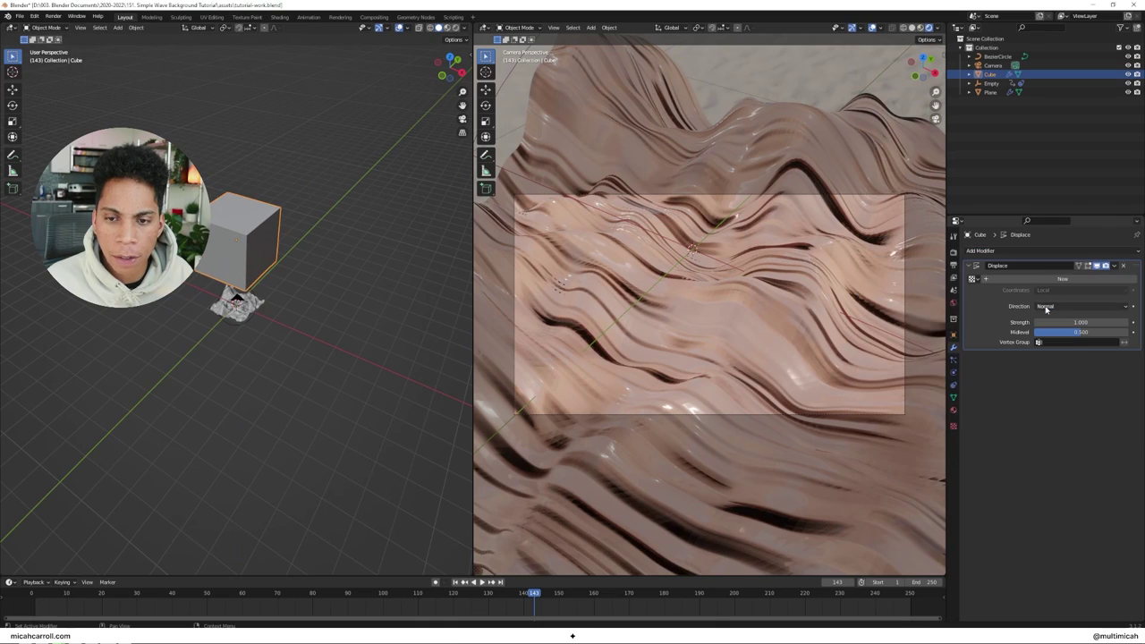
{"action": "left_click", "coordinate": [1064, 279]}
{"action": "double_click", "coordinate": [1063, 280]}
{"action": "type", "text": "noise"}
{"action": "key", "text": "Return"}
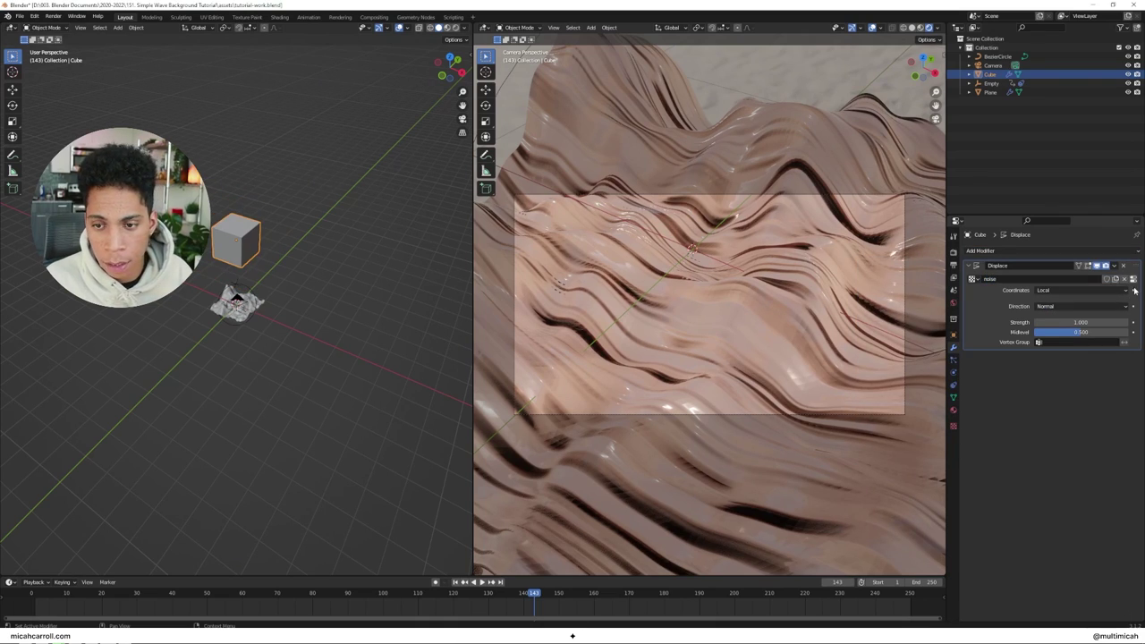
Change the noise texture's type to Clouds and reduce its size.
{"action": "left_click", "coordinate": [1133, 279]}
{"action": "left_click", "coordinate": [1051, 282]}
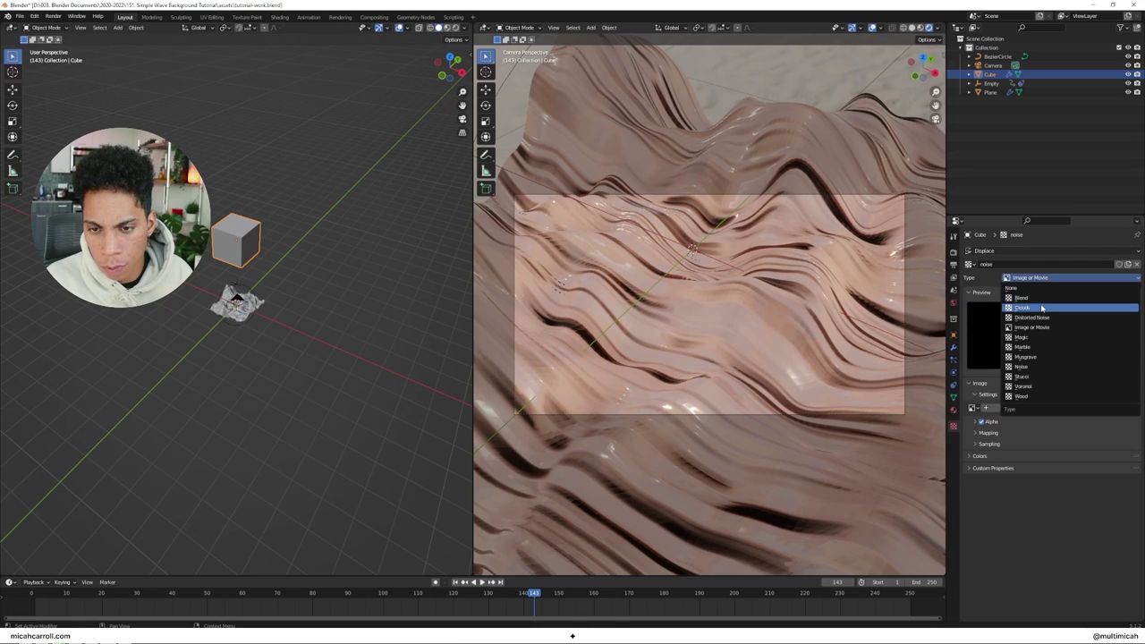
{"action": "left_click", "coordinate": [1024, 297]}
{"action": "left_click_drag", "start_coordinate": [1080, 436], "coordinate": [994, 442]}
Delete the demonstration cube above the wavy plane.
{"action": "left_click", "coordinate": [308, 224]}
{"action": "left_click", "coordinate": [236, 224]}
{"action": "key", "text": "x"}
{"action": "left_click", "coordinate": [241, 227]}
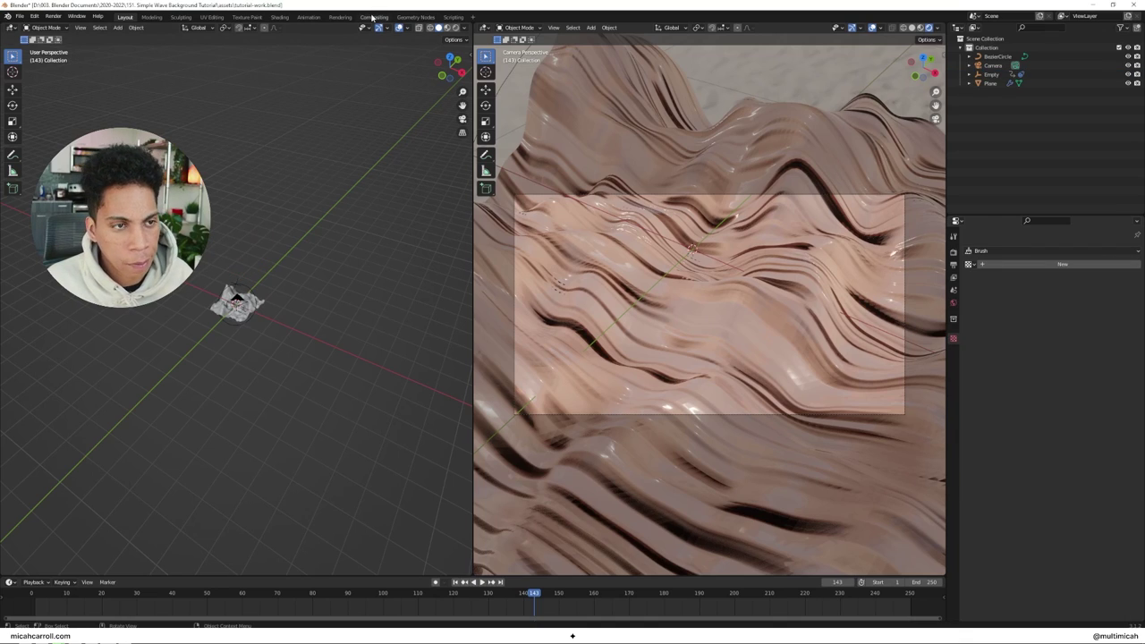
Save the project, render the current frame from the Compositing workspace and close the render window.
{"action": "left_click", "coordinate": [373, 17]}
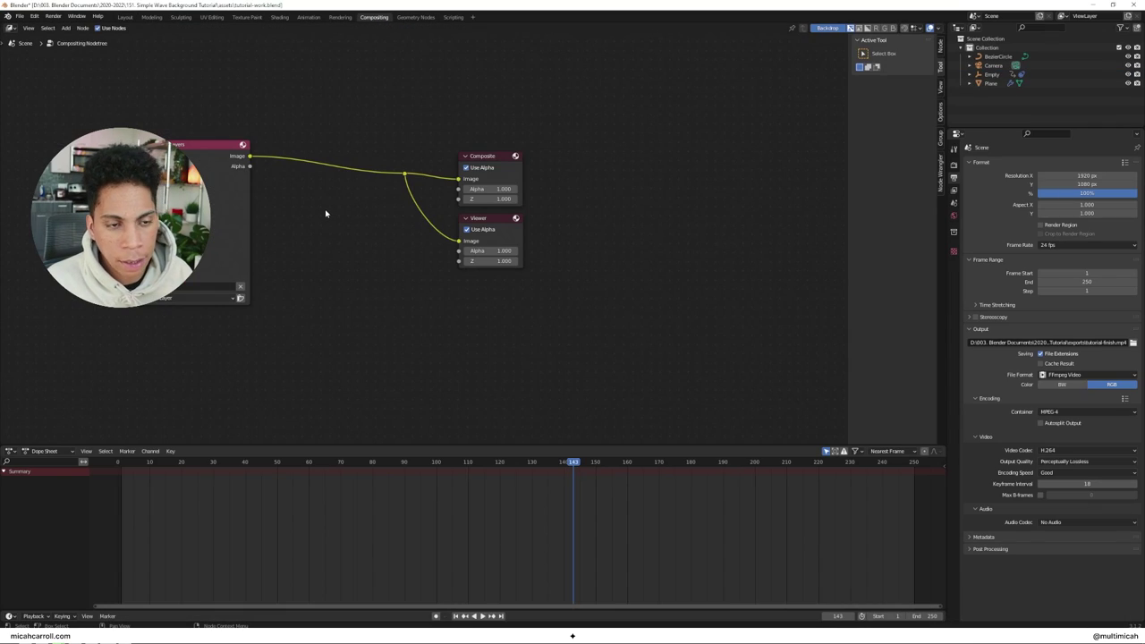
{"action": "key", "text": "shift+a"}
{"action": "left_click", "coordinate": [326, 211]}
{"action": "key", "text": "Escape"}
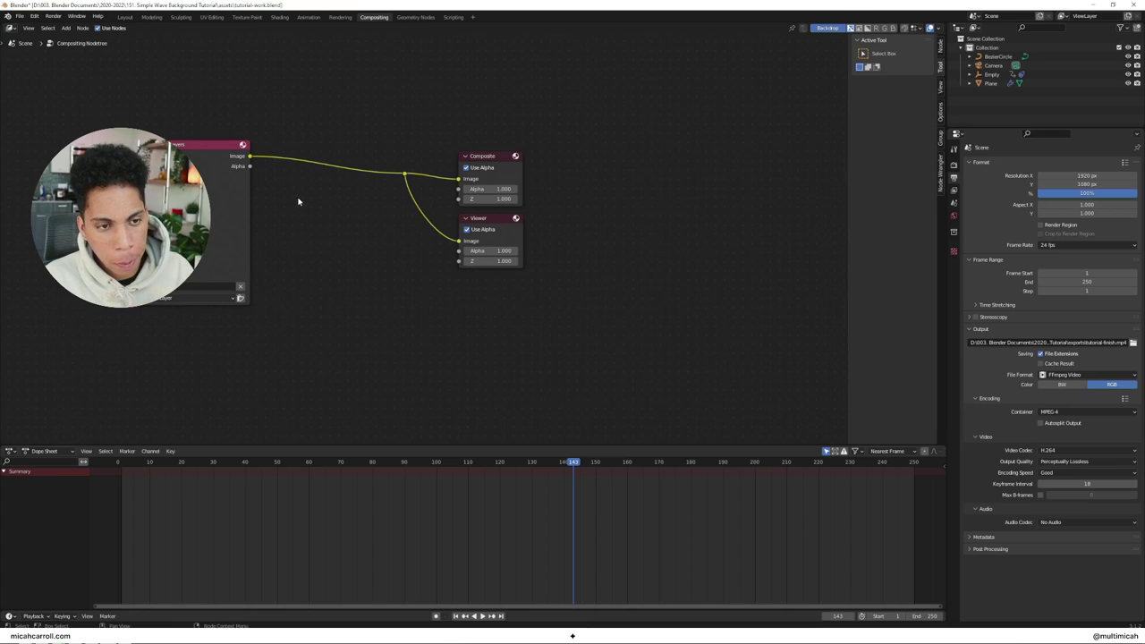
{"action": "left_click", "coordinate": [53, 16]}
{"action": "left_click", "coordinate": [69, 26]}
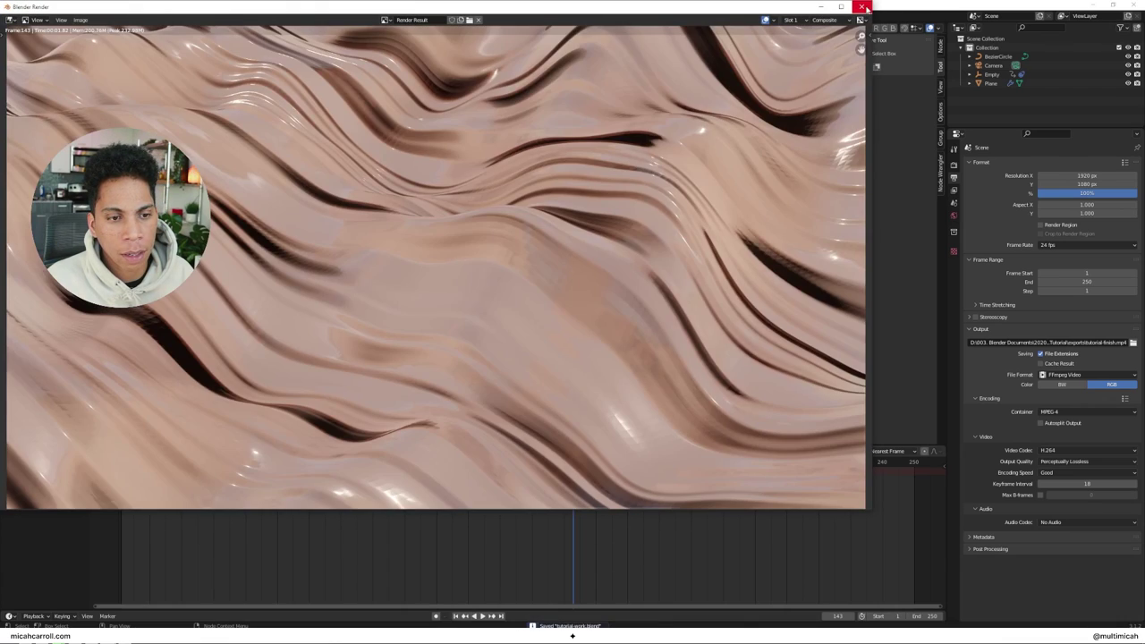
{"action": "left_click", "coordinate": [864, 7]}
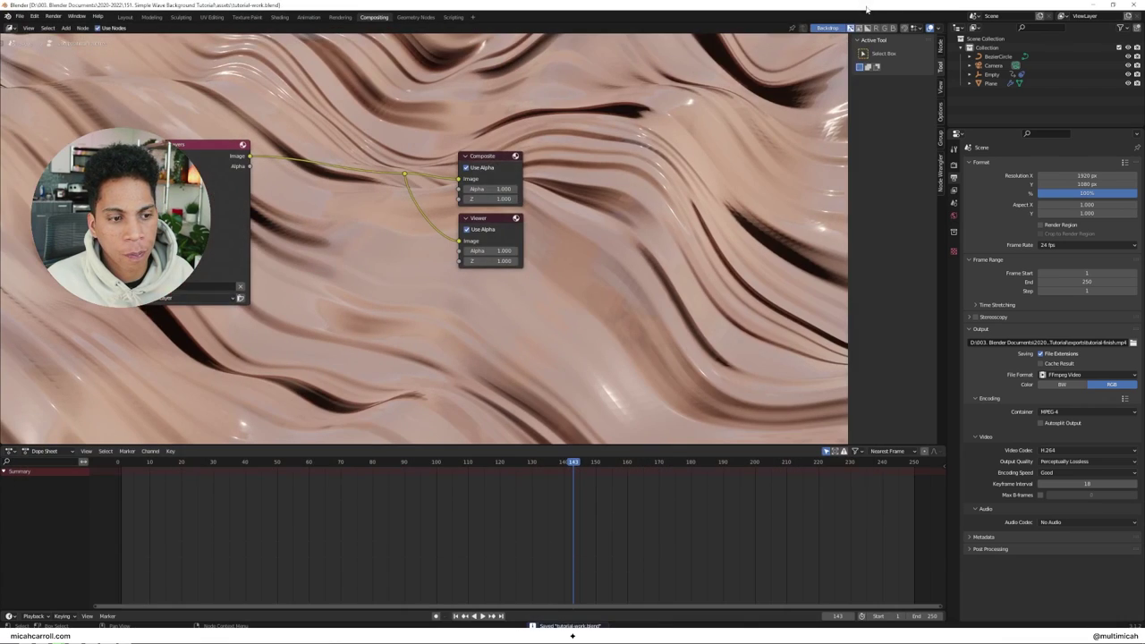
Set the compositor backdrop zoom to 0.61 and bring the whole node tree into view.
{"action": "left_click", "coordinate": [941, 87]}
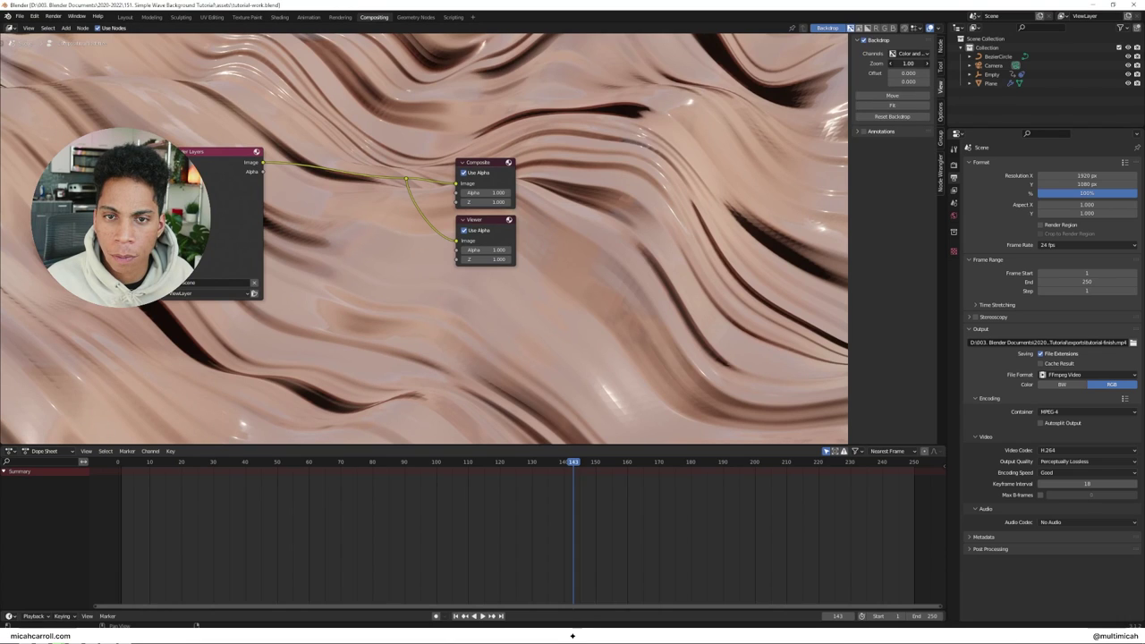
{"action": "left_click_drag", "start_coordinate": [908, 63], "coordinate": [873, 63]}
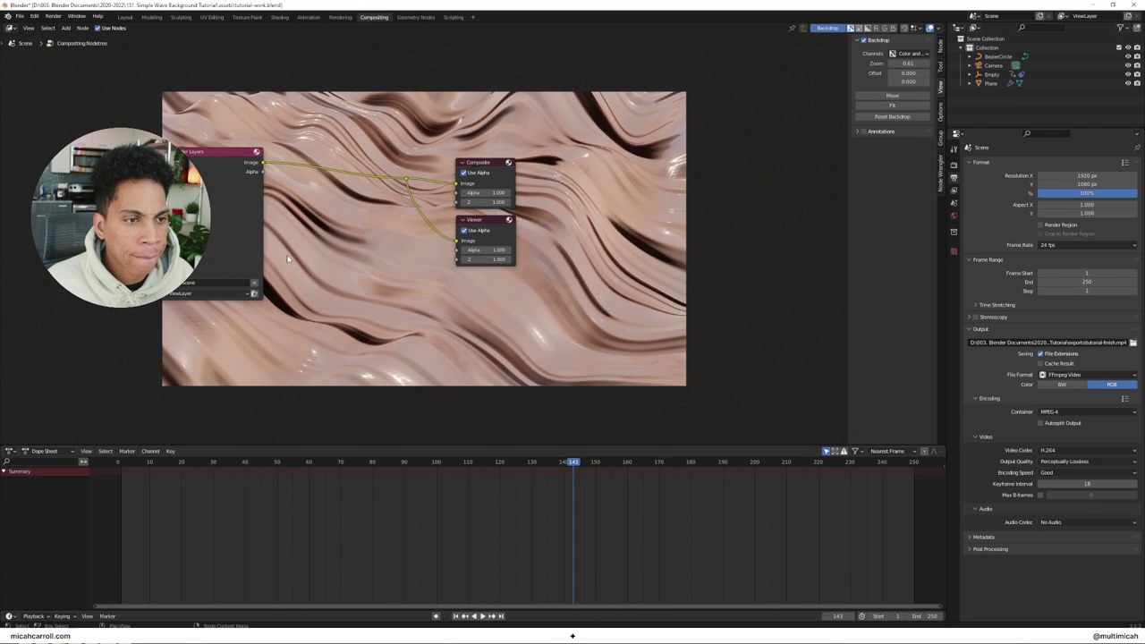
{"action": "key", "text": "Home"}
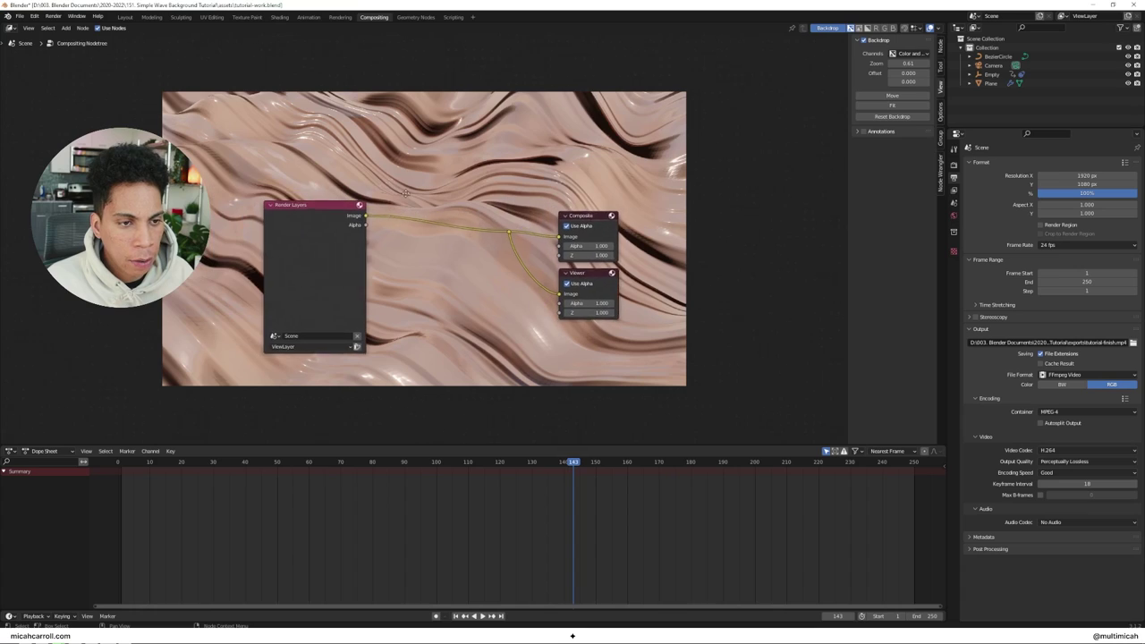
Insert a Mix node on the link between the Render Layers node and the Reroute.
{"action": "key", "text": "shift+a"}
{"action": "type", "text": "mix"}
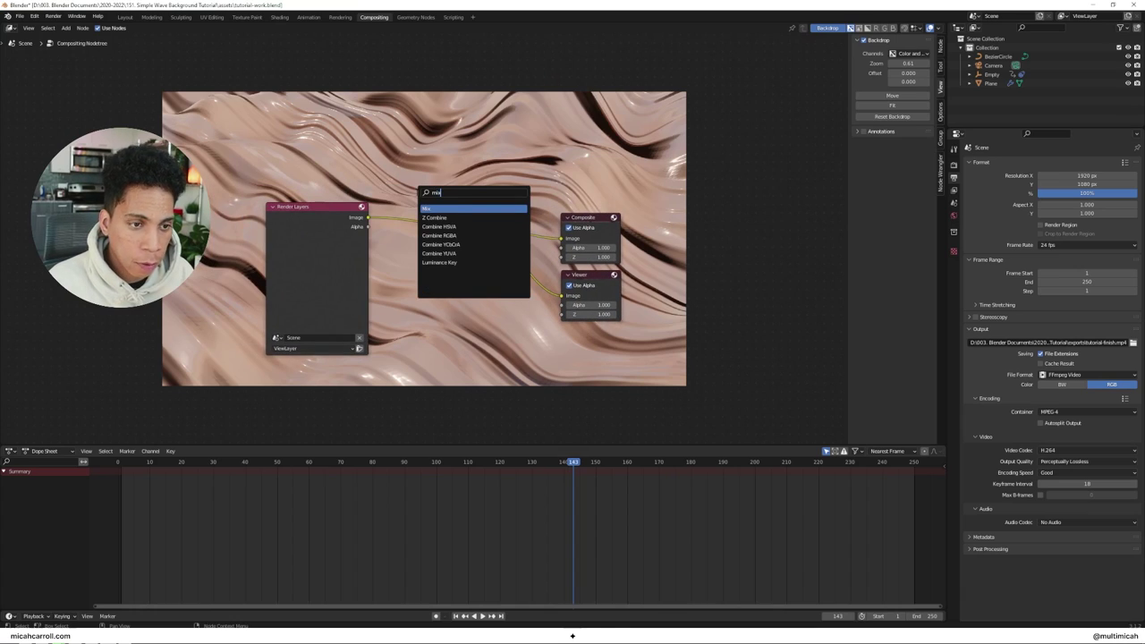
{"action": "key", "text": "Return"}
{"action": "left_click", "coordinate": [447, 203]}
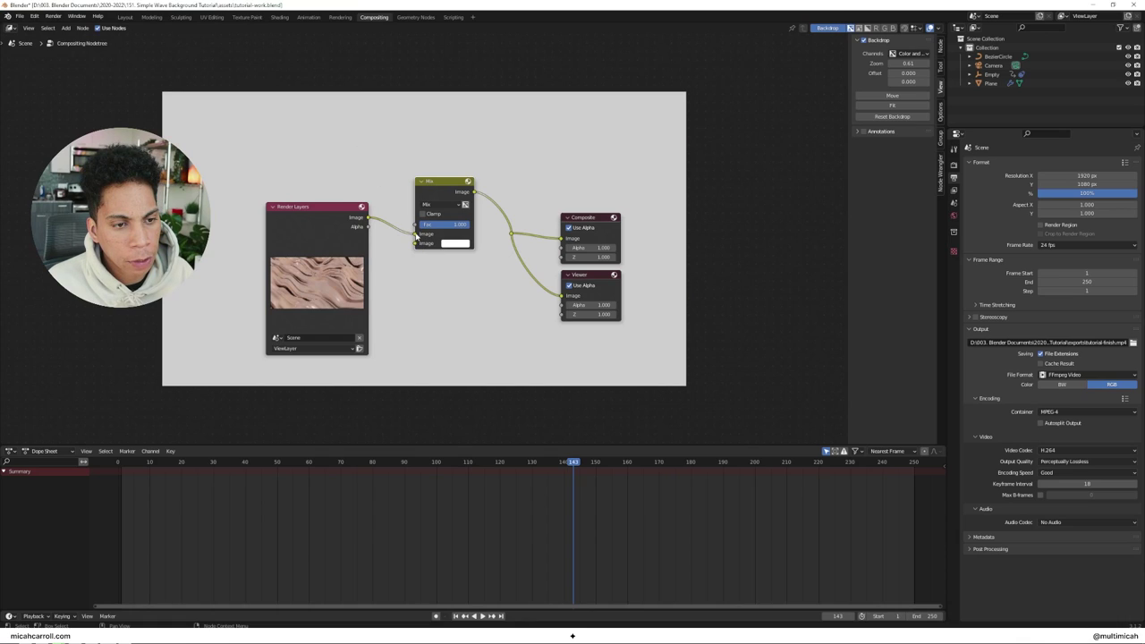
Move the Render Layers link to the Mix node's second Image input and add a Texture node above Render Layers.
{"action": "left_click_drag", "start_coordinate": [415, 225], "coordinate": [416, 243]}
{"action": "key", "text": "shift+a"}
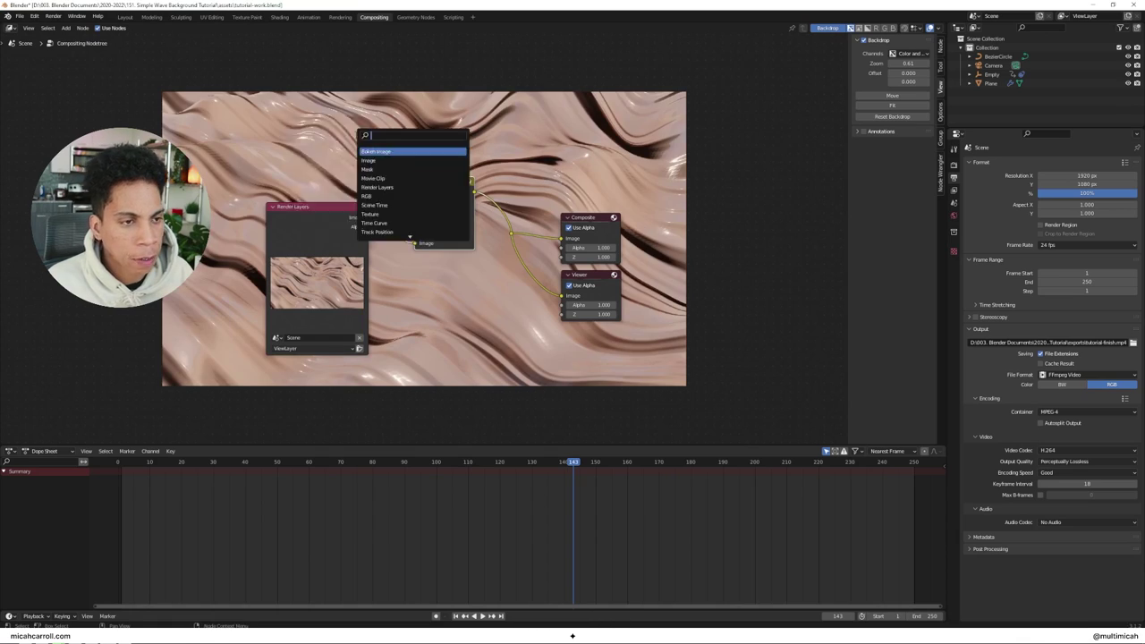
{"action": "type", "text": "texture"}
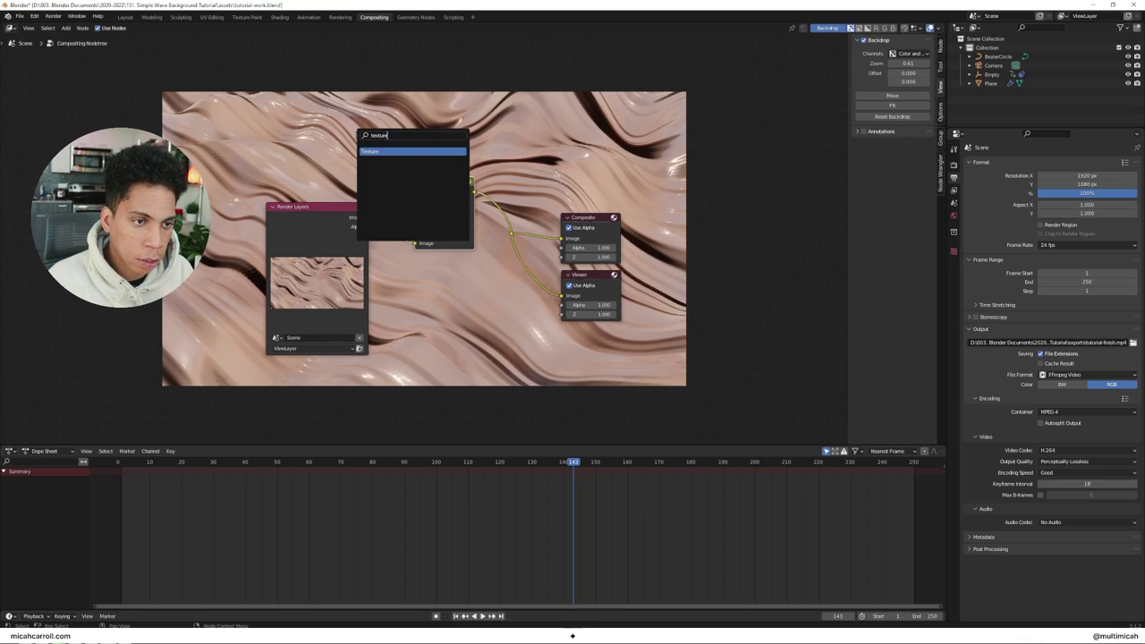
{"action": "key", "text": "Return"}
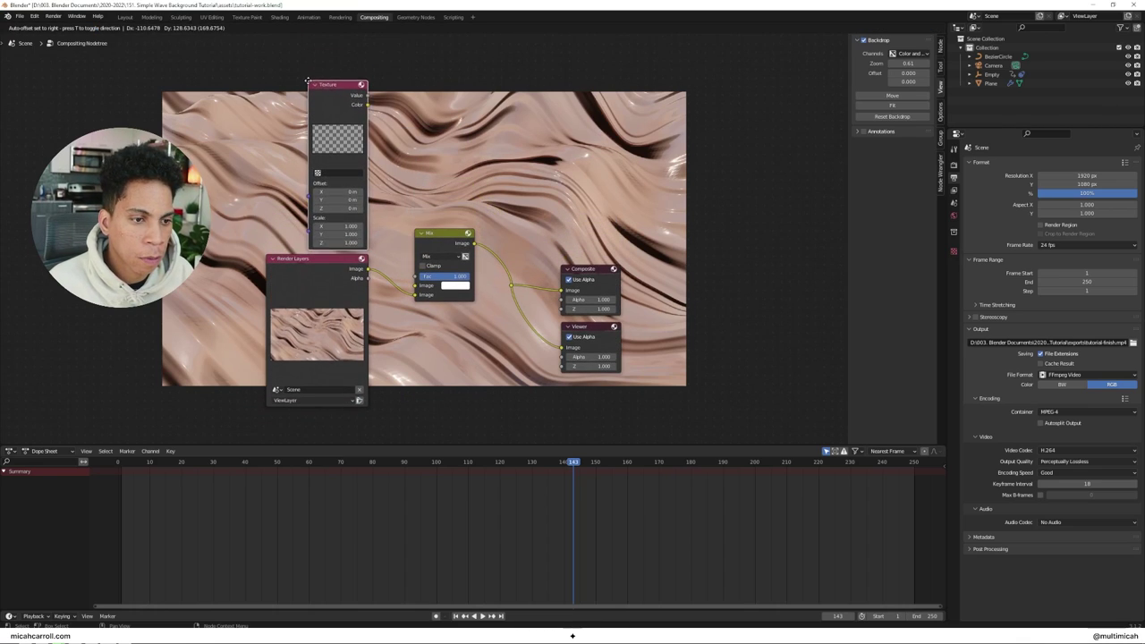
{"action": "left_click", "coordinate": [307, 81]}
Connect the Texture node's Color output to the Mix node's first Image input and assign it the noise texture.
{"action": "left_click_drag", "start_coordinate": [369, 105], "coordinate": [417, 286]}
{"action": "left_click", "coordinate": [341, 174]}
{"action": "left_click", "coordinate": [343, 189]}
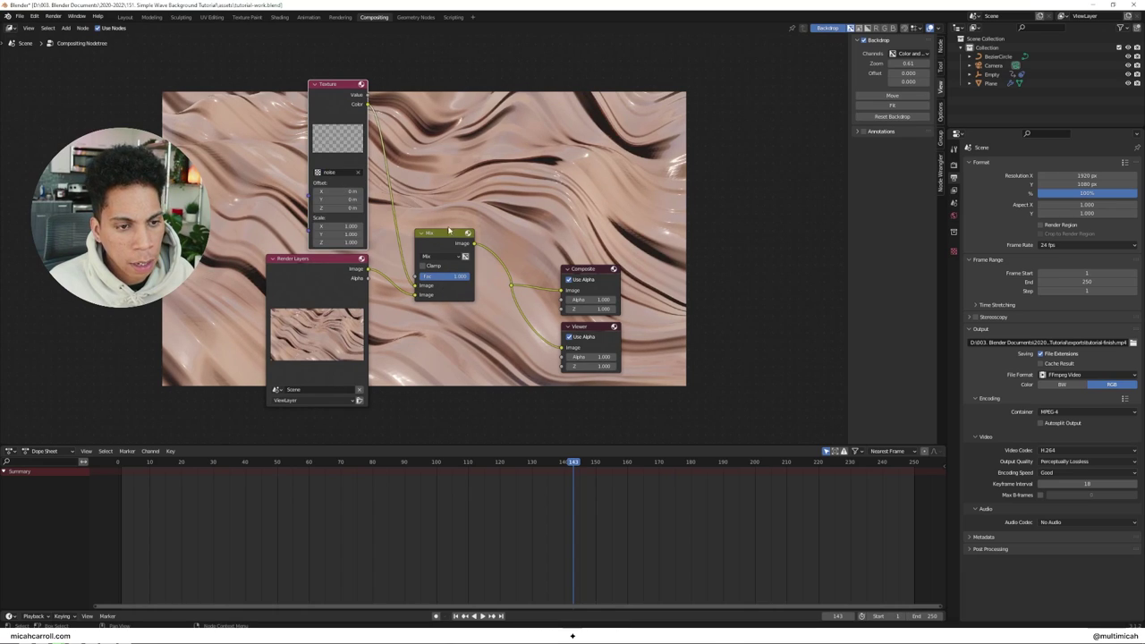
Try the Value and Saturation blend modes on the Mix node.
{"action": "left_click", "coordinate": [441, 257]}
{"action": "left_click", "coordinate": [444, 448]}
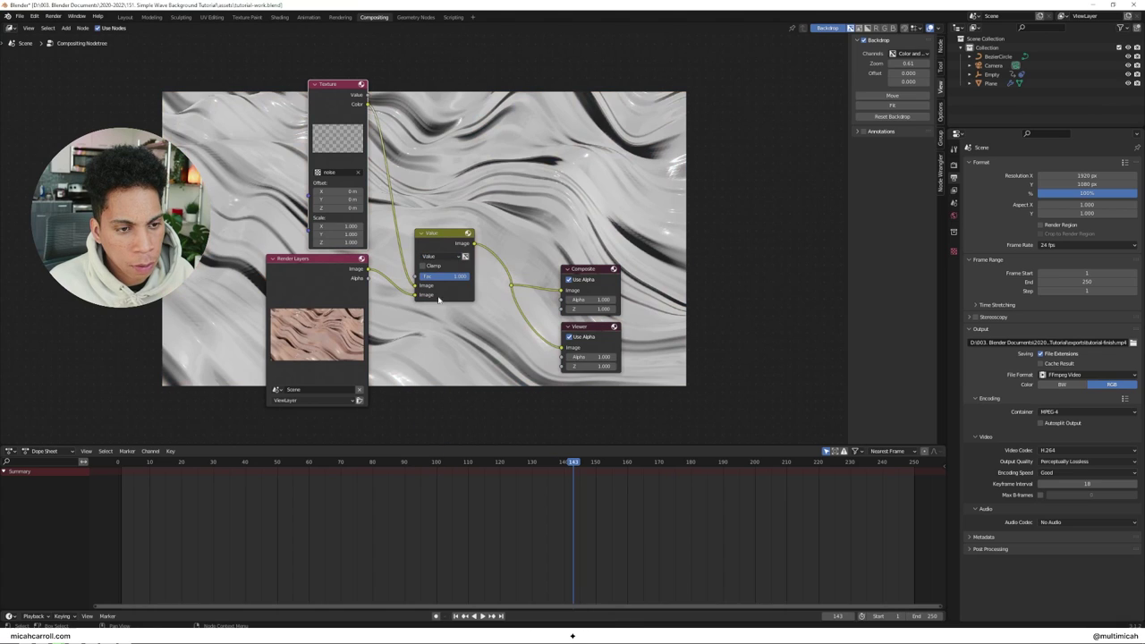
{"action": "left_click", "coordinate": [437, 257]}
{"action": "left_click", "coordinate": [437, 430]}
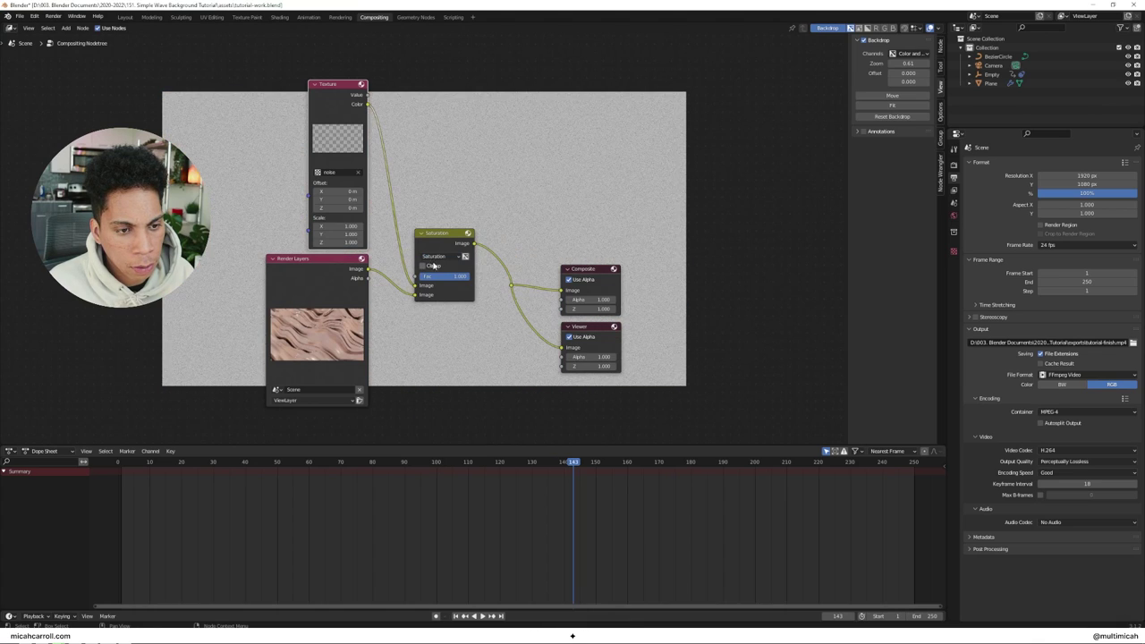
Swap the Mix node's two Image links and set it to Value blending with a factor of about 0.258.
{"action": "left_click_drag", "start_coordinate": [416, 291], "coordinate": [414, 301]}
{"action": "left_click", "coordinate": [443, 257]}
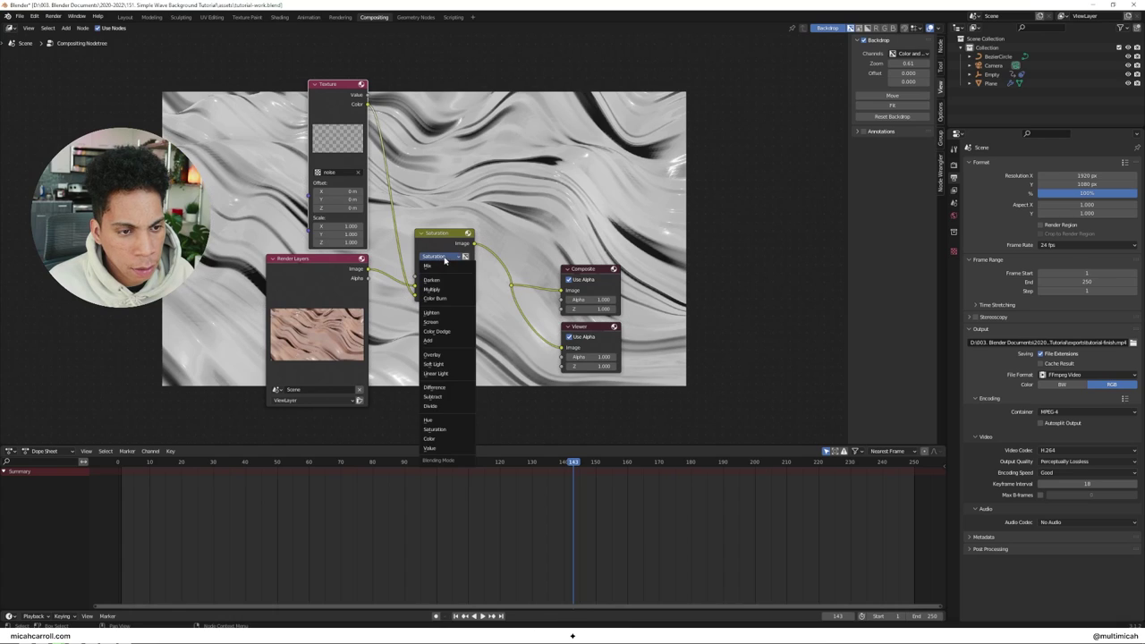
{"action": "left_click", "coordinate": [446, 445]}
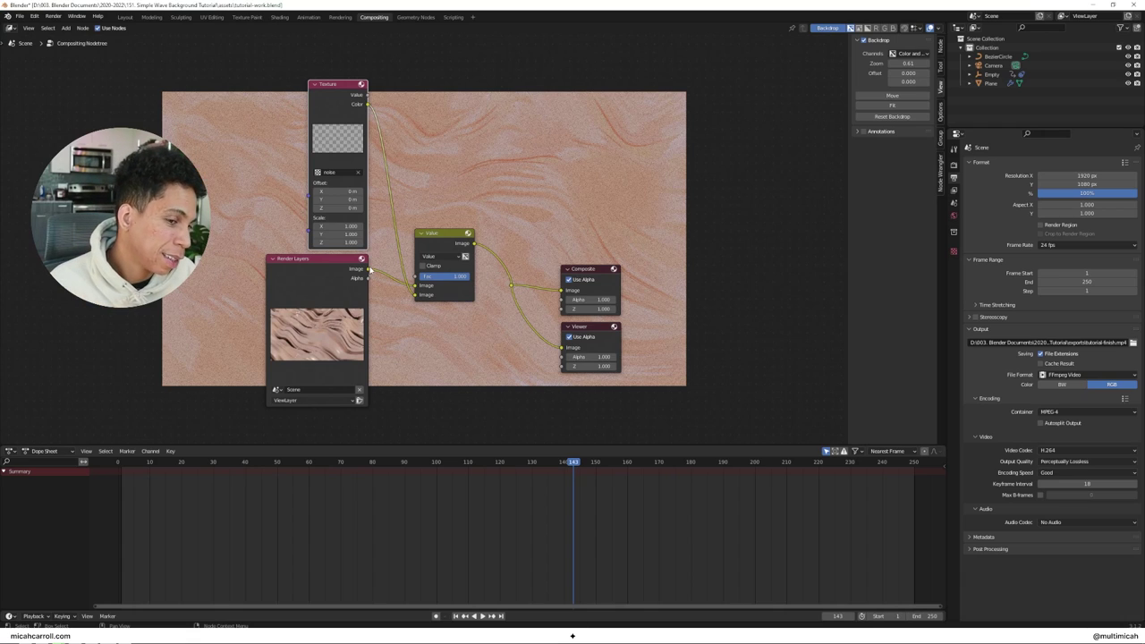
{"action": "left_click_drag", "start_coordinate": [466, 276], "coordinate": [432, 276]}
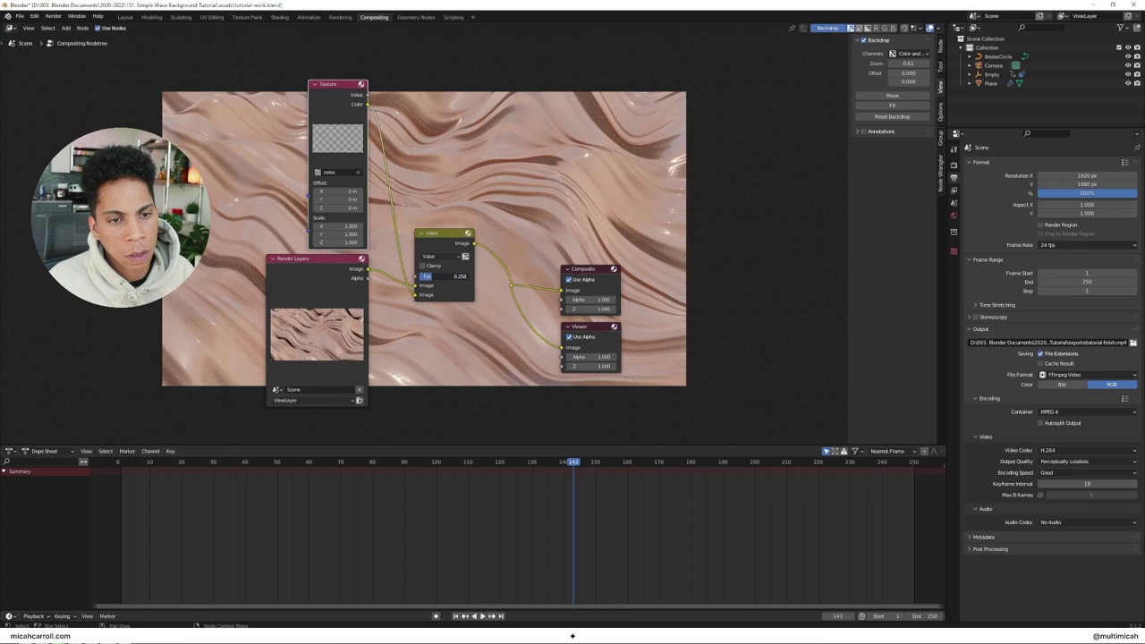
Set the compositor backdrop zoom to 0.5.
{"action": "scroll", "coordinate": [514, 256], "scroll_direction": "up", "scroll_amount": 6}
{"action": "scroll", "coordinate": [508, 203], "scroll_direction": "down", "scroll_amount": 7}
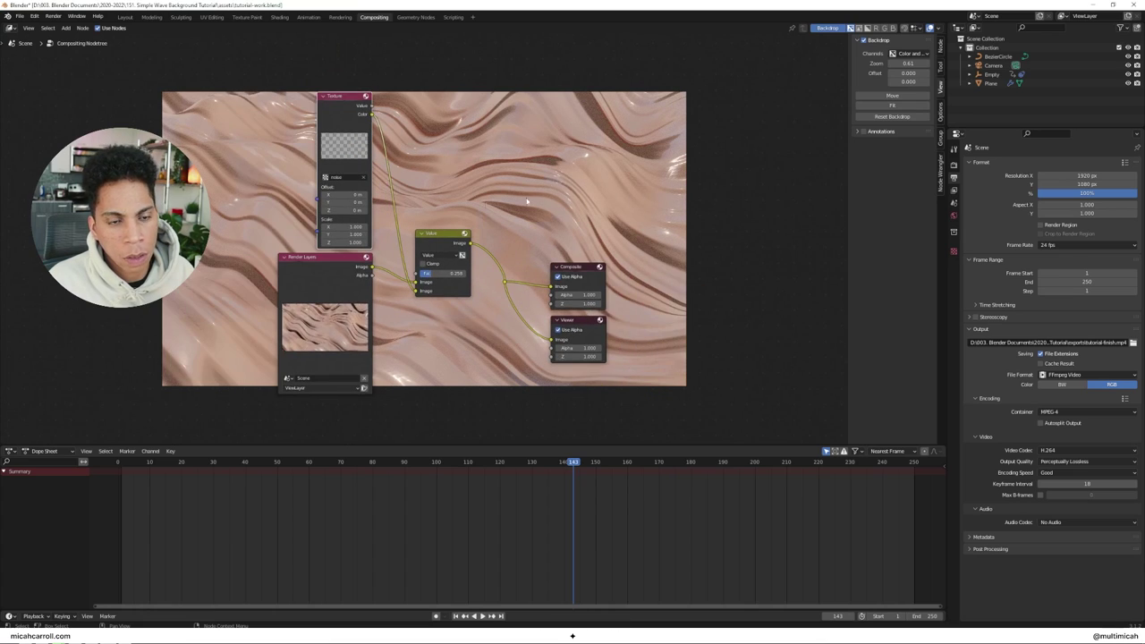
{"action": "left_click_drag", "start_coordinate": [894, 64], "coordinate": [917, 64]}
{"action": "left_click", "coordinate": [908, 63]}
{"action": "type", "text": "0"}
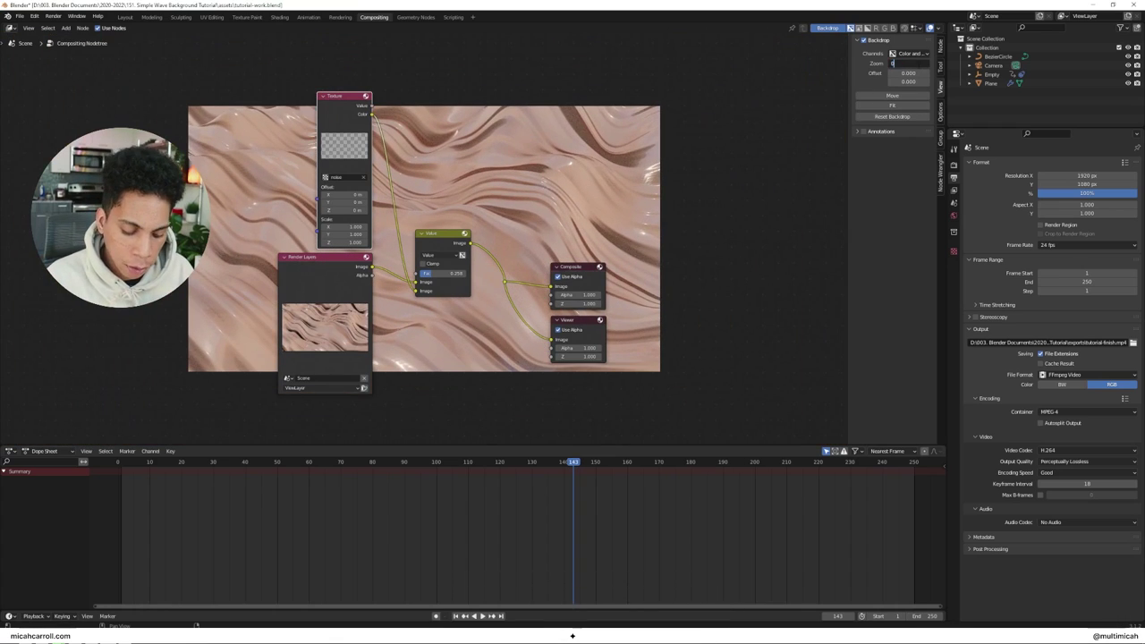
{"action": "type", "text": ".5"}
{"action": "key", "text": "Return"}
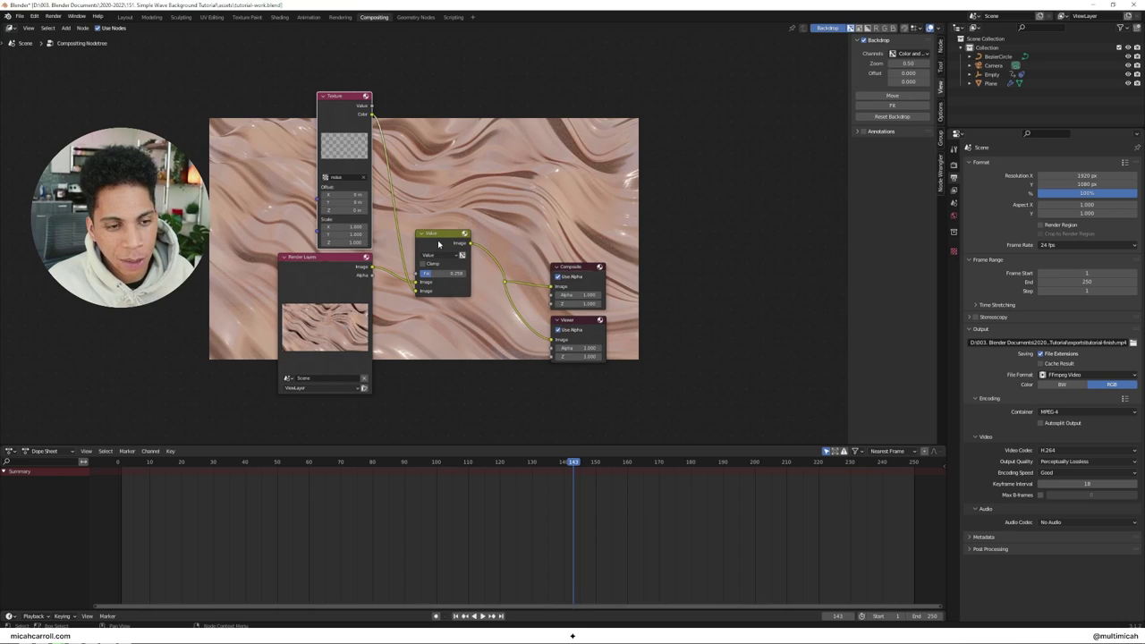
Make room between the Render Layers and Value nodes and insert a Lens Distortion node on the link between them.
{"action": "mouse_move", "coordinate": [438, 241]}
{"action": "left_mouse_down"}
{"action": "mouse_move", "coordinate": [421, 257]}
{"action": "mouse_move", "coordinate": [459, 246]}
{"action": "left_mouse_up"}
{"action": "left_click_drag", "start_coordinate": [343, 261], "coordinate": [261, 276]}
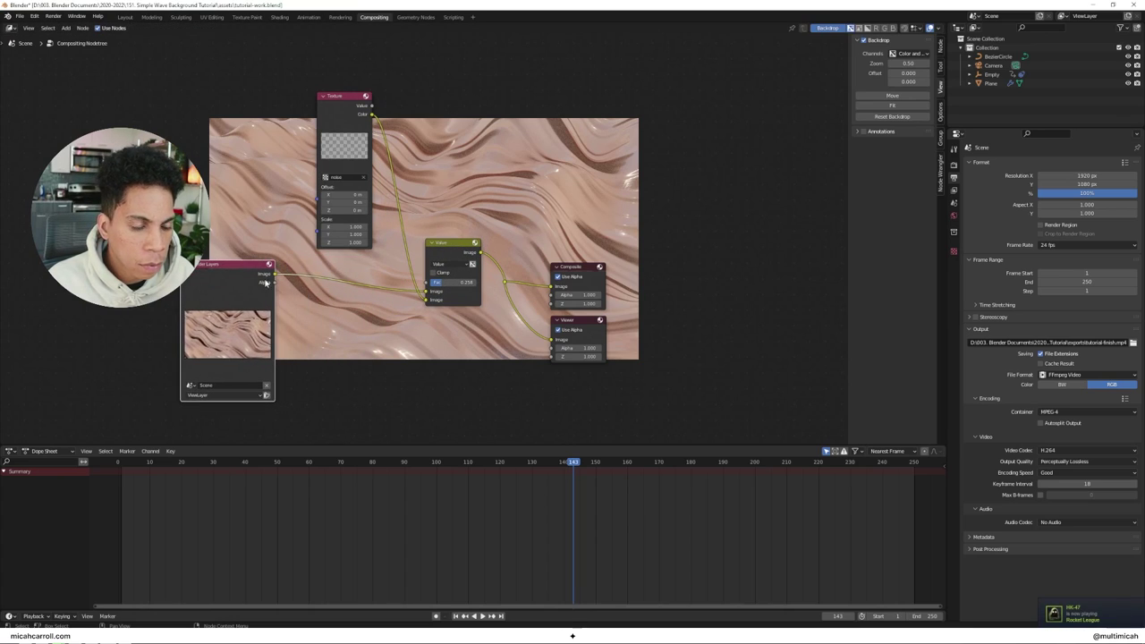
{"action": "key", "text": "shift+a"}
{"action": "left_click", "coordinate": [343, 314]}
{"action": "type", "text": "len"}
{"action": "key", "text": "Return"}
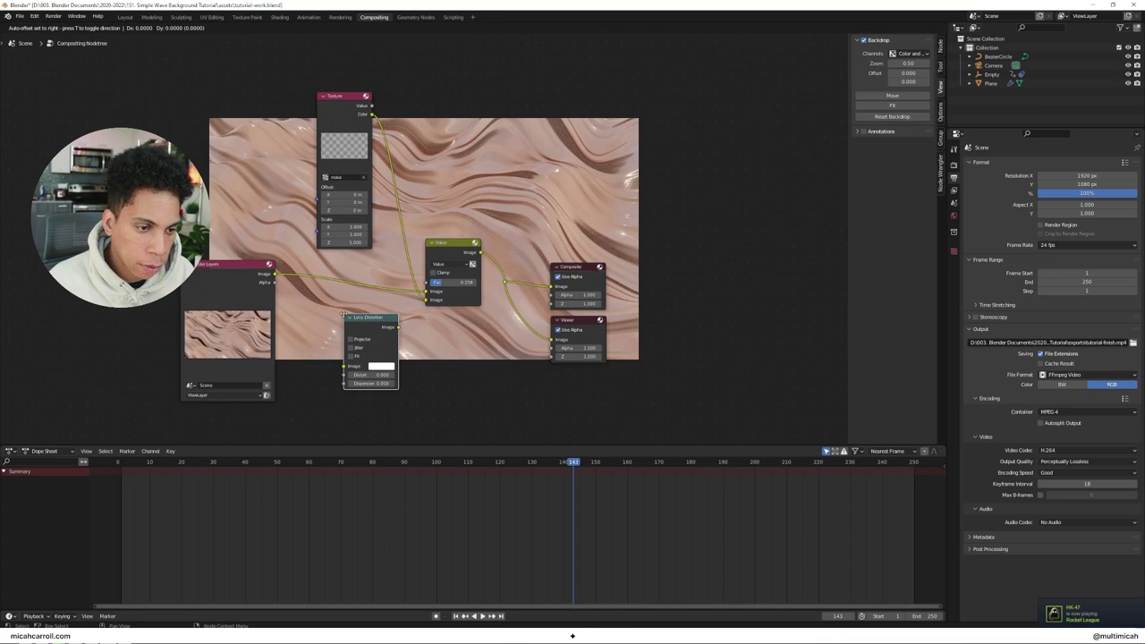
{"action": "left_click", "coordinate": [291, 271]}
Enter a Lens Distortion dispersion of 0.5 and reduce it to just under 0.1.
{"action": "left_click", "coordinate": [333, 340]}
{"action": "type", "text": ".5"}
{"action": "key", "text": "Return"}
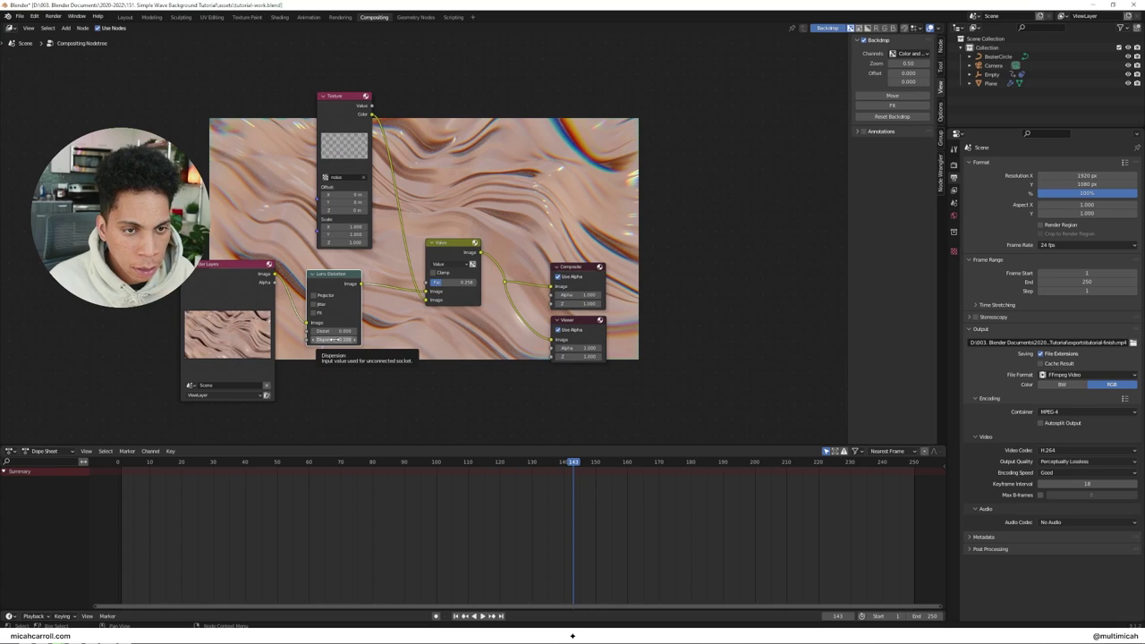
{"action": "left_click_drag", "start_coordinate": [333, 340], "coordinate": [324, 340], "text": "shift"}
Move the Value node closer to Lens Distortion and shift the Reroute, Composite and Viewer nodes farther away from it.
{"action": "left_click_drag", "start_coordinate": [442, 242], "coordinate": [398, 238]}
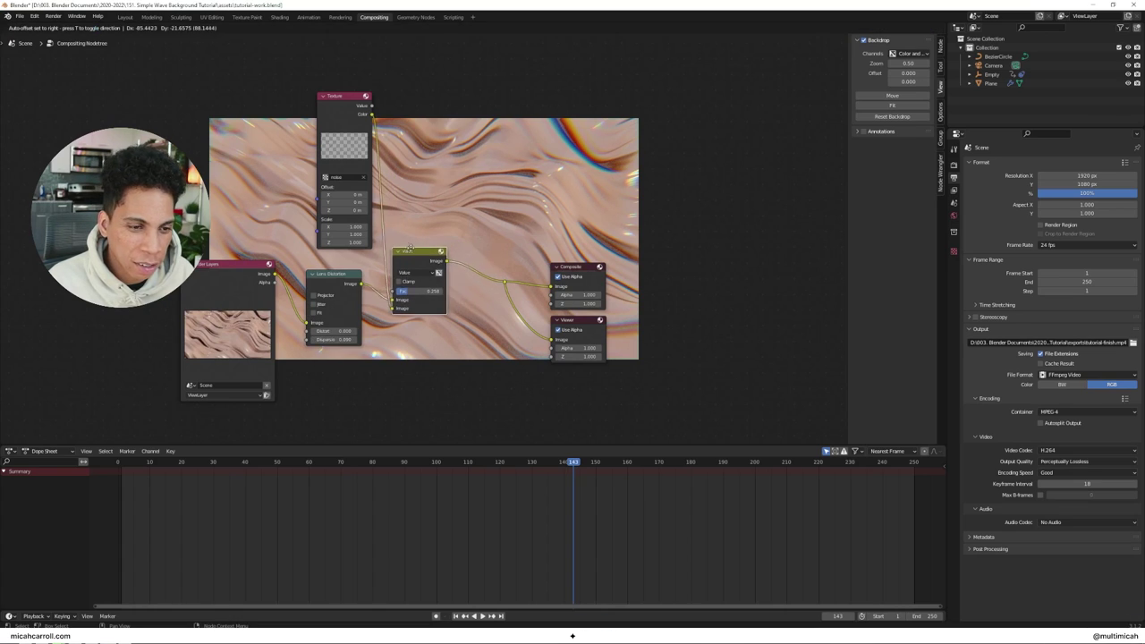
{"action": "left_click_drag", "start_coordinate": [488, 253], "coordinate": [634, 386]}
{"action": "left_click_drag", "start_coordinate": [589, 332], "coordinate": [774, 286]}
Insert a second Mix node on the link between the Value node and the Reroute, with its blend mode set to Difference.
{"action": "left_click", "coordinate": [586, 324]}
{"action": "key", "text": "shift+a"}
{"action": "left_click", "coordinate": [586, 323]}
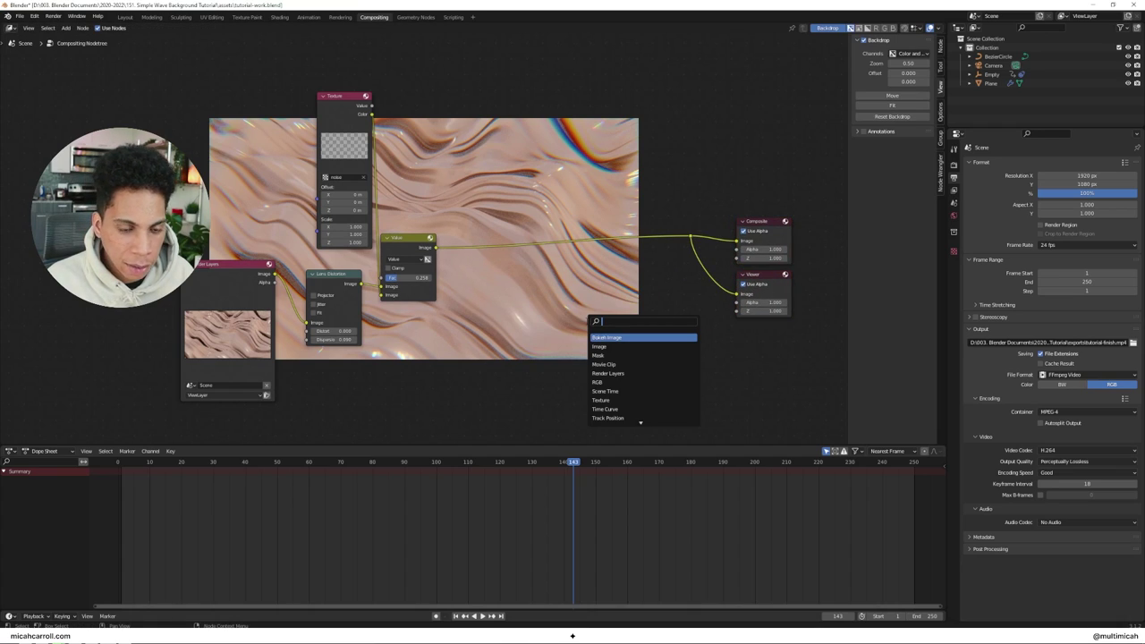
{"action": "type", "text": "mix"}
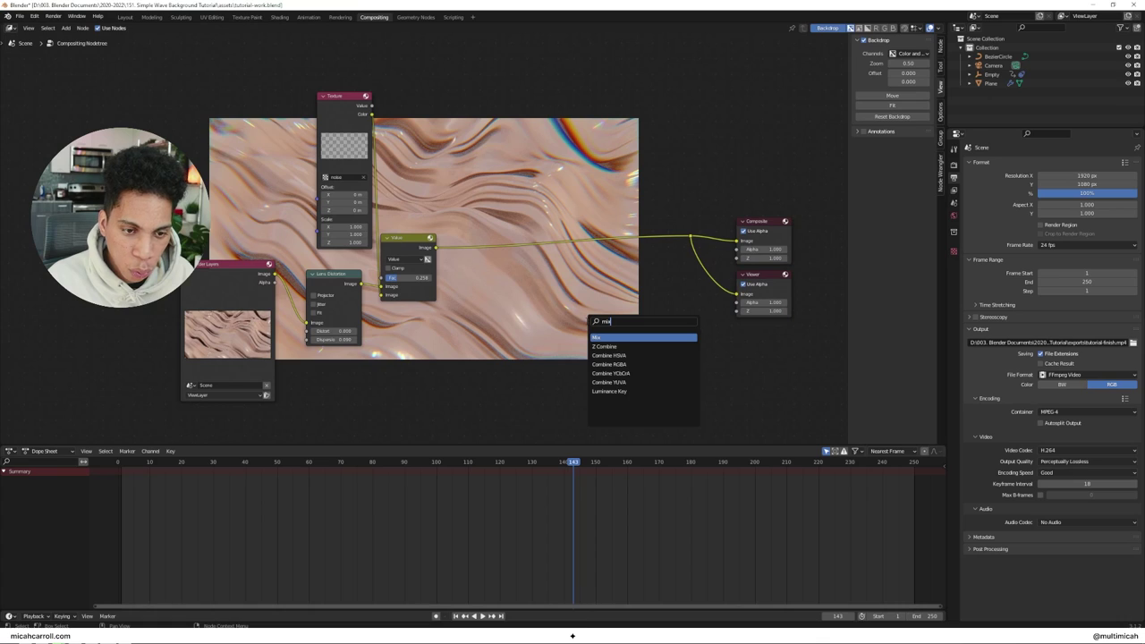
{"action": "key", "text": "Return"}
{"action": "left_click", "coordinate": [465, 225]}
{"action": "left_click", "coordinate": [495, 251]}
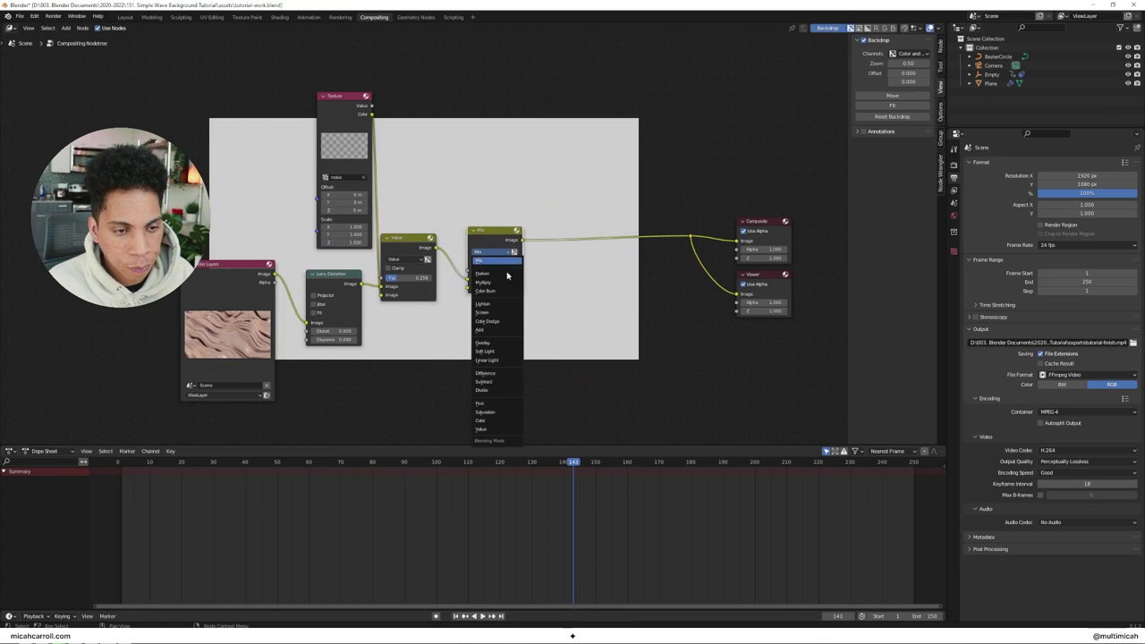
{"action": "left_click", "coordinate": [496, 373]}
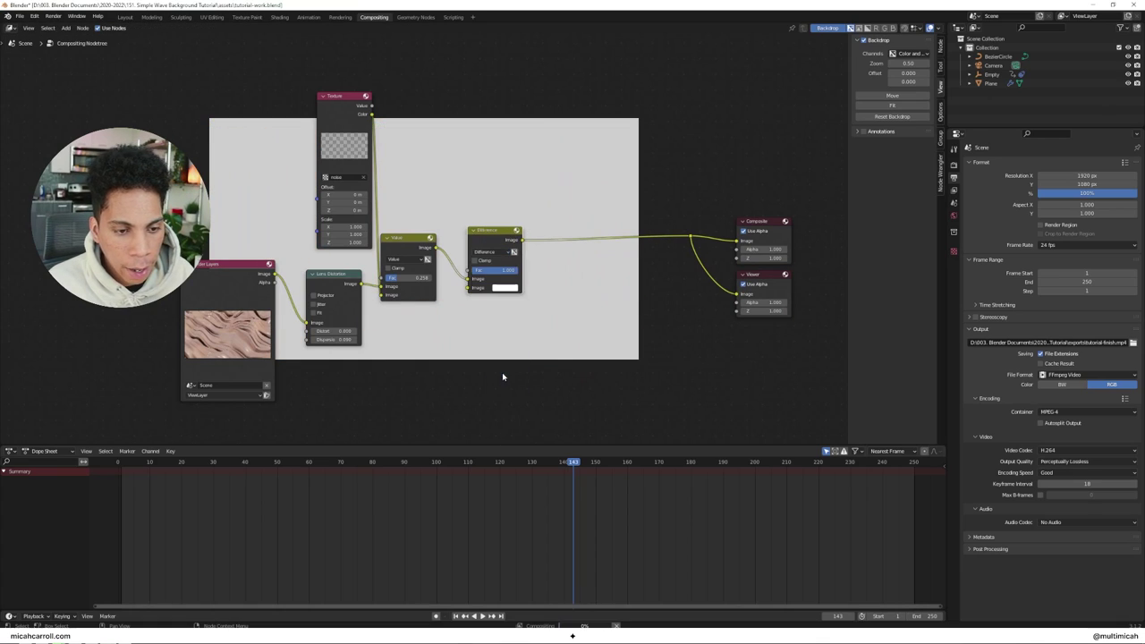
{"action": "left_click", "coordinate": [501, 252]}
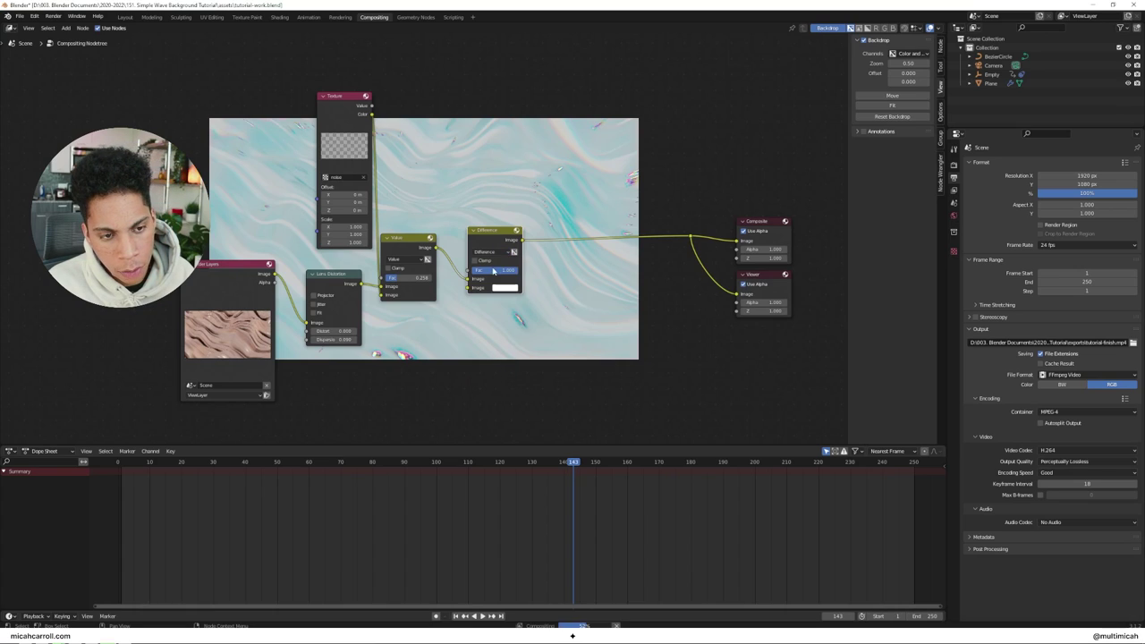
Set the Difference node's second Image color to bright purple and move the node closer to the Value node.
{"action": "left_click", "coordinate": [501, 287]}
{"action": "mouse_move", "coordinate": [526, 206]}
{"action": "left_mouse_down"}
{"action": "mouse_move", "coordinate": [541, 225]}
{"action": "mouse_move", "coordinate": [554, 197]}
{"action": "mouse_move", "coordinate": [513, 180]}
{"action": "mouse_move", "coordinate": [526, 234]}
{"action": "mouse_move", "coordinate": [543, 226]}
{"action": "mouse_move", "coordinate": [553, 196]}
{"action": "mouse_move", "coordinate": [553, 213]}
{"action": "left_mouse_up"}
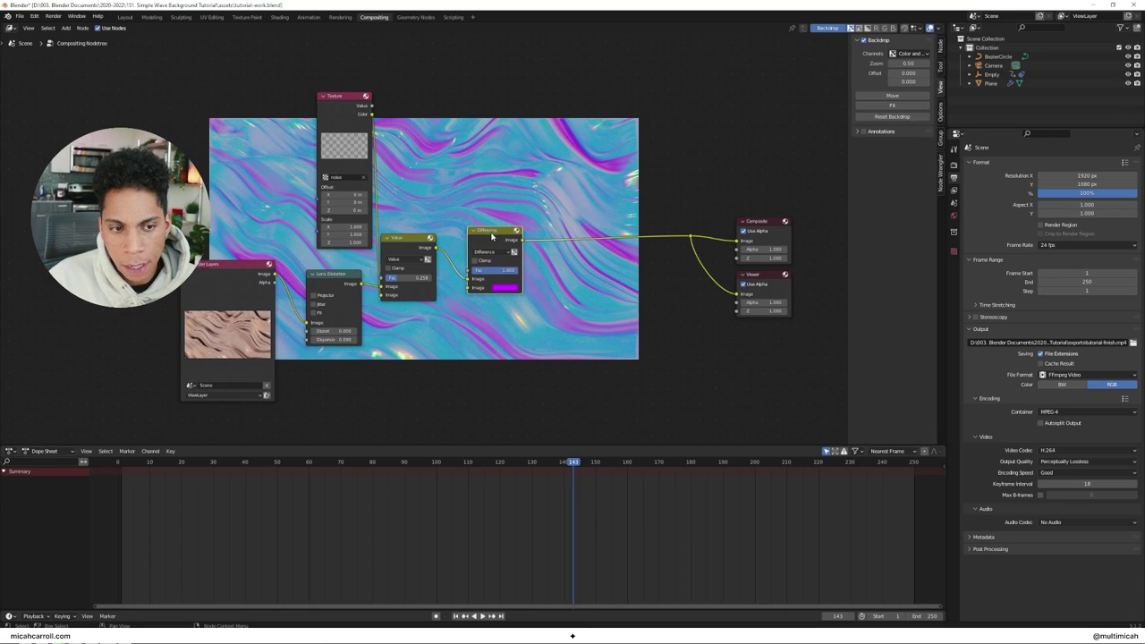
{"action": "left_click_drag", "start_coordinate": [489, 235], "coordinate": [474, 241]}
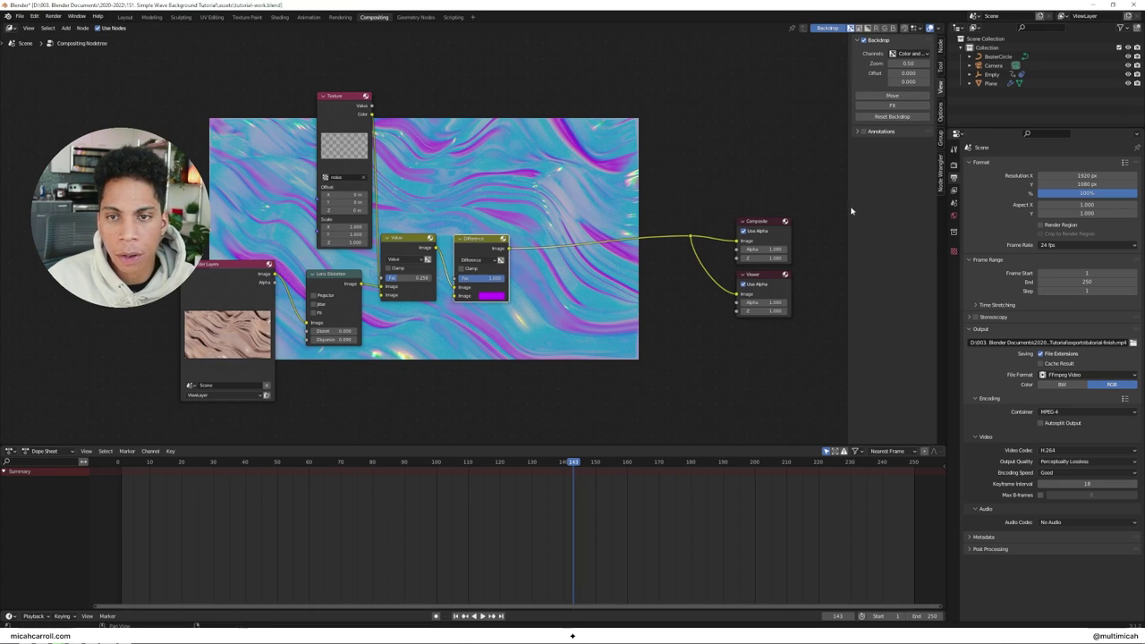
Examine the plane, the Bezier circle and the Empty from another angle in the Layout workspace.
{"action": "left_click", "coordinate": [124, 17]}
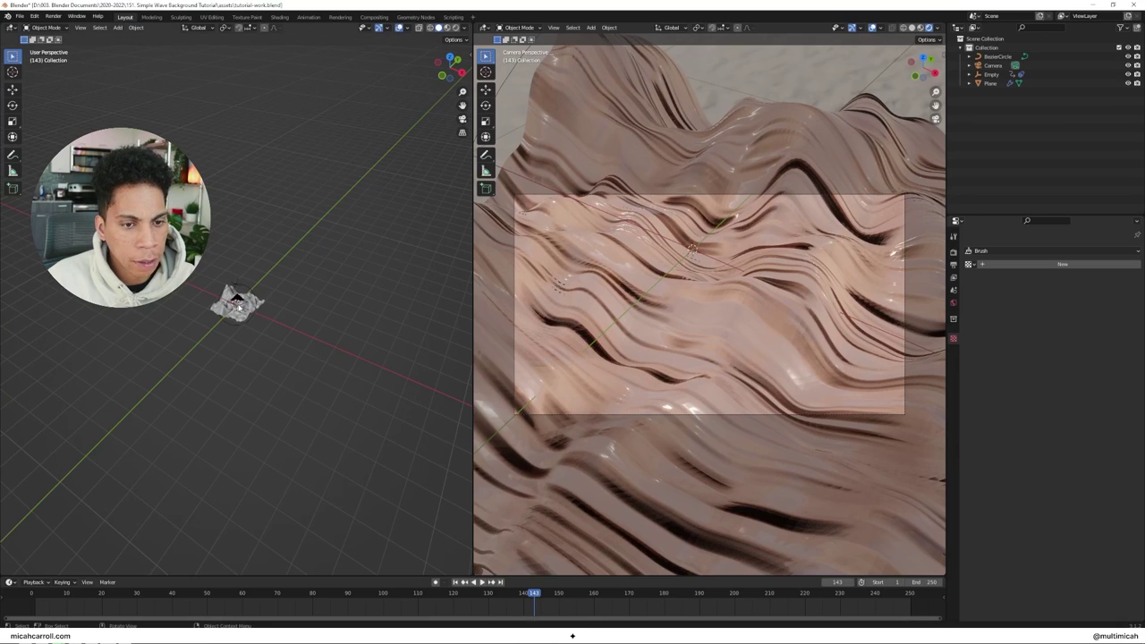
{"action": "scroll", "coordinate": [163, 300], "scroll_direction": "up", "scroll_amount": 6}
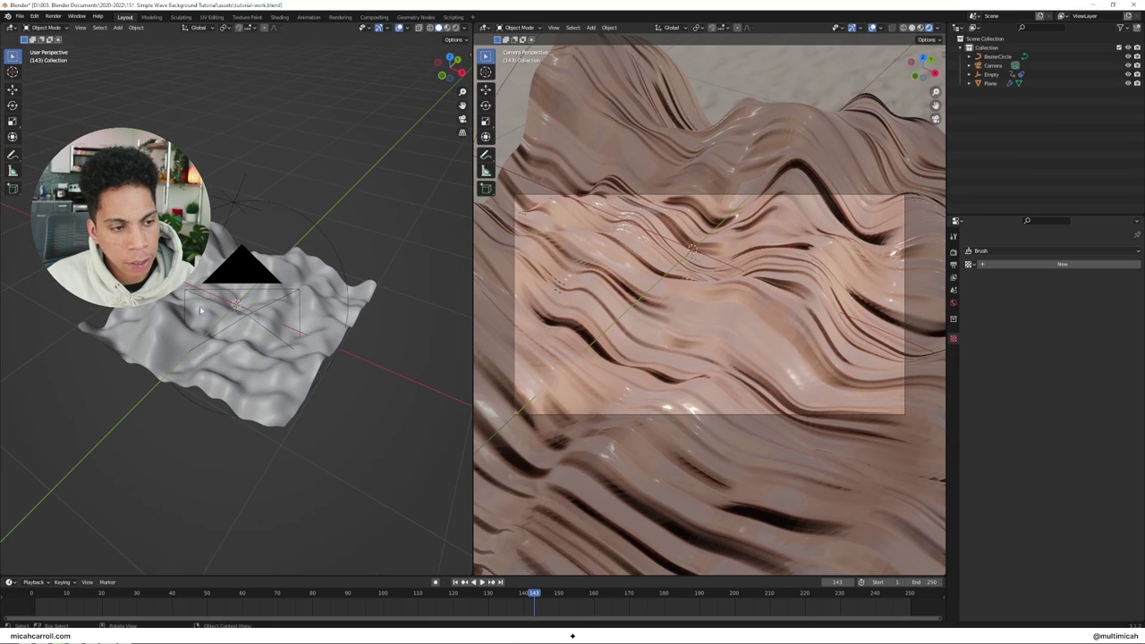
{"action": "left_click", "coordinate": [115, 335]}
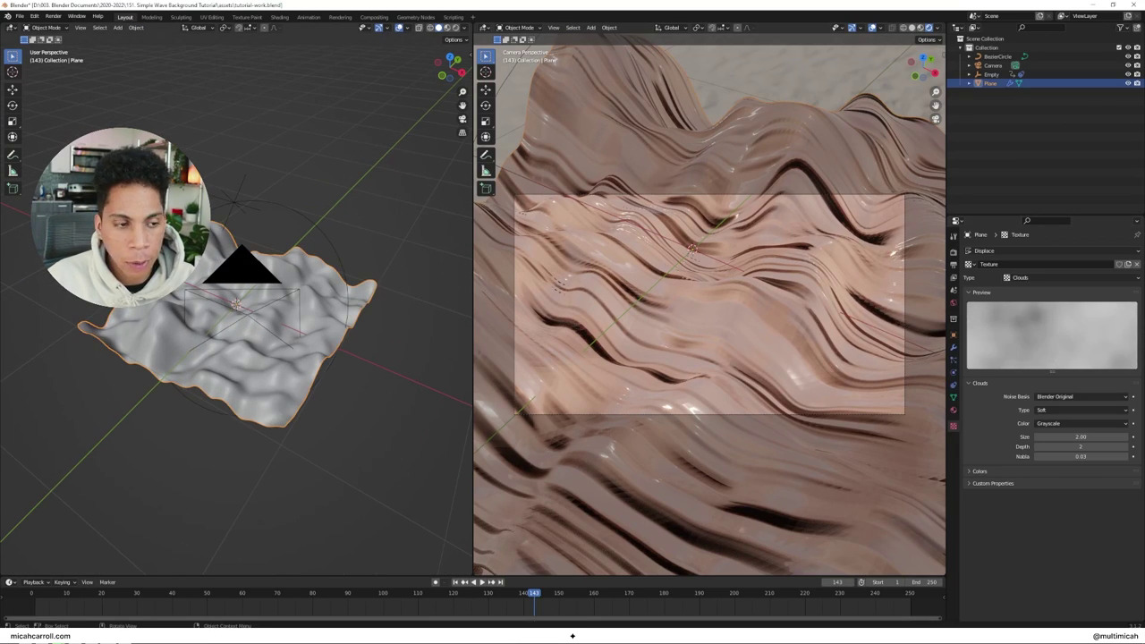
{"action": "mouse_move", "coordinate": [116, 335]}
{"action": "middle_mouse_down"}
{"action": "mouse_move", "coordinate": [250, 261]}
{"action": "mouse_move", "coordinate": [247, 252]}
{"action": "middle_mouse_up"}
{"action": "left_click", "coordinate": [248, 252]}
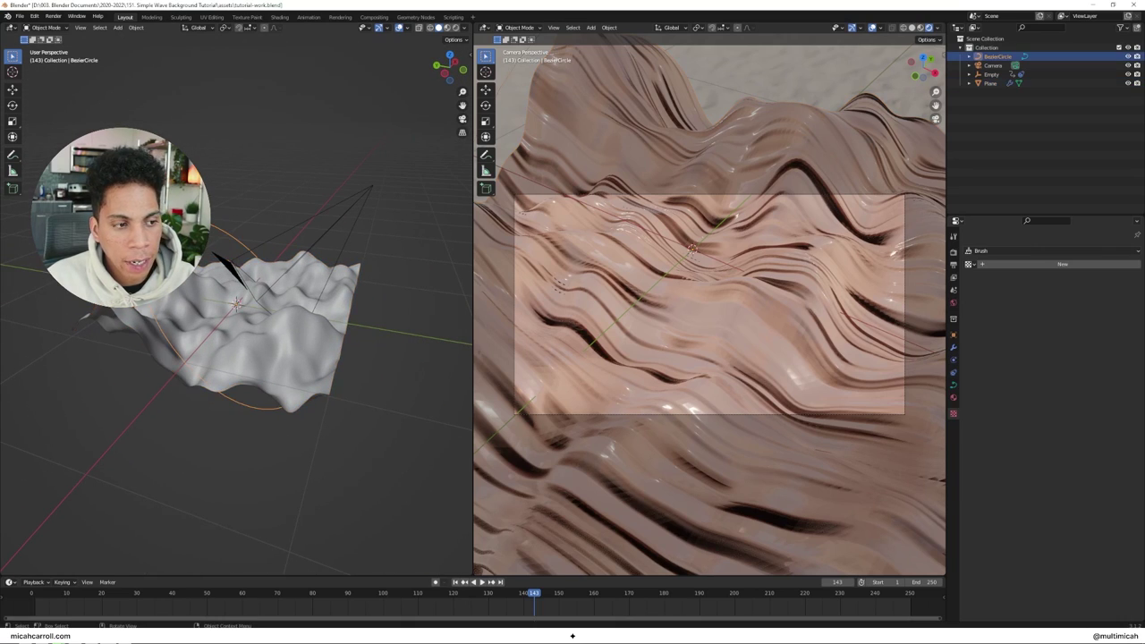
{"action": "left_click", "coordinate": [236, 304]}
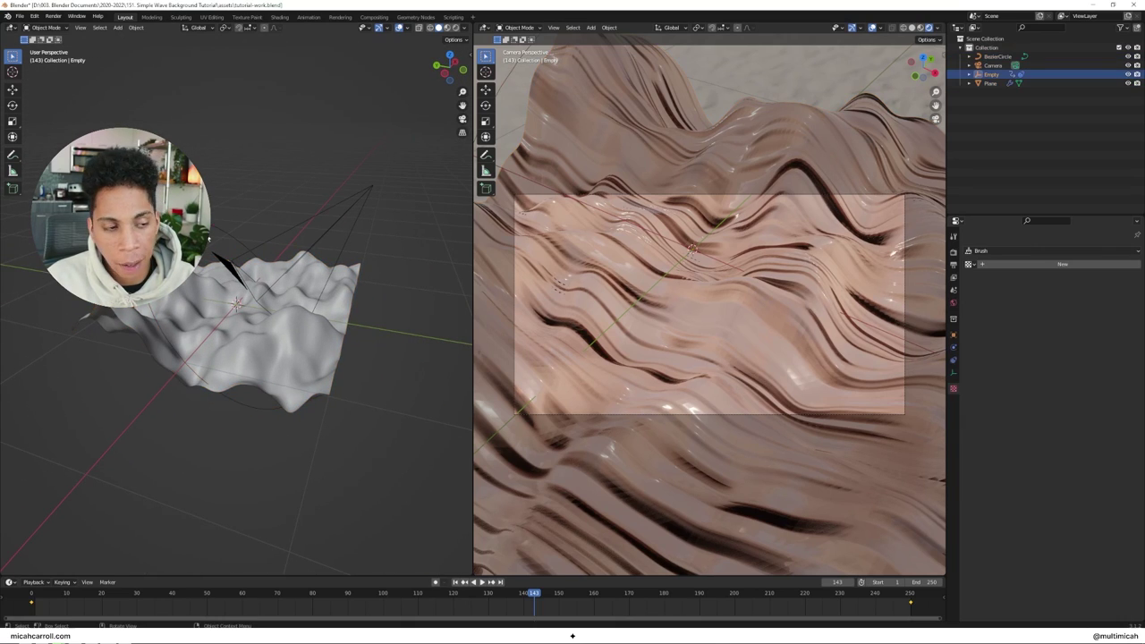
{"action": "left_click", "coordinate": [312, 329]}
Review the plane's bump and displacement material nodes in the Shading workspace, and return to the Compositing workspace.
{"action": "left_click", "coordinate": [280, 17]}
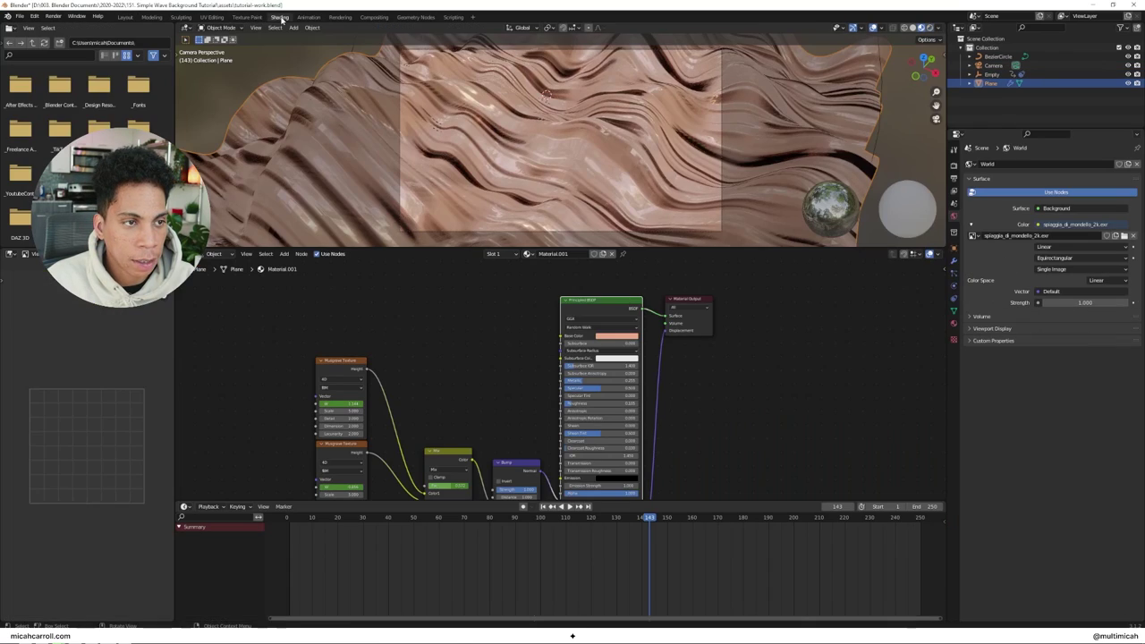
{"action": "scroll", "coordinate": [498, 402], "scroll_direction": "down", "scroll_amount": 2}
{"action": "middle_click_drag", "start_coordinate": [498, 401], "coordinate": [465, 325]}
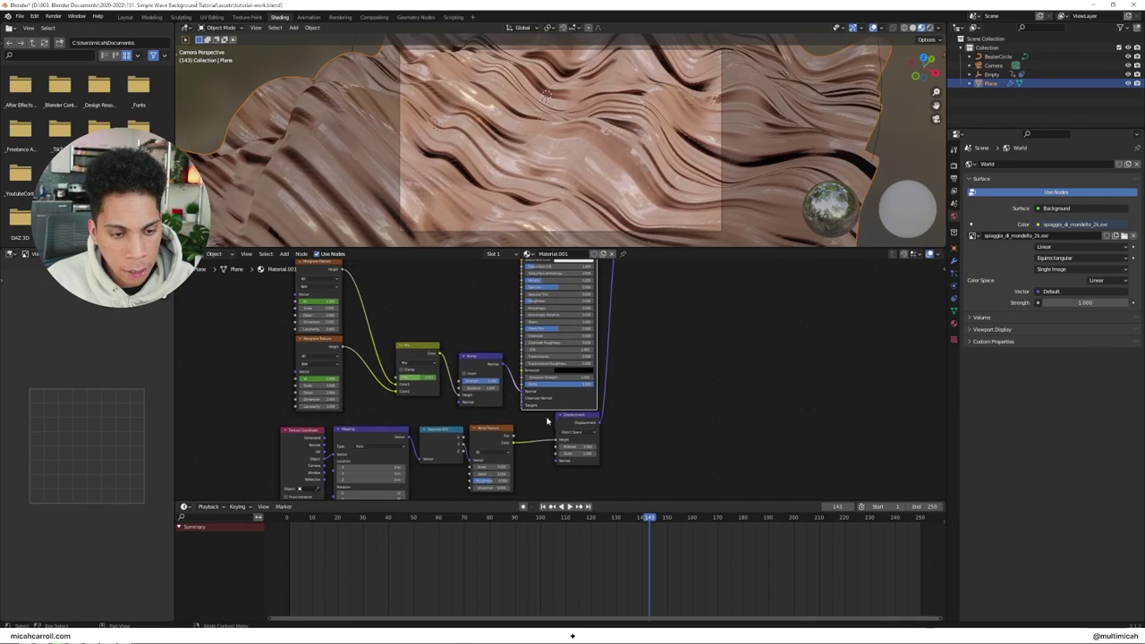
{"action": "scroll", "coordinate": [547, 420], "scroll_direction": "up", "scroll_amount": 3}
{"action": "middle_click_drag", "start_coordinate": [493, 404], "coordinate": [566, 365]}
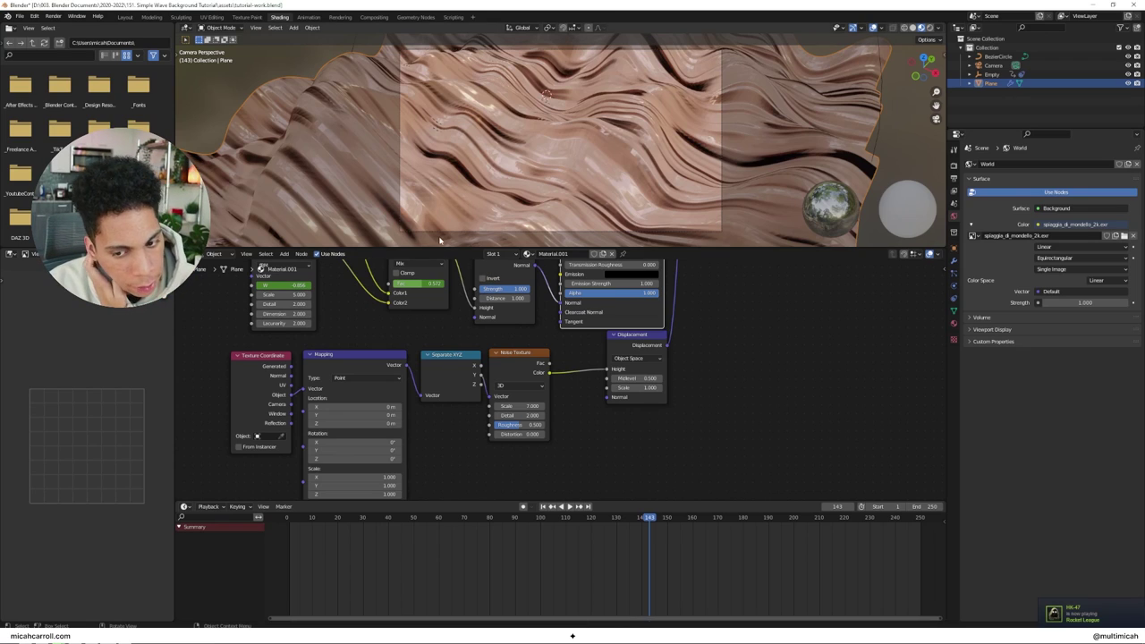
{"action": "scroll", "coordinate": [451, 336], "scroll_direction": "down", "scroll_amount": 3}
{"action": "middle_click_drag", "start_coordinate": [451, 336], "coordinate": [442, 437]}
{"action": "scroll", "coordinate": [496, 399], "scroll_direction": "up", "scroll_amount": 3}
{"action": "middle_click_drag", "start_coordinate": [417, 340], "coordinate": [498, 331]}
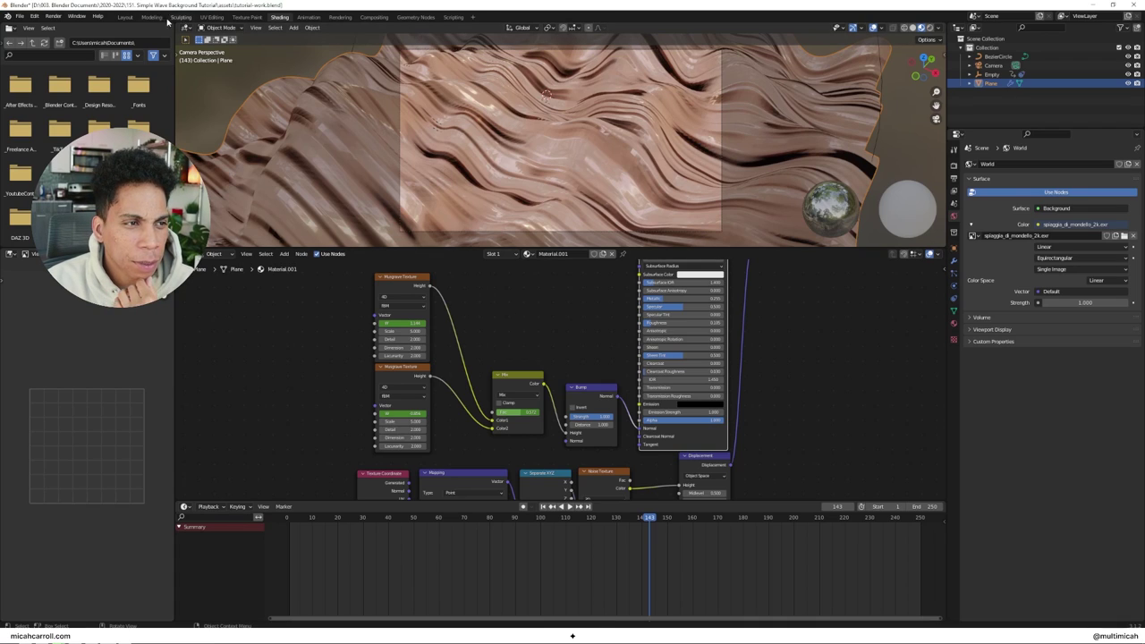
{"action": "left_click", "coordinate": [124, 17]}
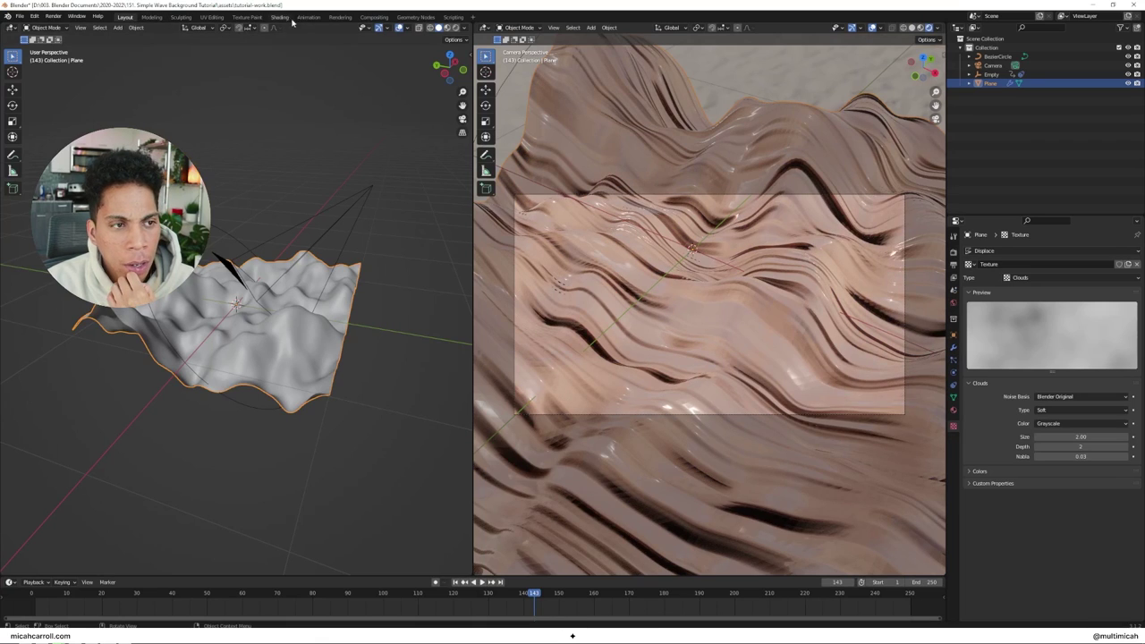
{"action": "left_click", "coordinate": [373, 17]}
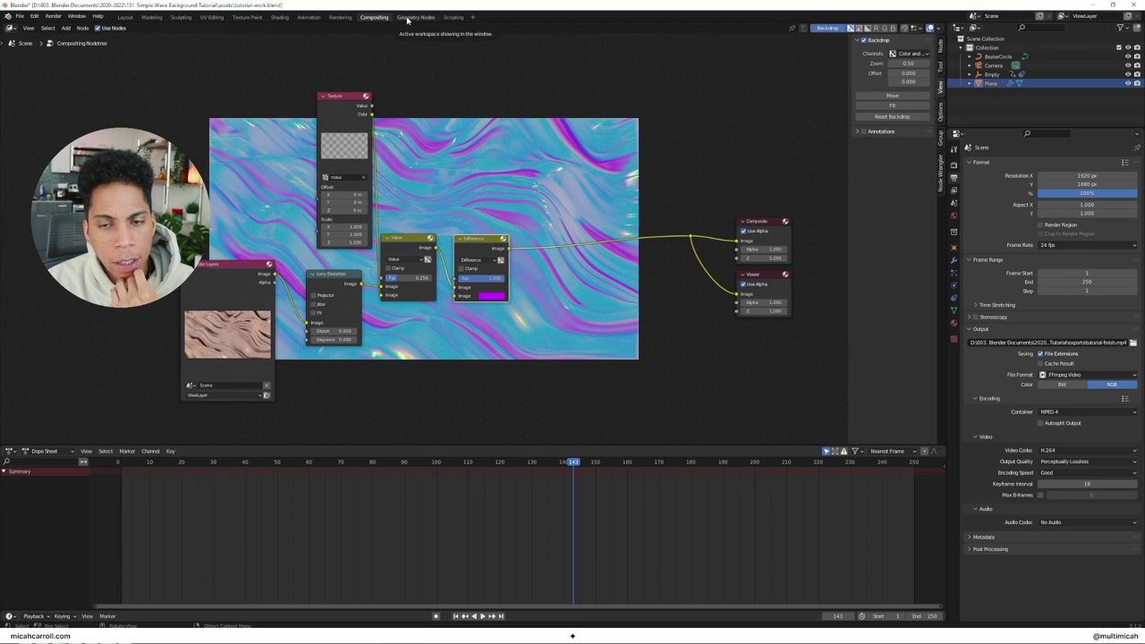